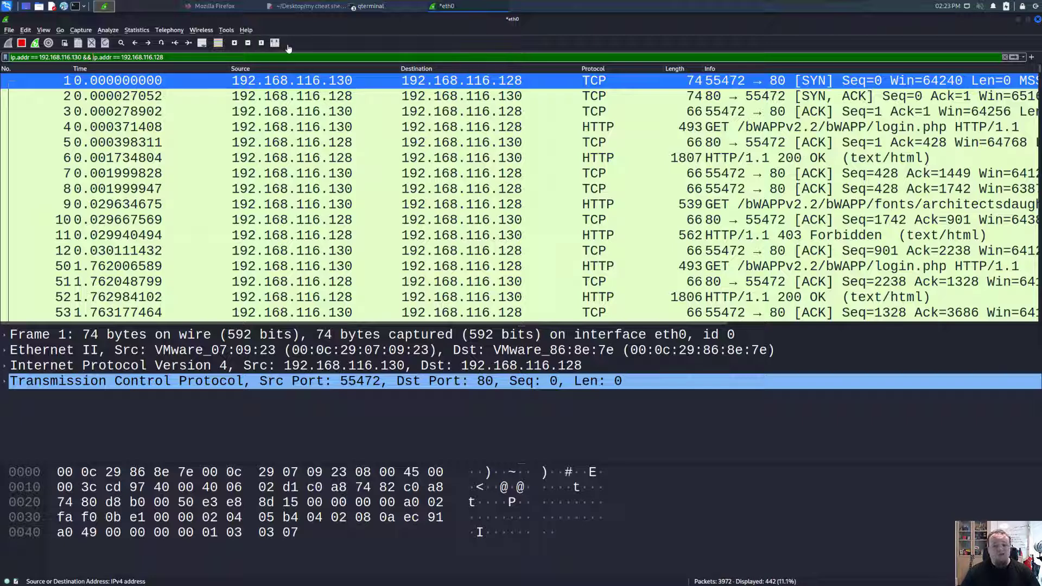
- Bring QTerminal forward and review the bWAPP nano and service mysql start commands
left_click(363, 7)
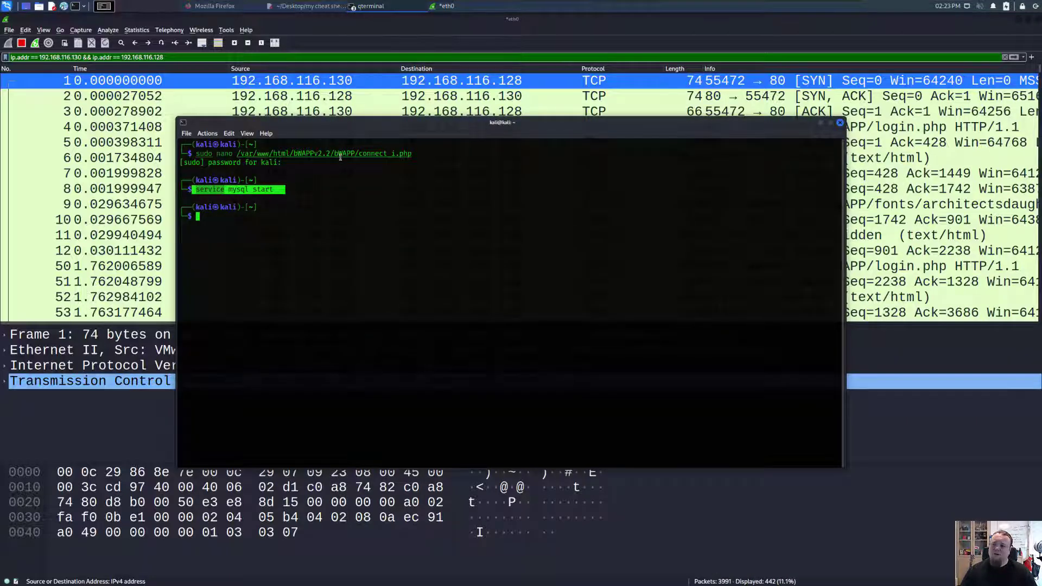
left_click_drag(335, 154, 355, 154)
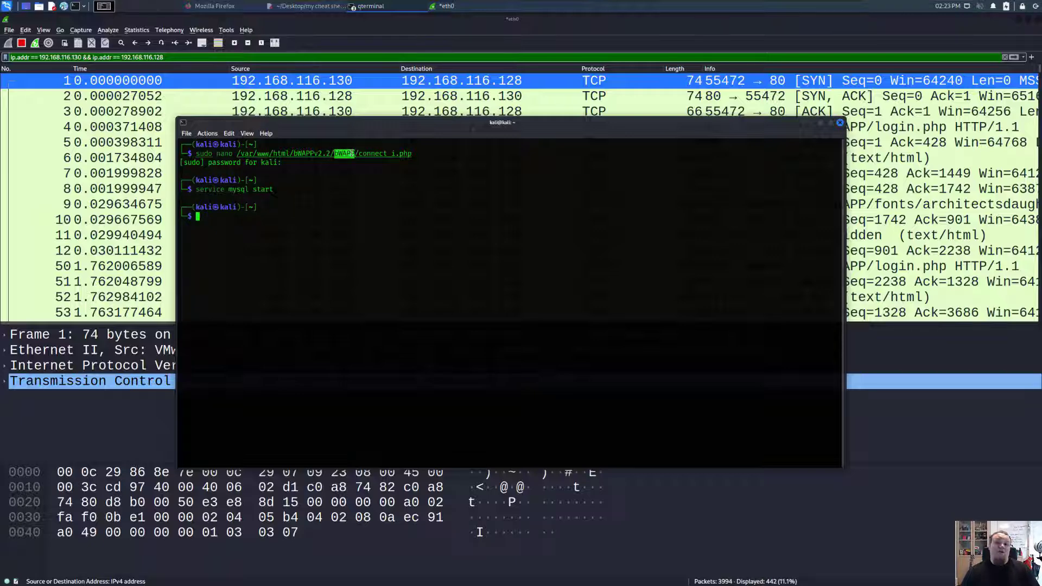
left_click_drag(286, 191, 208, 189)
- Minimize the terminal and drag the Ubuntu VM with bWAPP over Wireshark
left_click(821, 123)
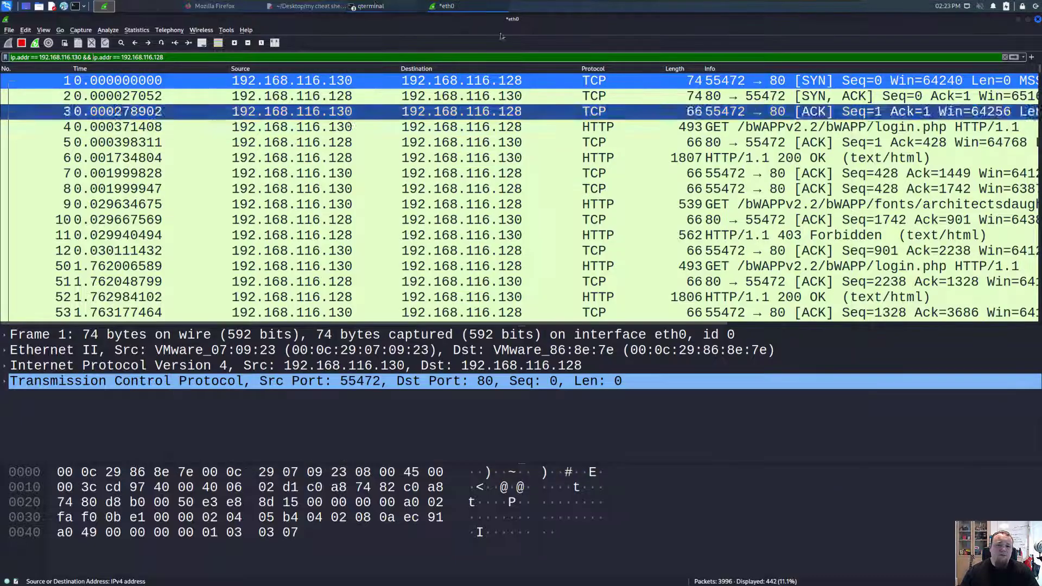
left_click(371, 6)
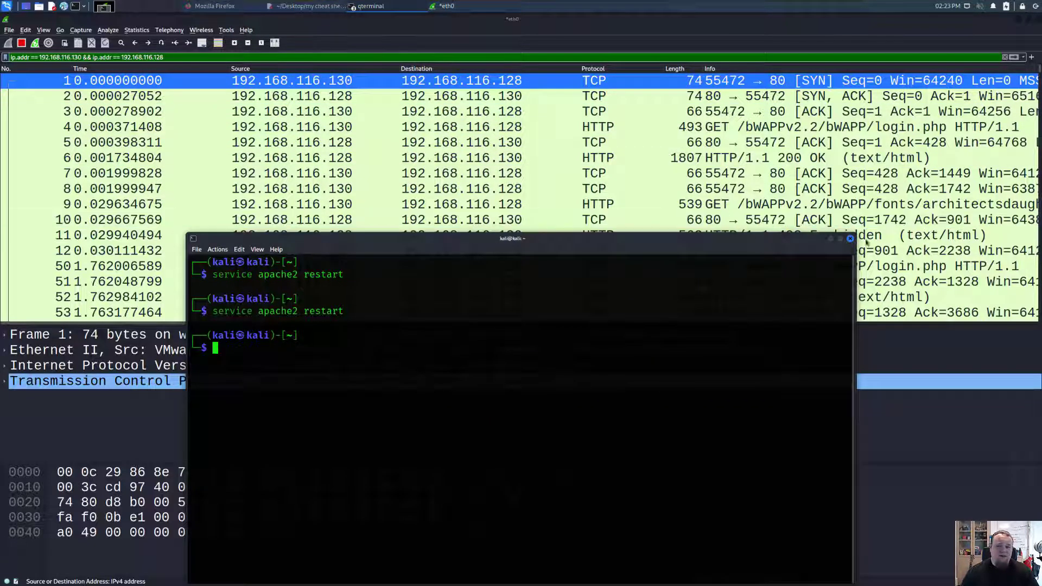
left_click(831, 239)
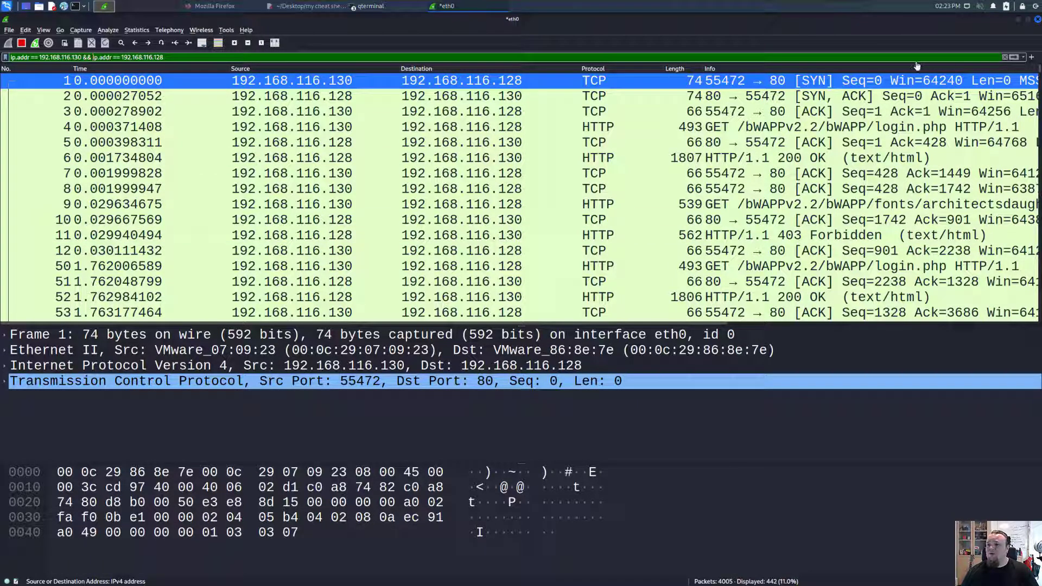
mouse_move(741, 7)
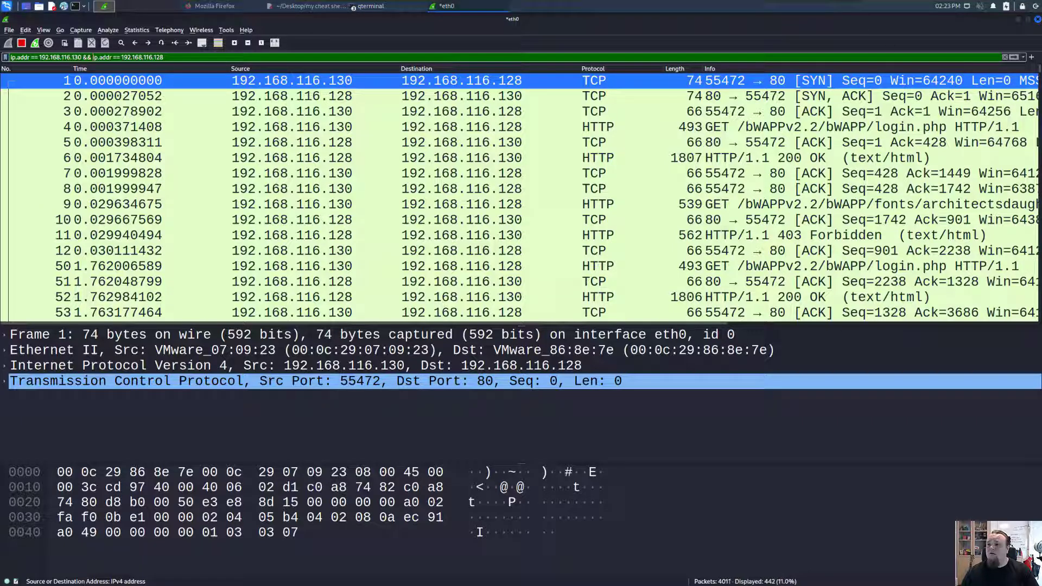
left_click_drag(1041, 108, 271, 72)
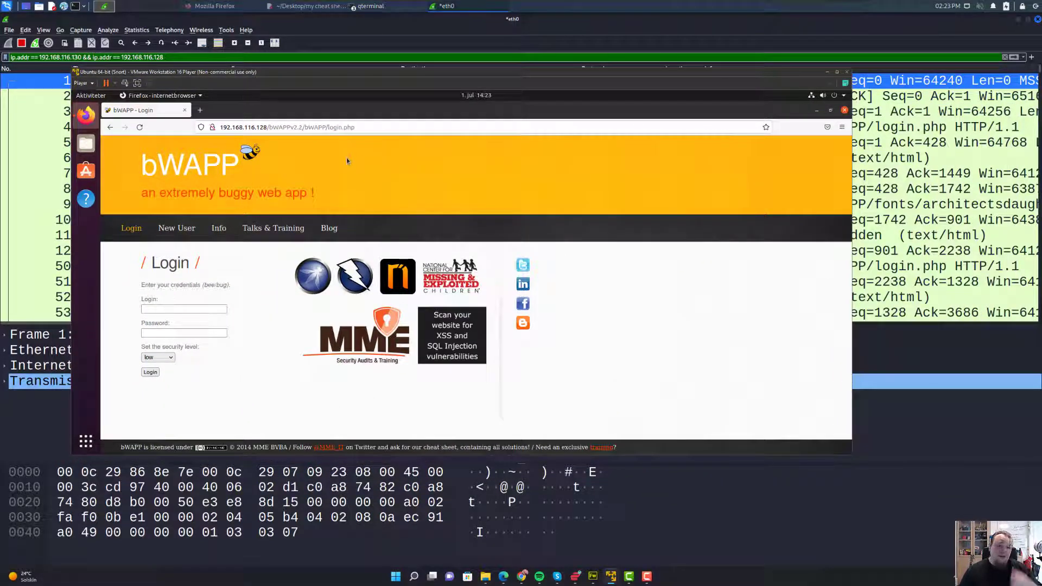
- Reload the bWAPP login.php page and move the VM window lower and right
left_click(380, 127)
left_click(379, 127)
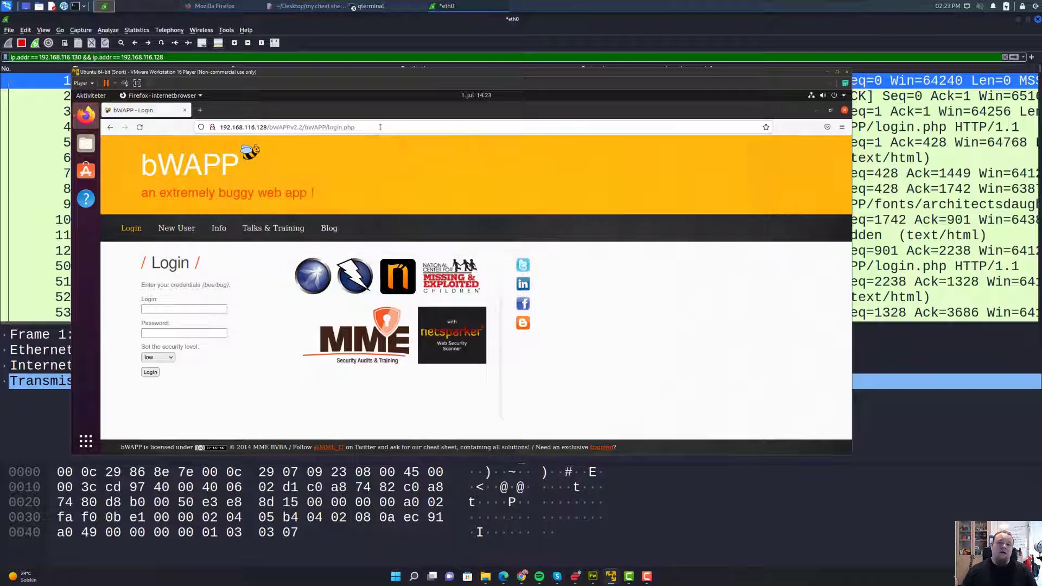
key("F5")
key("F5")
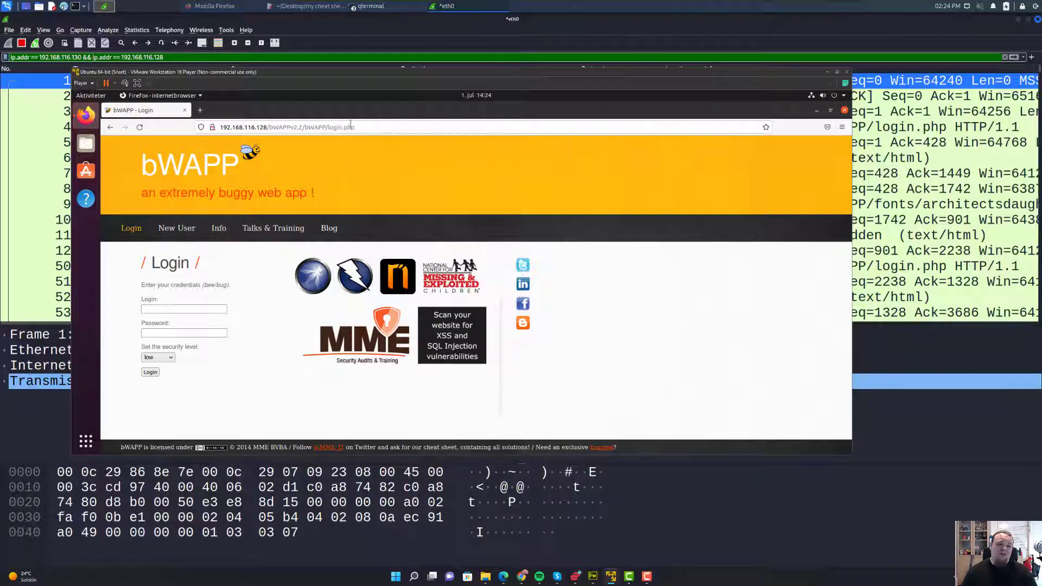
left_click_drag(341, 72, 326, 112)
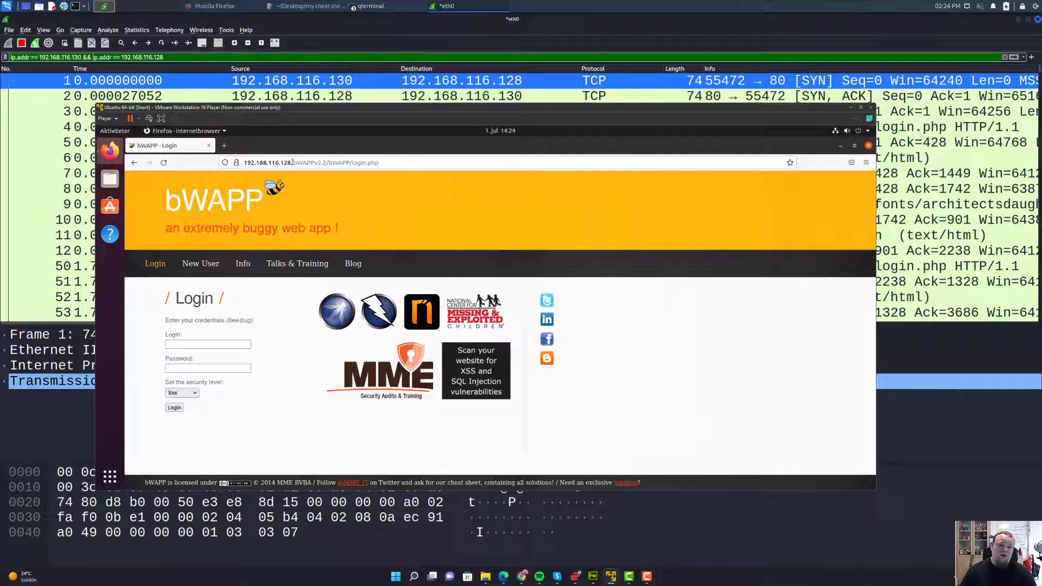
left_click_drag(291, 163, 281, 163)
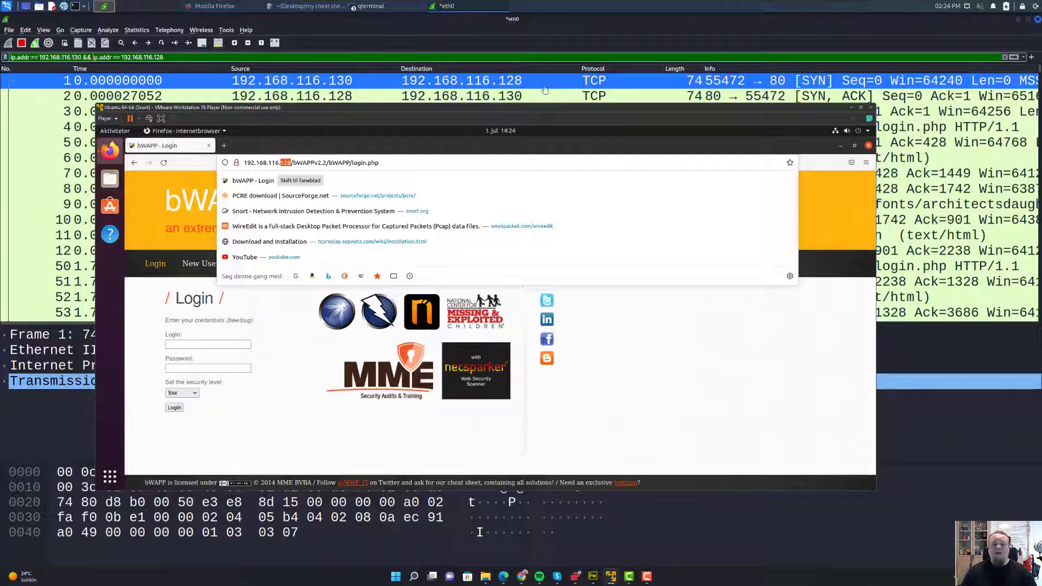
mouse_move(402, 112)
left_mouse_down()
mouse_move(403, 131)
mouse_move(392, 102)
left_mouse_up()
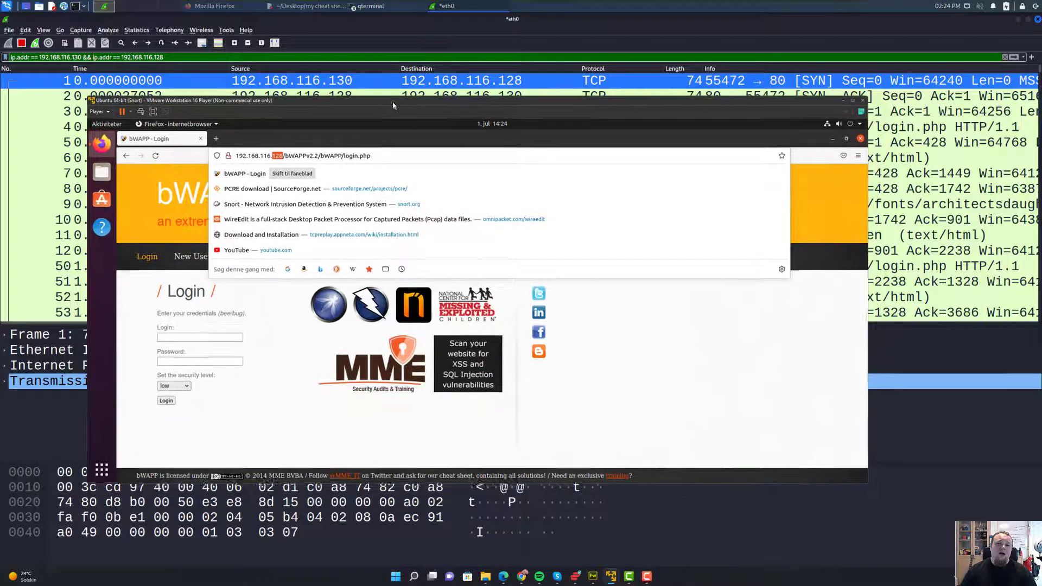
left_click(395, 156)
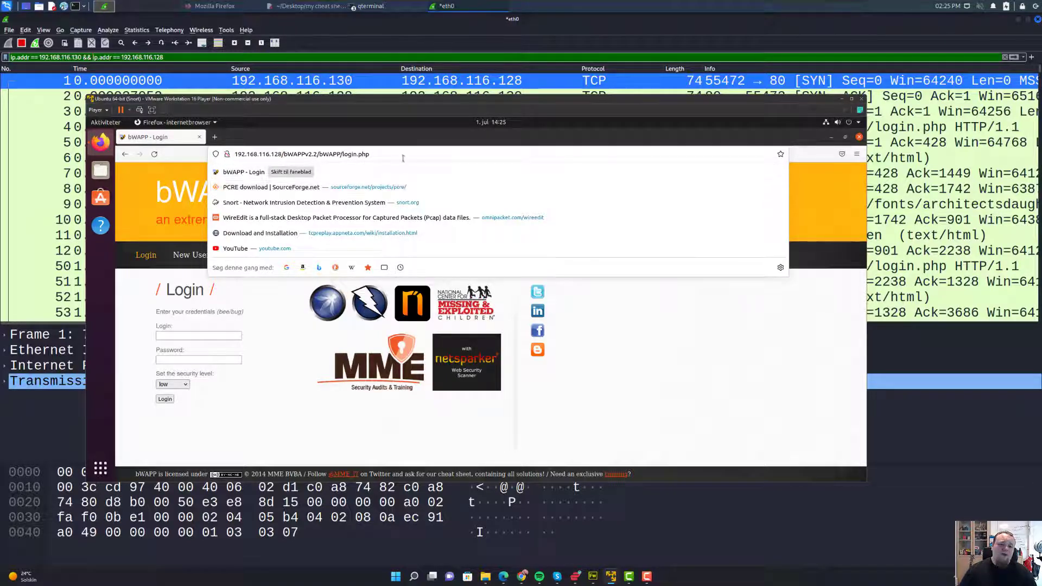
left_click(282, 337)
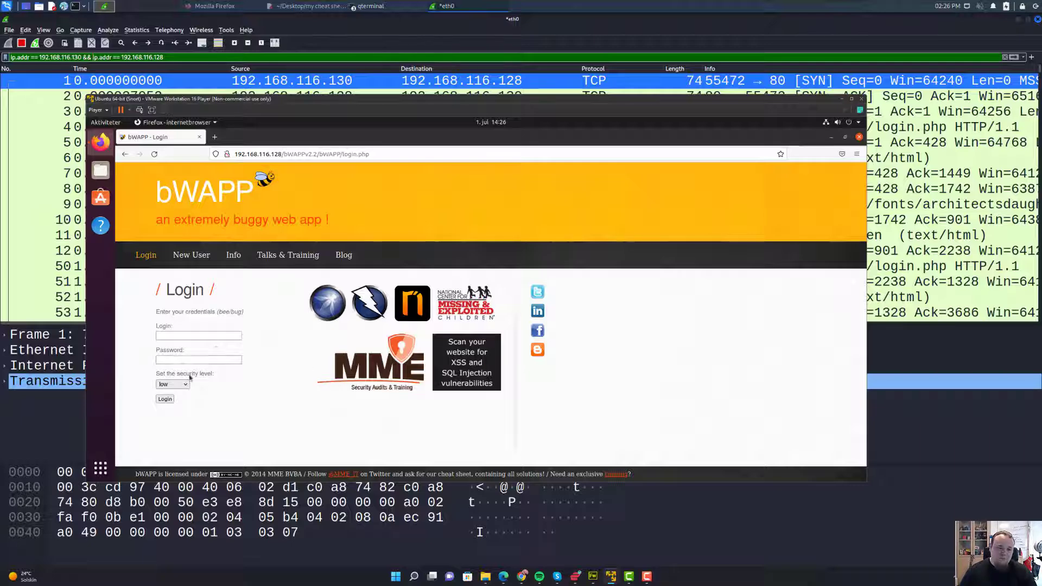
- Try logging in with the default login name and password, dismissing the save-login offer
left_click(165, 399)
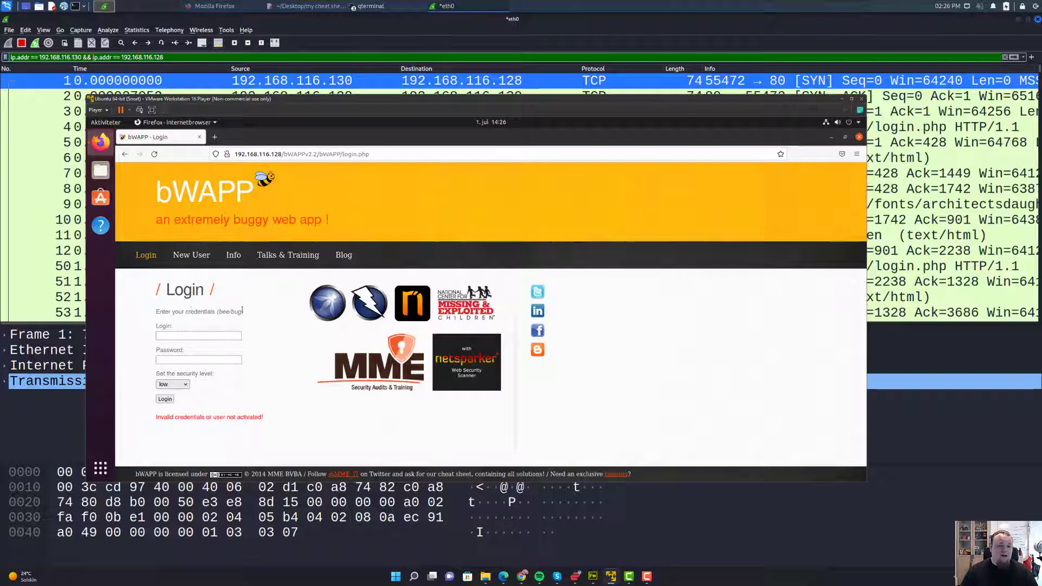
left_click(195, 337)
type("bee")
left_click(182, 361)
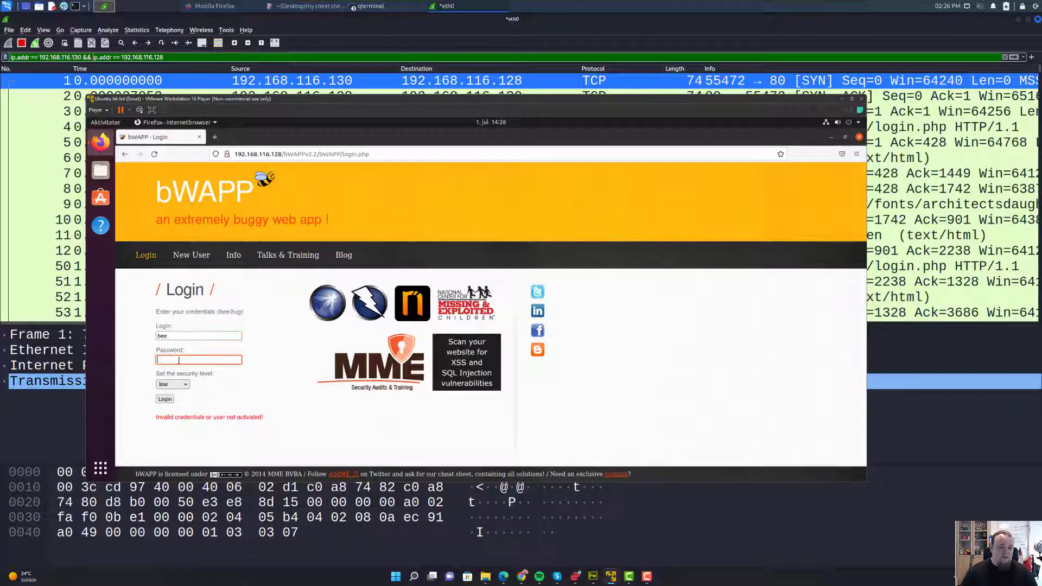
type("bug")
left_click(165, 400)
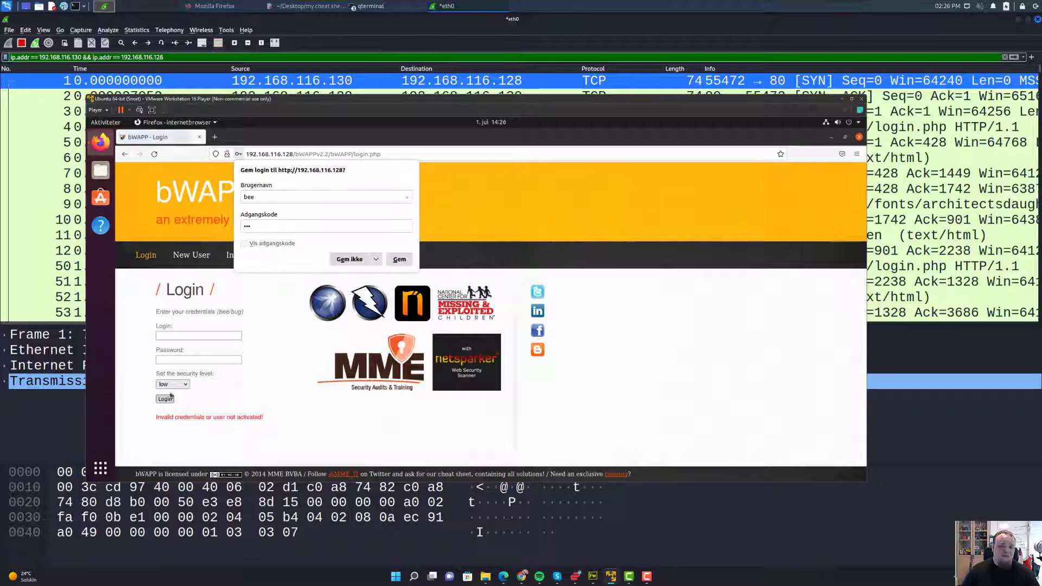
left_click(391, 259)
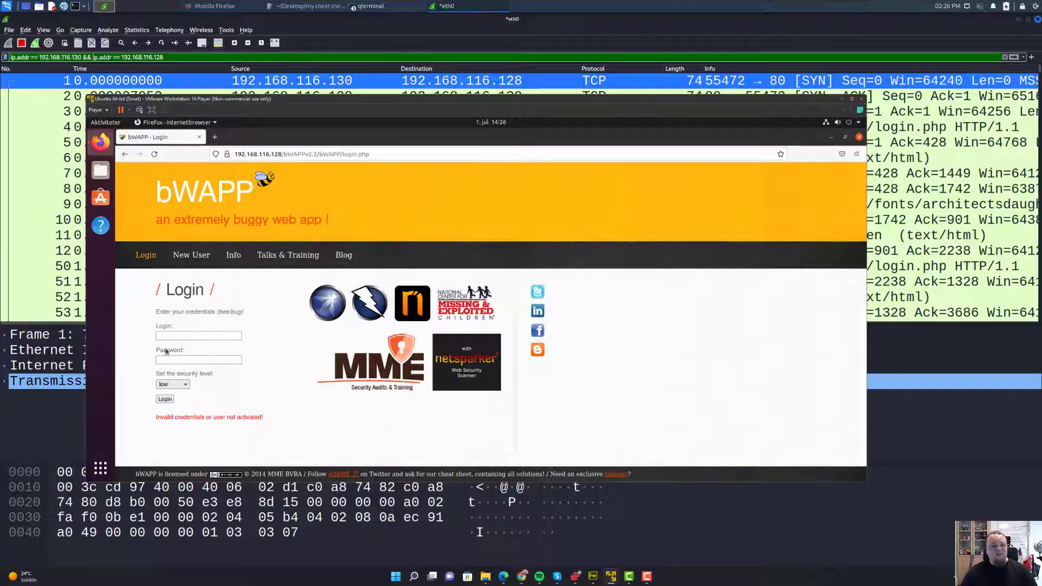
- Re-enter the credentials, reach the Portal page, and decline updating the saved login
left_click(181, 336)
type("Bee")
left_click(177, 361)
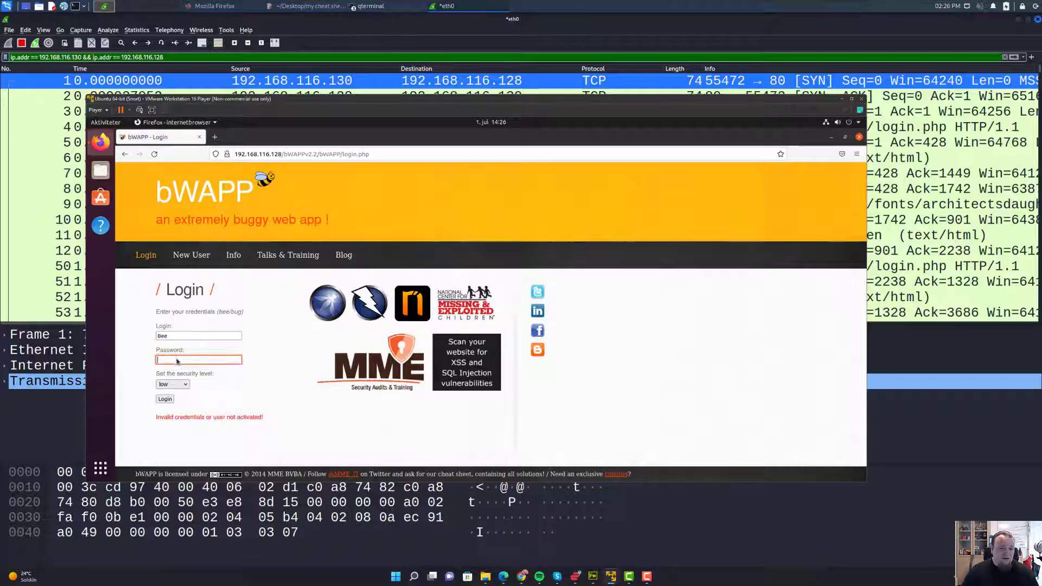
type("bug")
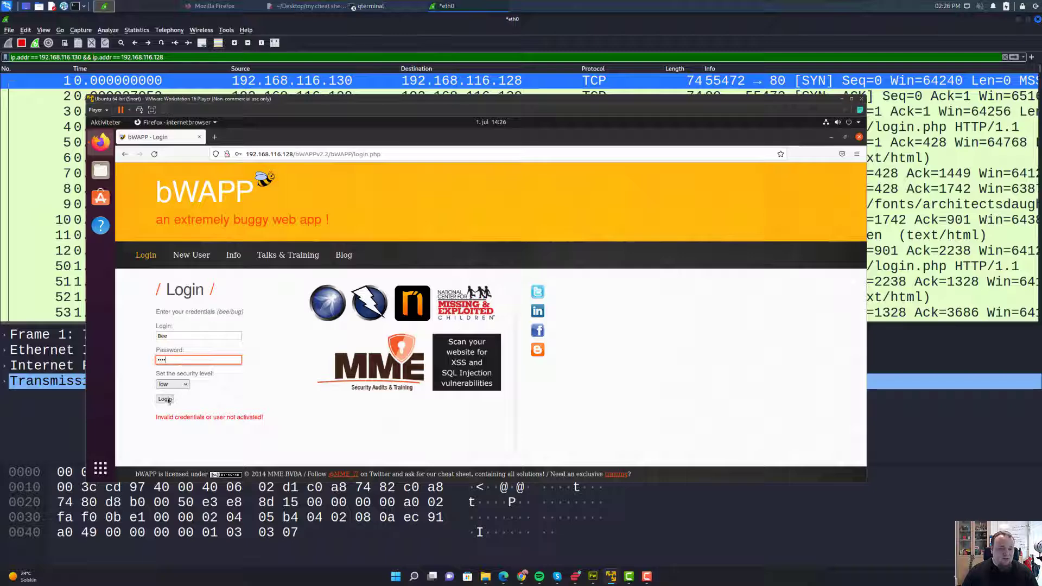
left_click(165, 399)
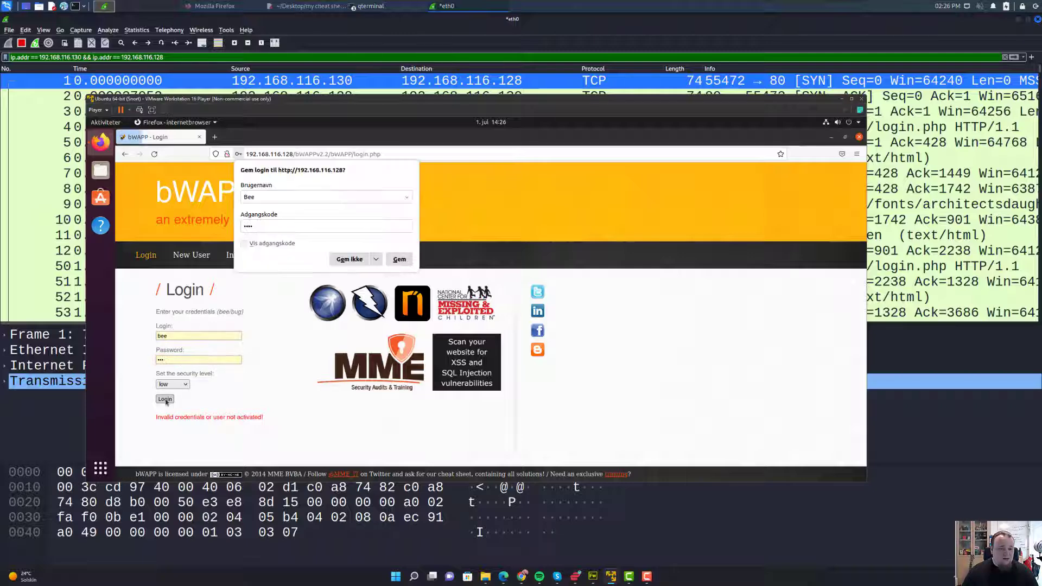
left_click(161, 360)
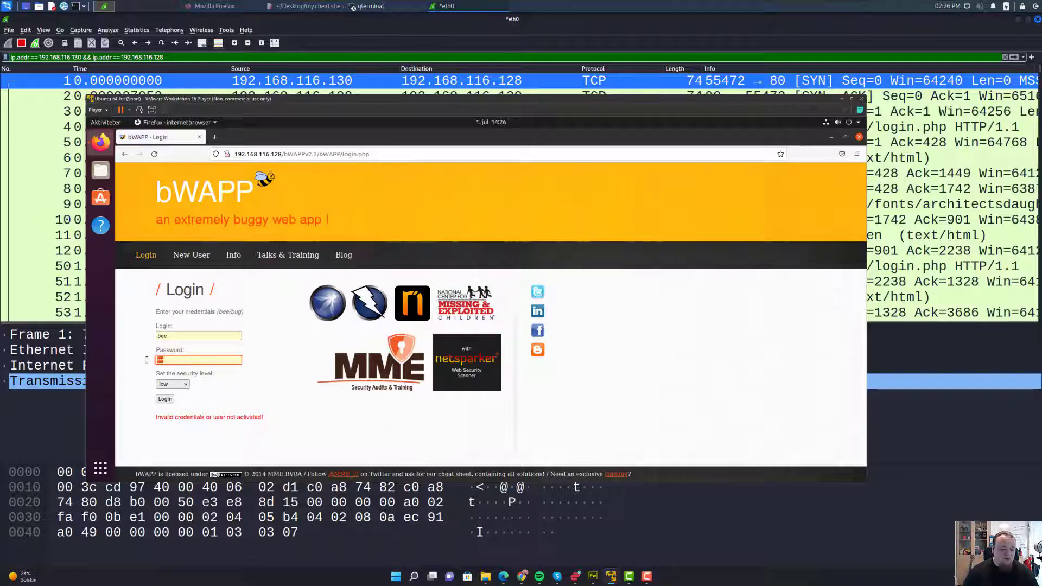
left_click(165, 399)
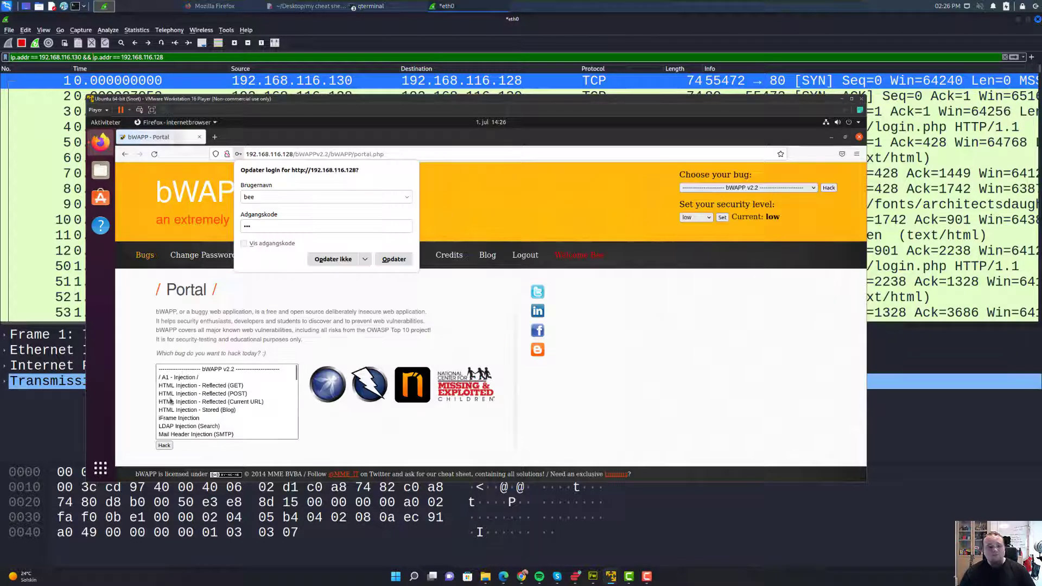
left_click(332, 261)
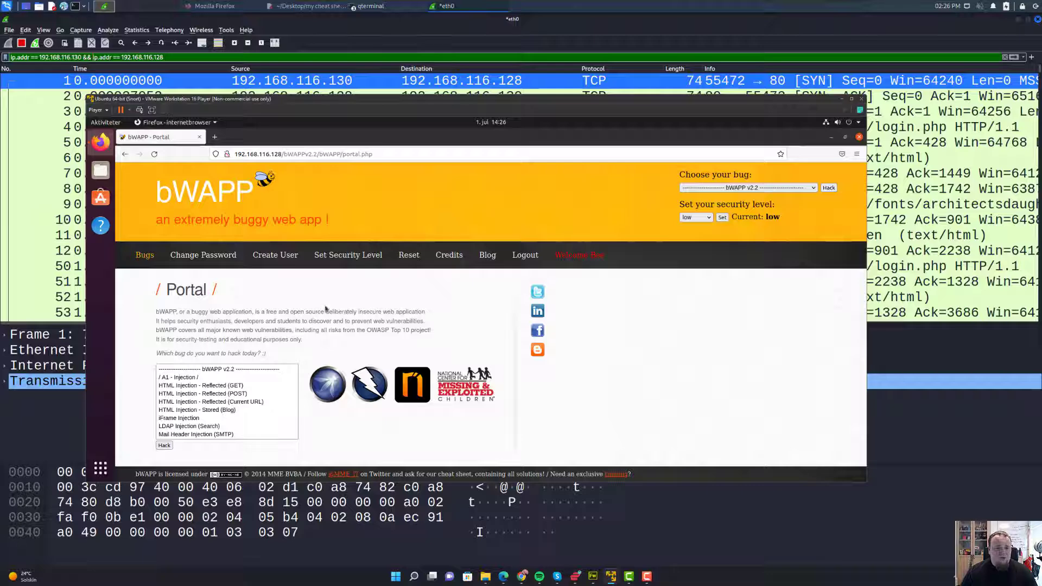
scroll(464, 322, "up", 3)
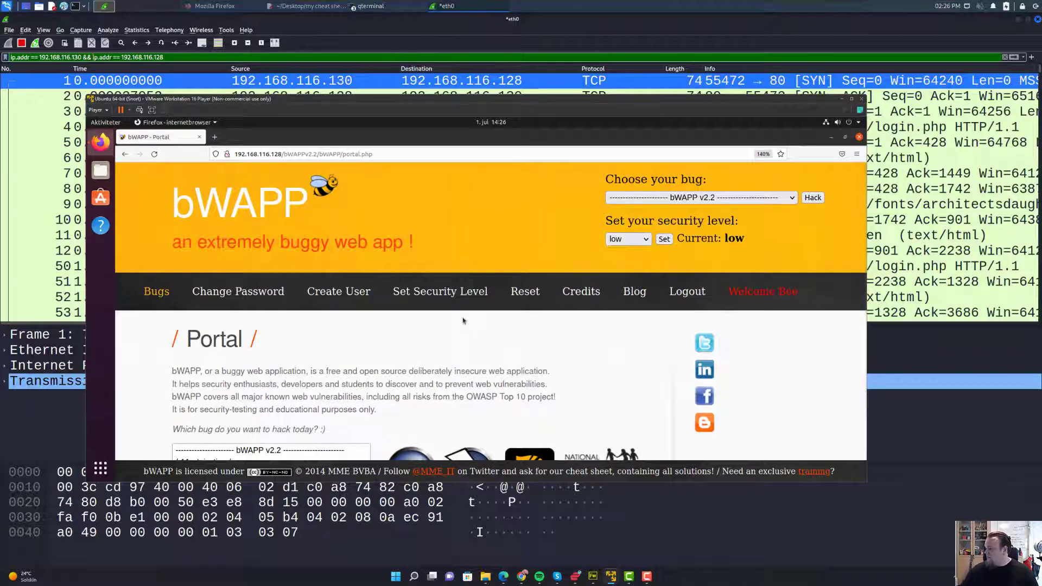
scroll(426, 335, "down", 2)
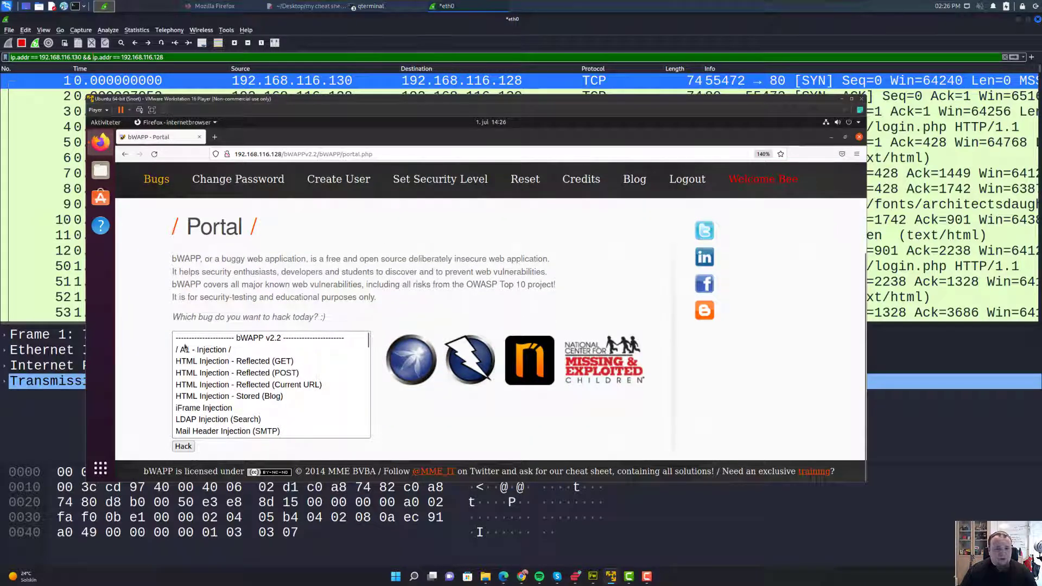
left_click(200, 353)
left_click(224, 364)
left_click(232, 373)
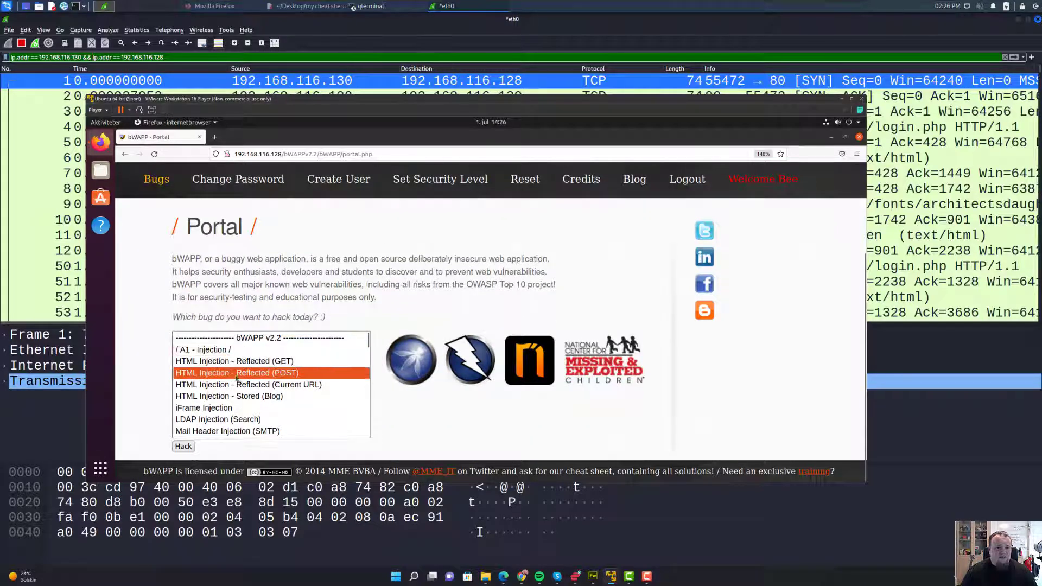
left_click(266, 386)
scroll(271, 387, "down", 7)
scroll(274, 386, "down", 15)
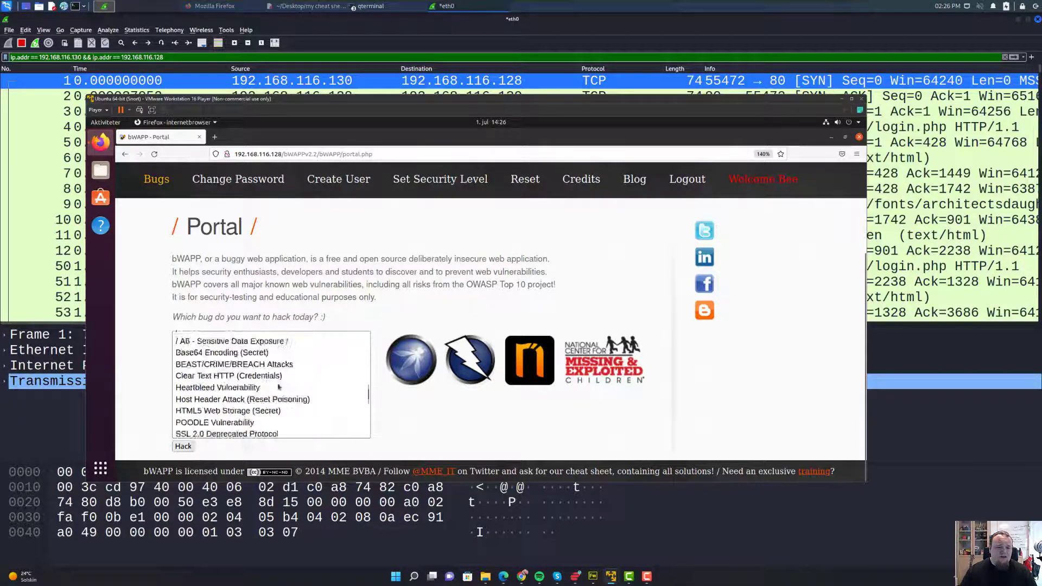
scroll(279, 386, "up", 20)
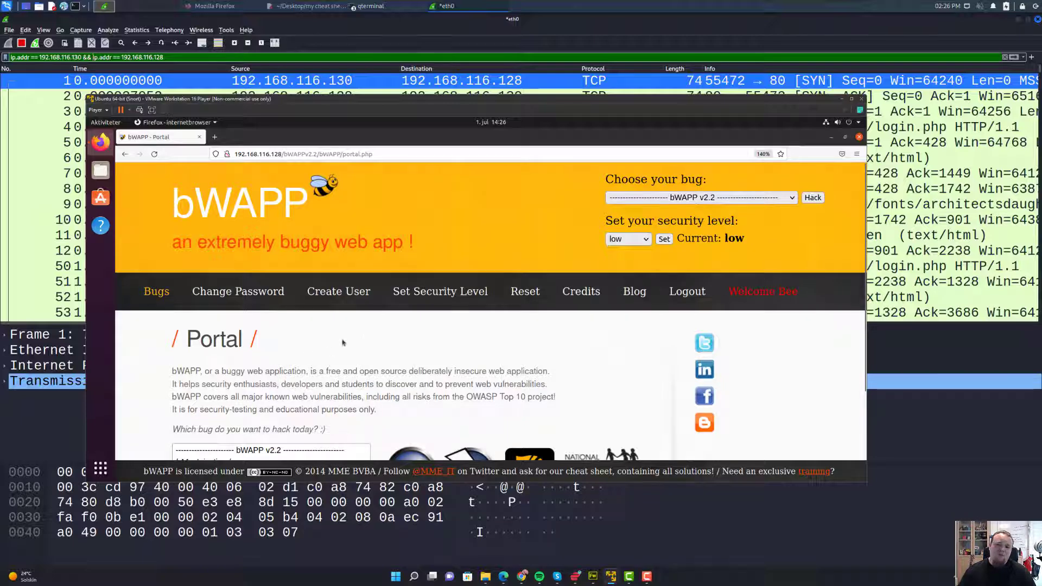
left_click(640, 240)
- Browse the Choose your bug list and close it without selecting anything
left_click(752, 181)
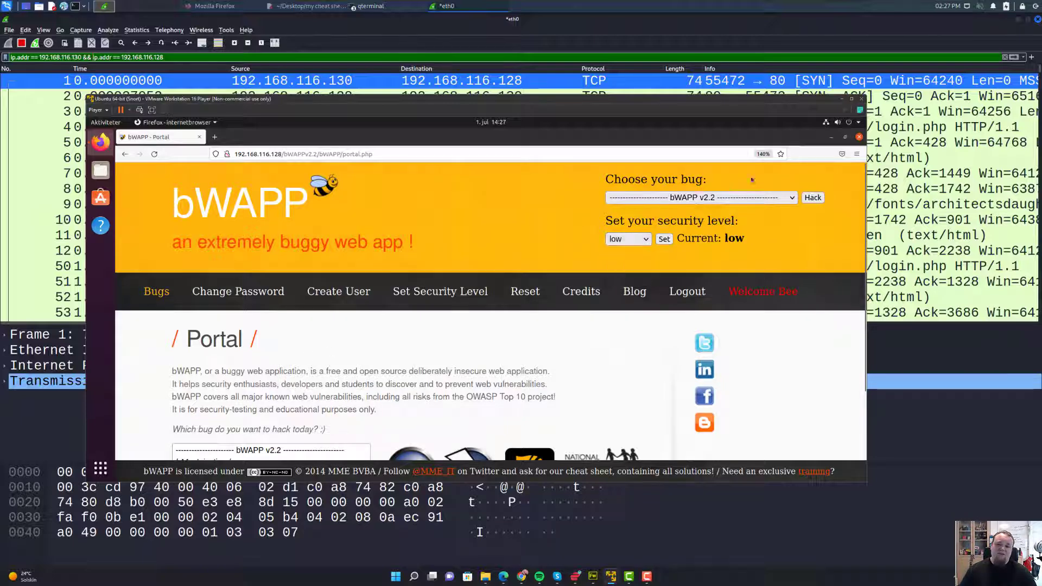
left_click(725, 198)
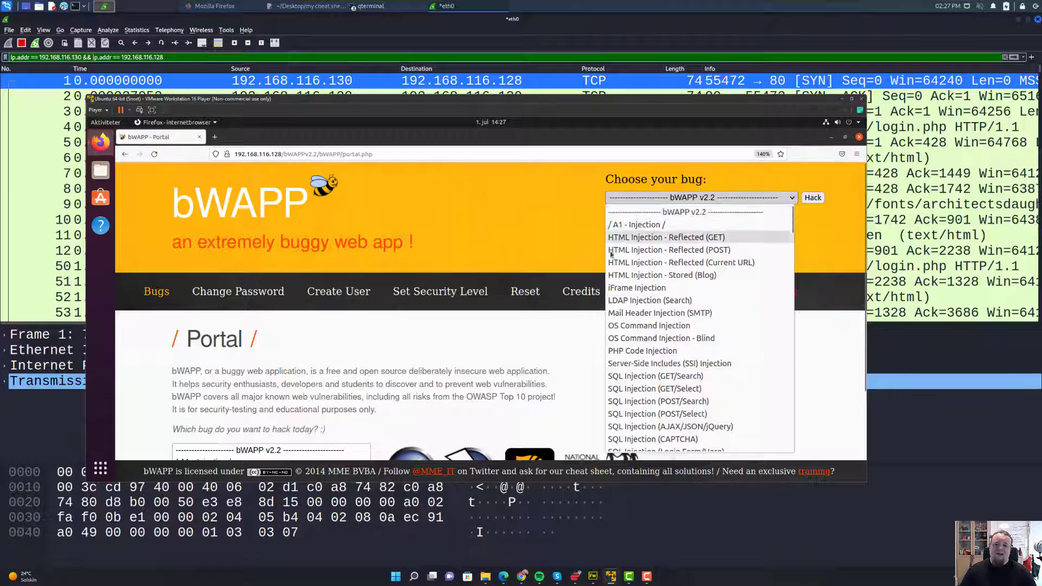
left_click(465, 216)
- Visit Change Password, Create User, and Set Security Level, ending on Change Password
left_click(248, 294)
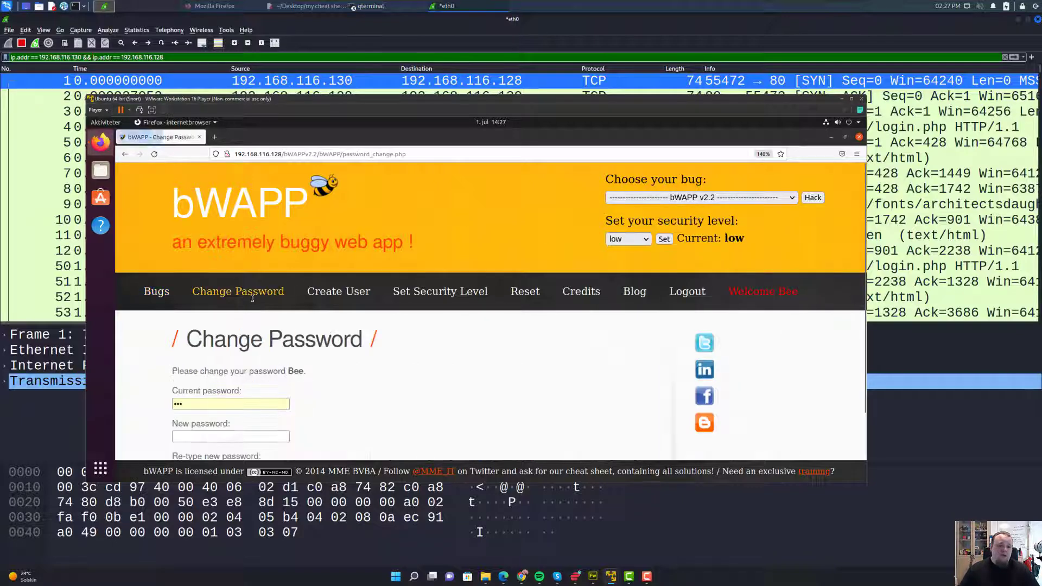
scroll(369, 212, "down", 2)
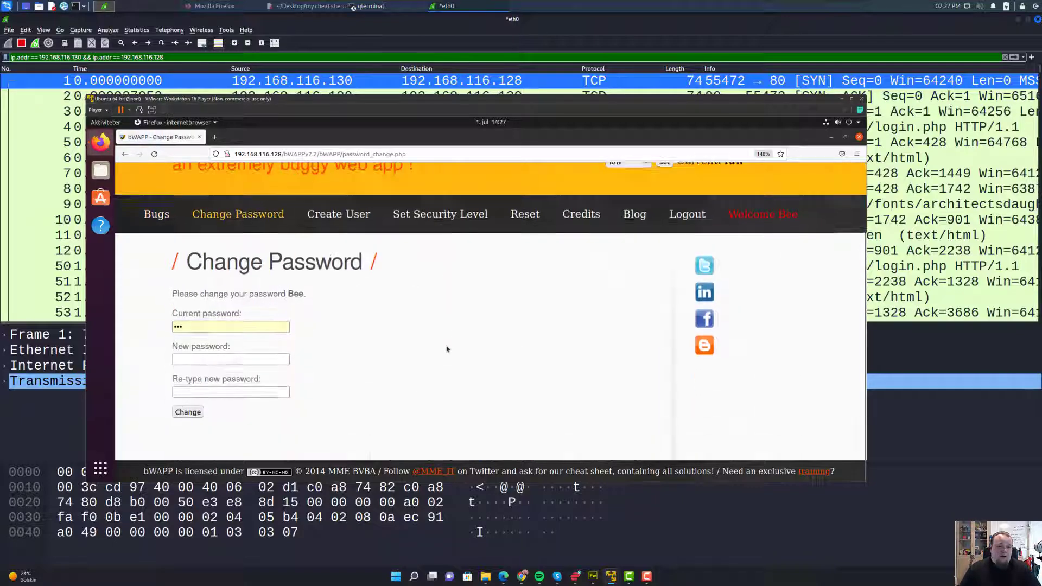
left_click(346, 214)
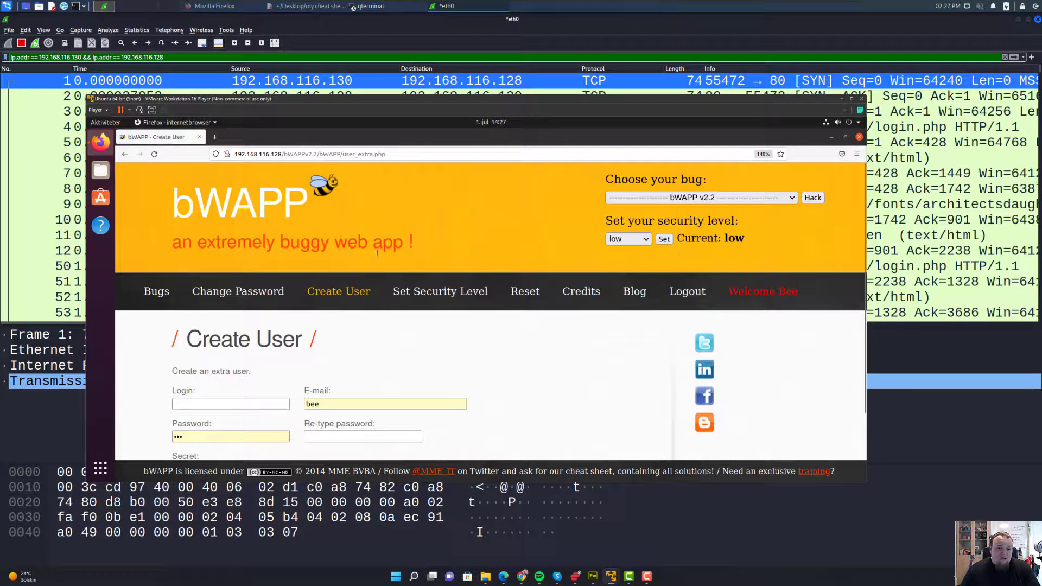
scroll(404, 272, "down", 2)
left_click(426, 209)
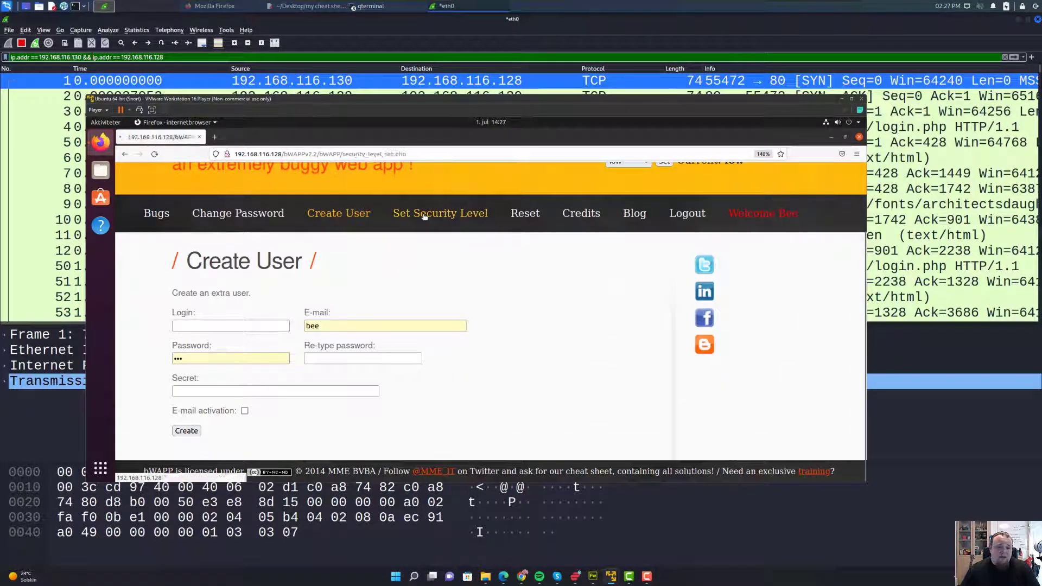
scroll(492, 294, "down", 2)
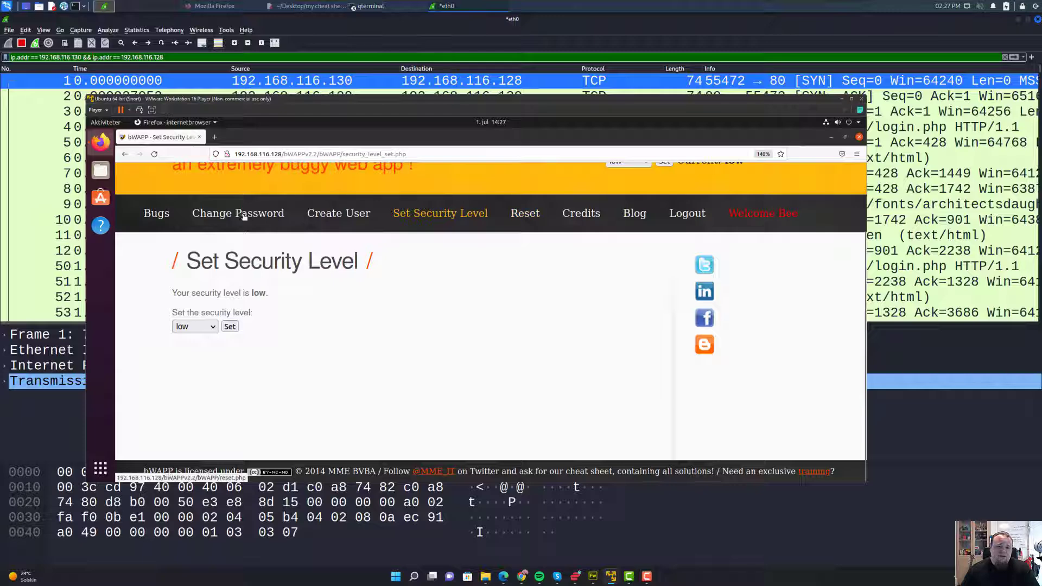
left_click(219, 214)
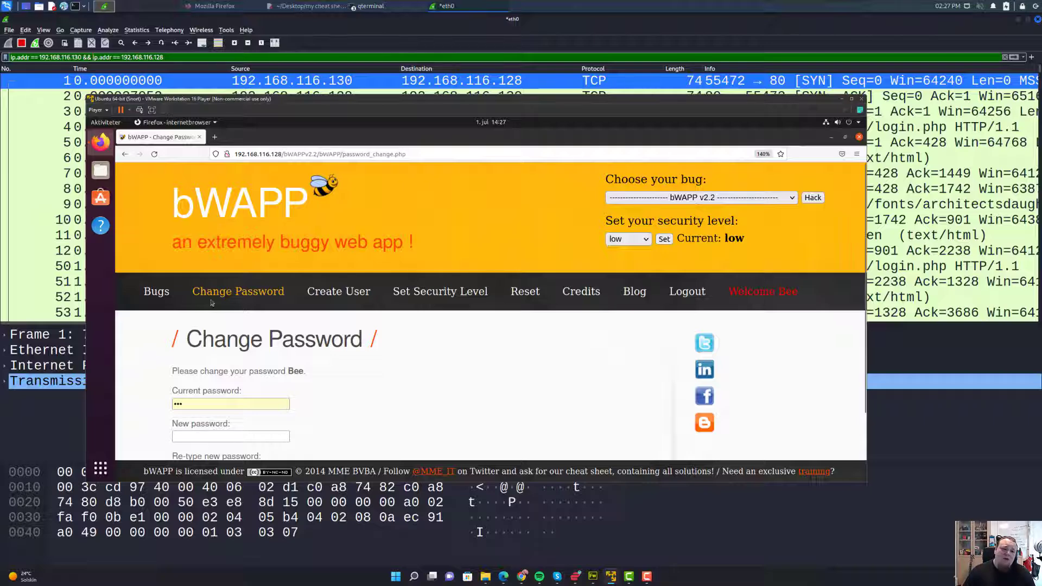
scroll(212, 303, "down", 3)
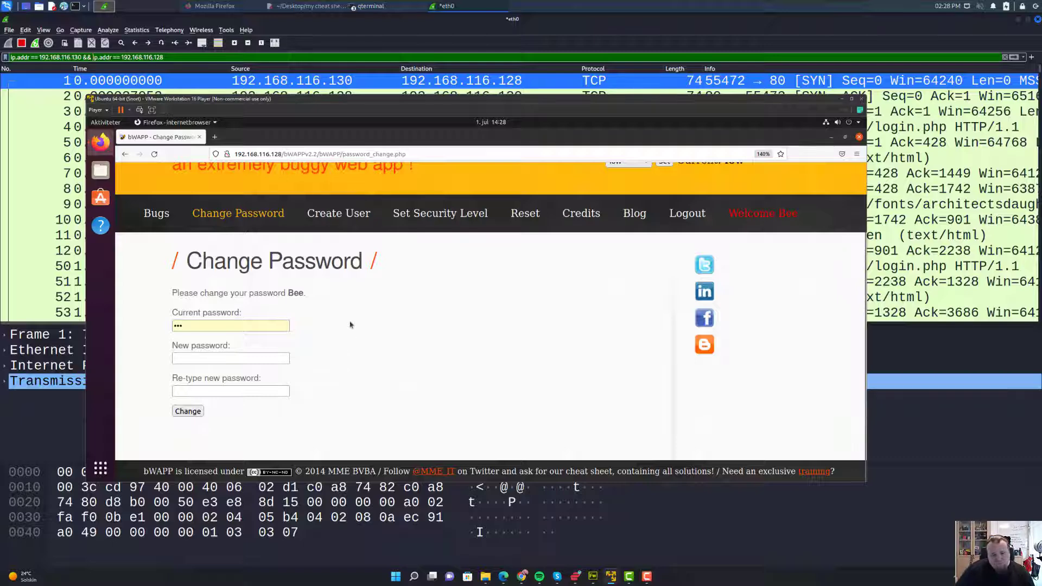
left_click(241, 325)
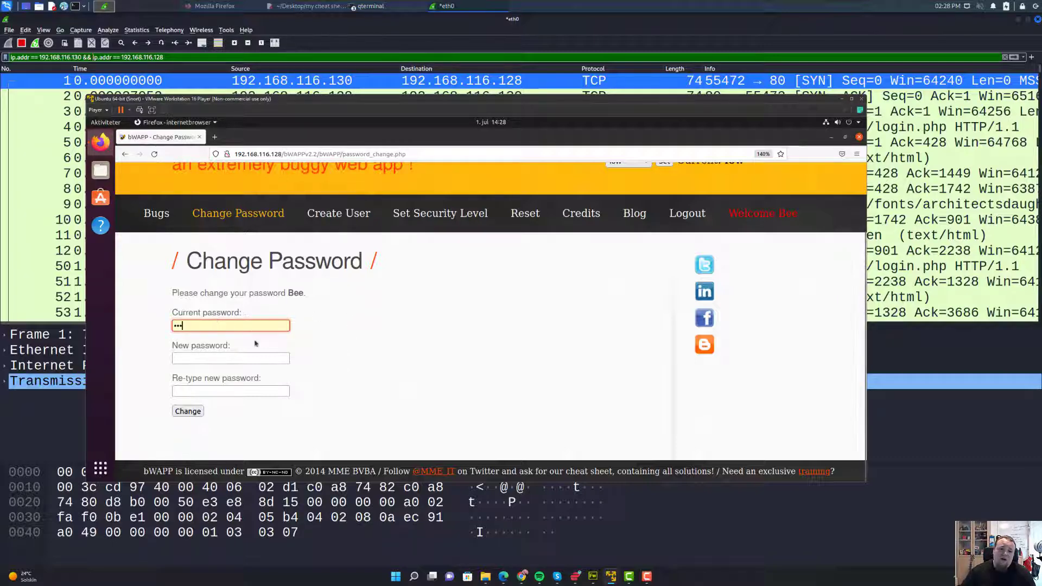
left_click(214, 358)
left_click(449, 308)
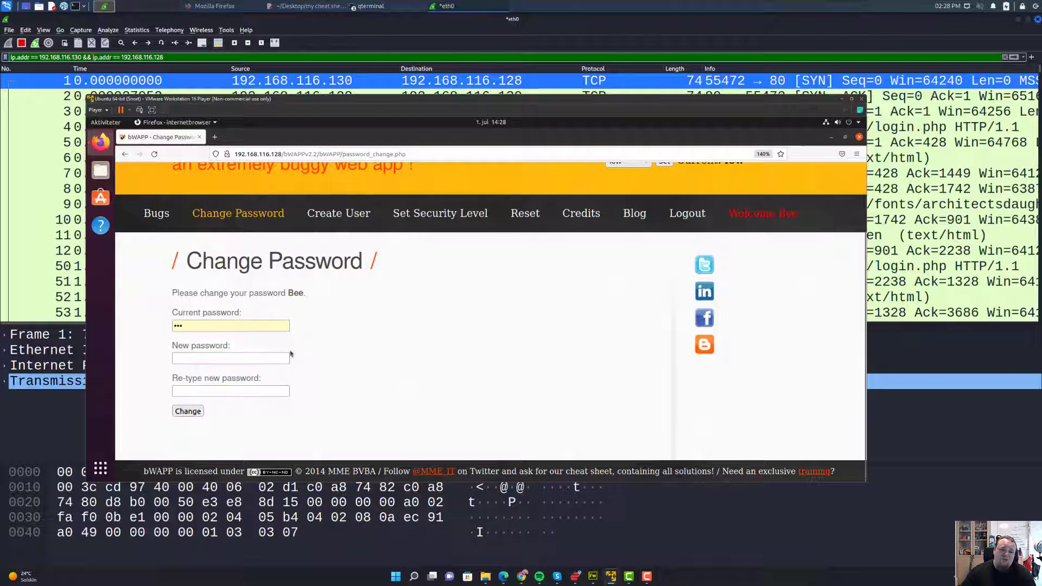
scroll(350, 332, "up", 3)
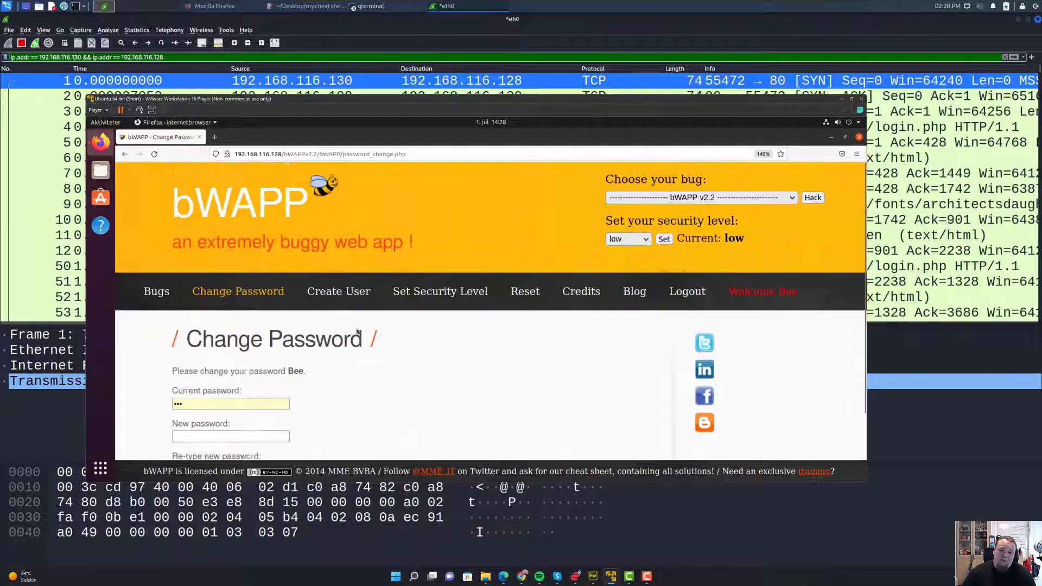
- Select HTML Injection - Reflected (GET) from the bug list, hack it, and focus the name fields
left_click(157, 291)
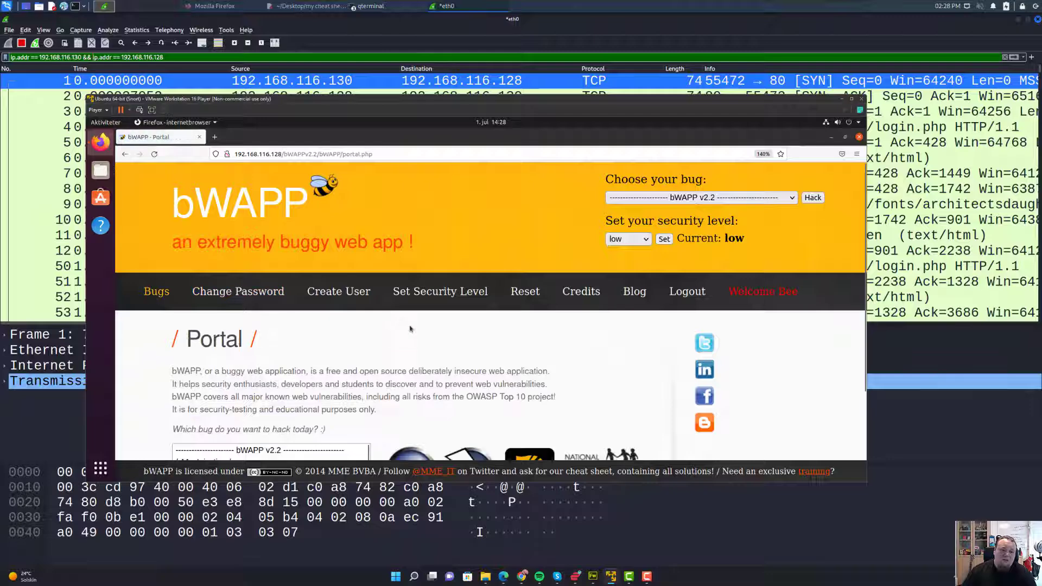
scroll(336, 372, "down", 4)
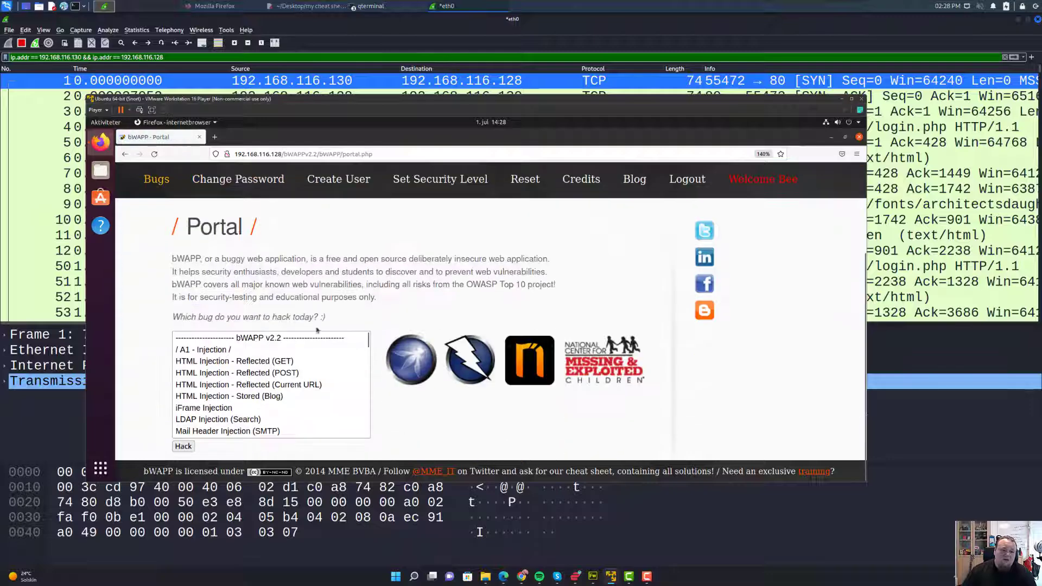
left_click(209, 364)
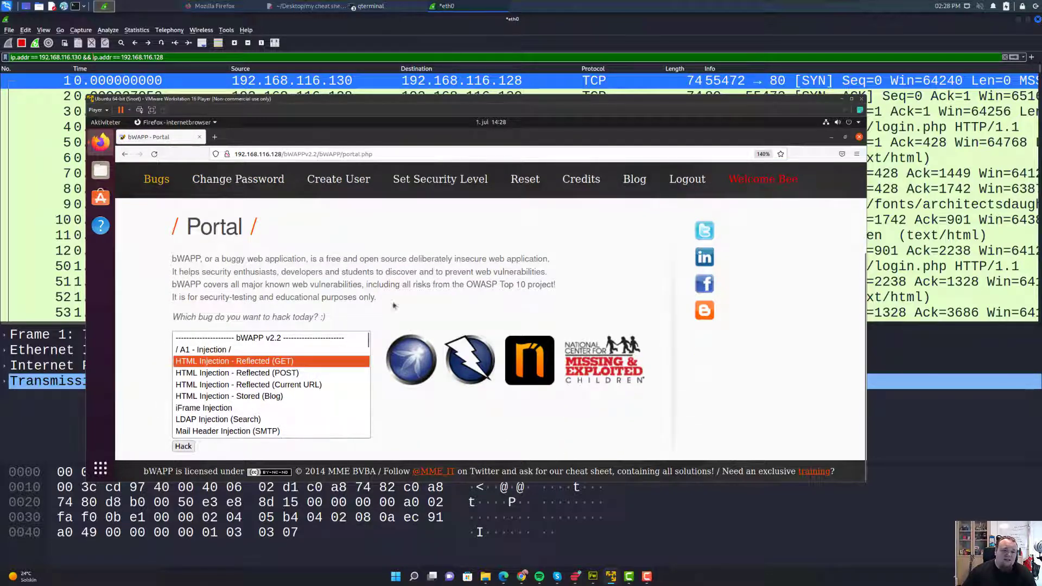
left_click(187, 447)
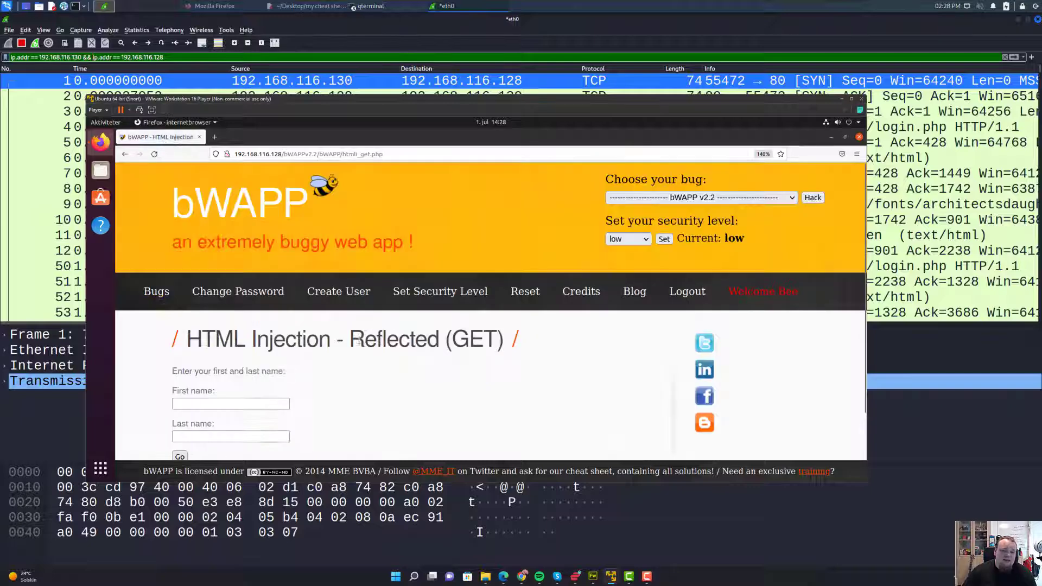
scroll(406, 333, "down", 2)
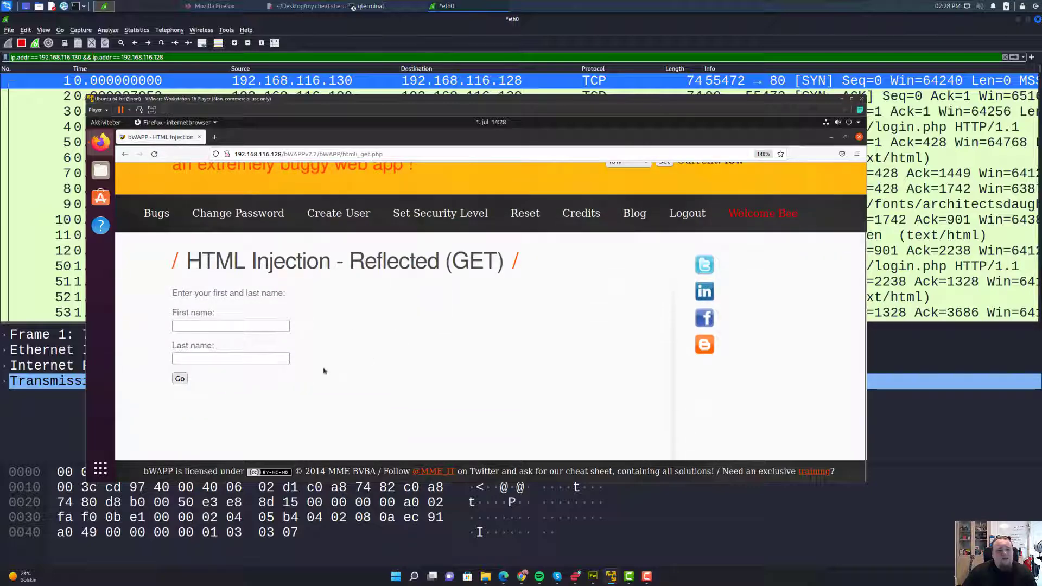
left_click(217, 326)
left_click(215, 359)
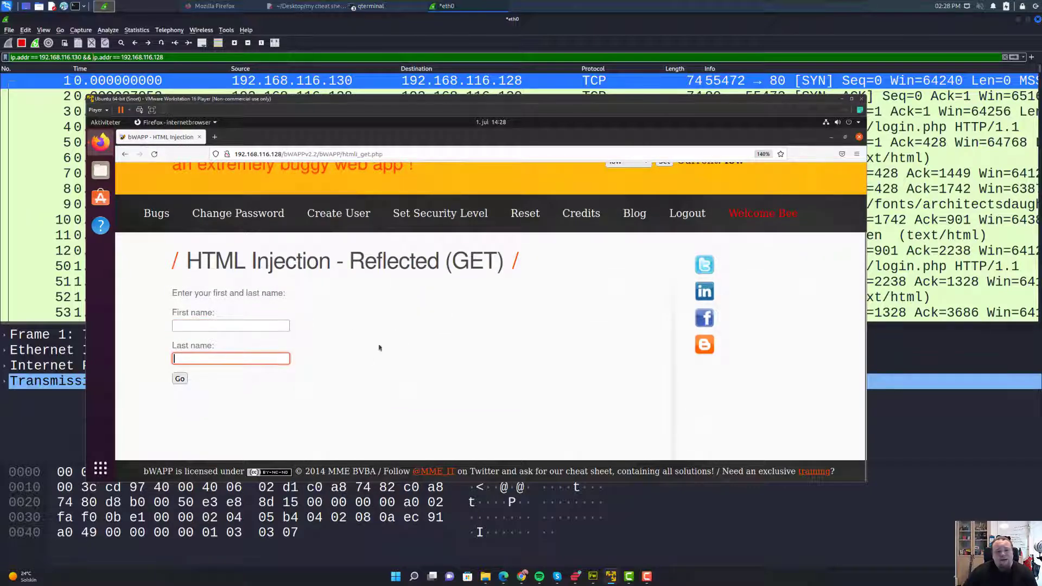
- Enlarge the VM window, enter a first and last name, and submit the form
left_click_drag(645, 98, 626, 27)
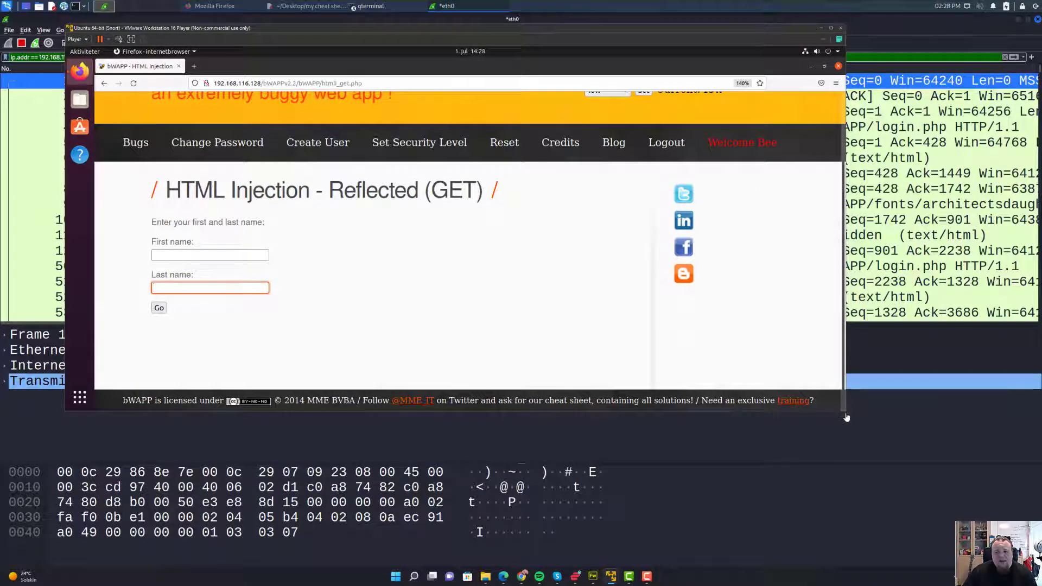
left_click_drag(845, 414, 990, 537)
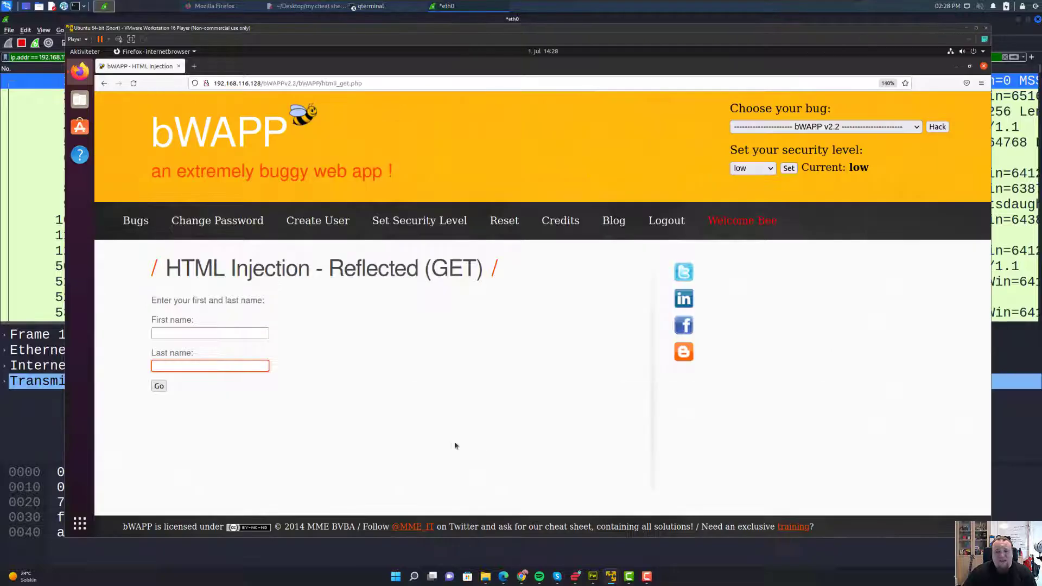
left_click(180, 333)
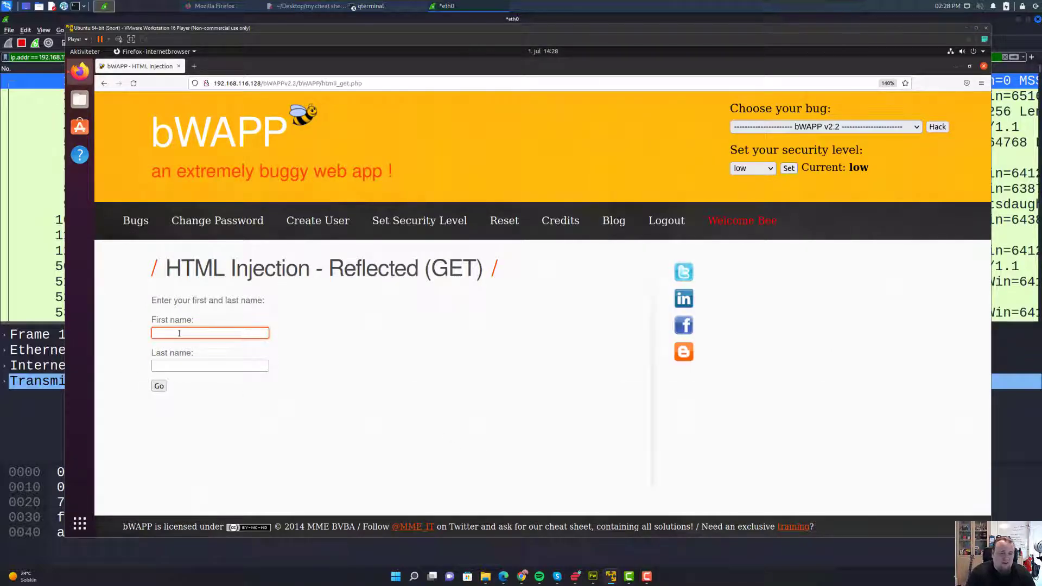
type("aniel")
key("BackSpace")
key("BackSpace")
key("BackSpace")
key("BackSpace")
key("BackSpace")
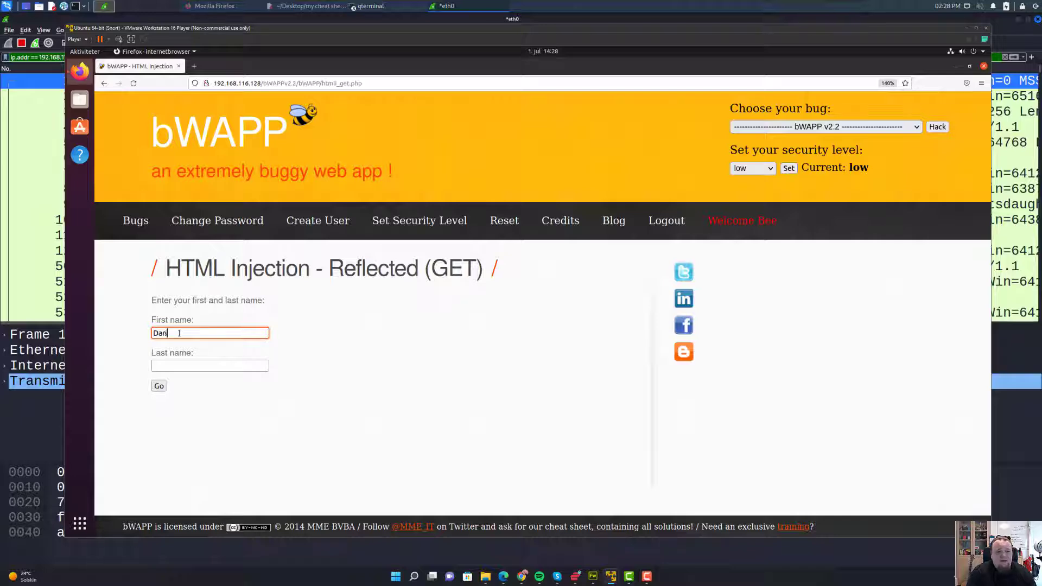
key("Tab")
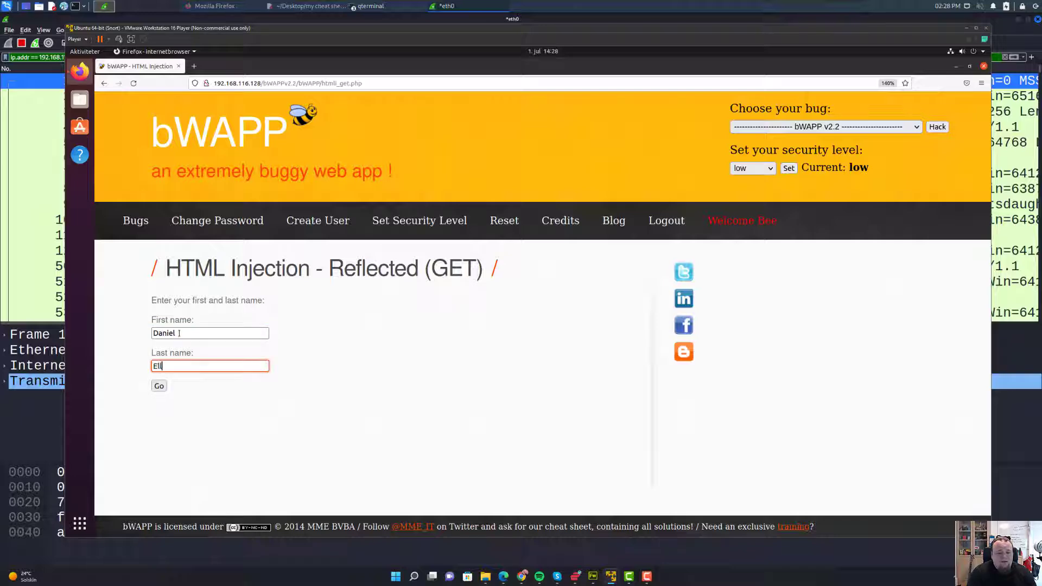
left_click(159, 386)
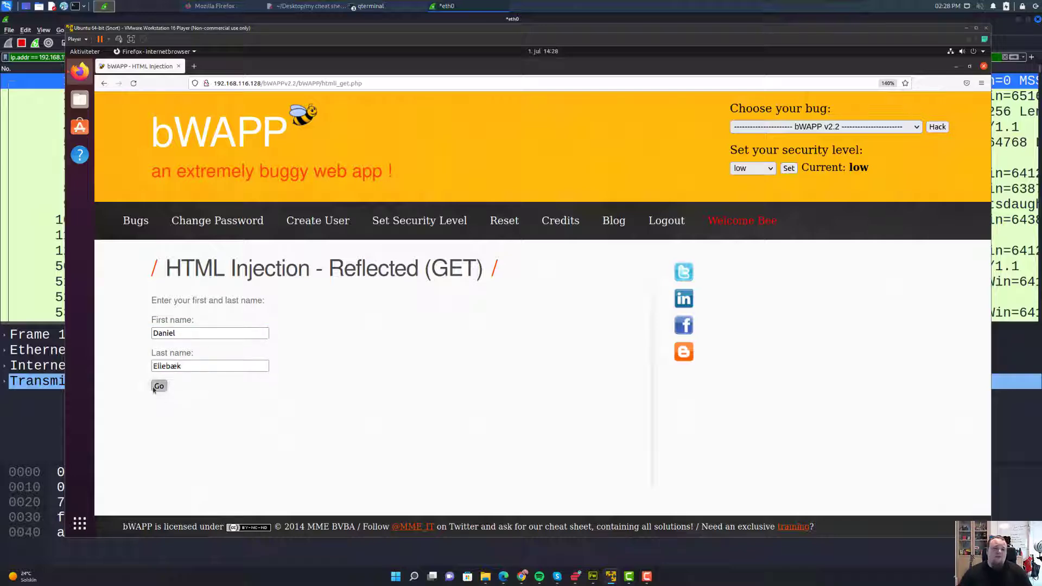
- Select the welcome message text, then refocus the First name field
left_click_drag(166, 411, 245, 415)
left_click(184, 344)
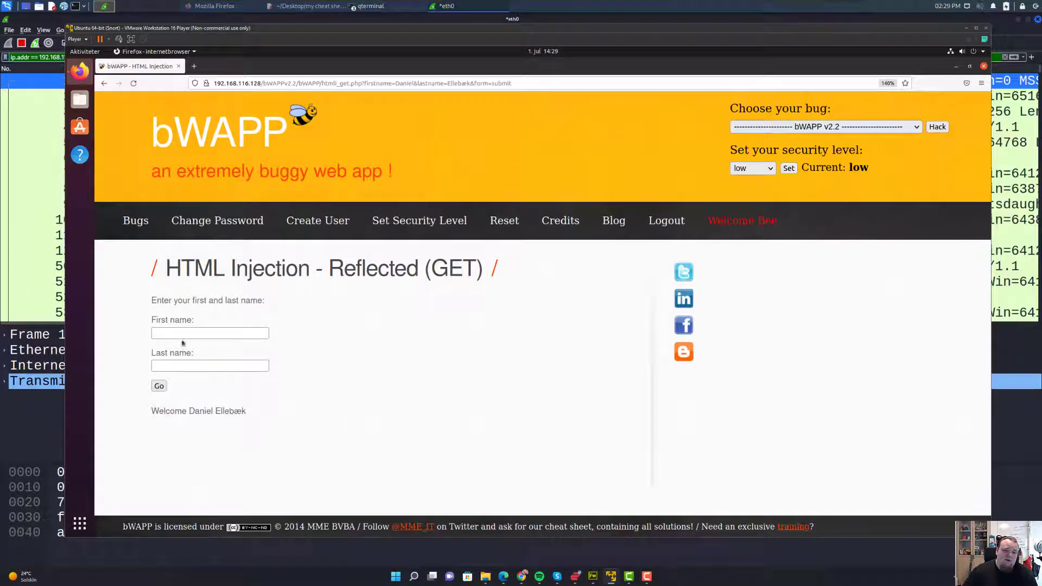
left_click(173, 332)
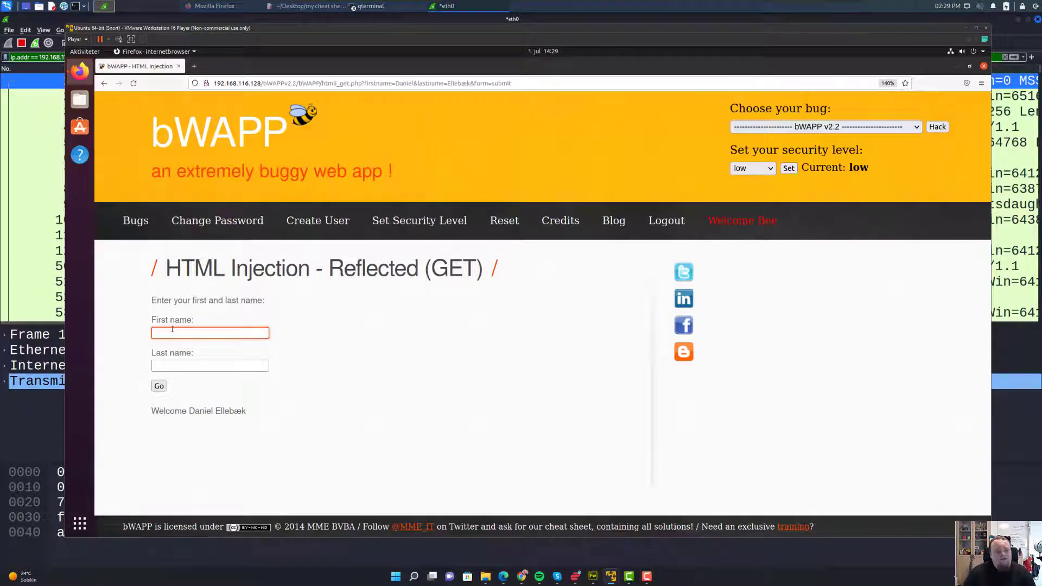
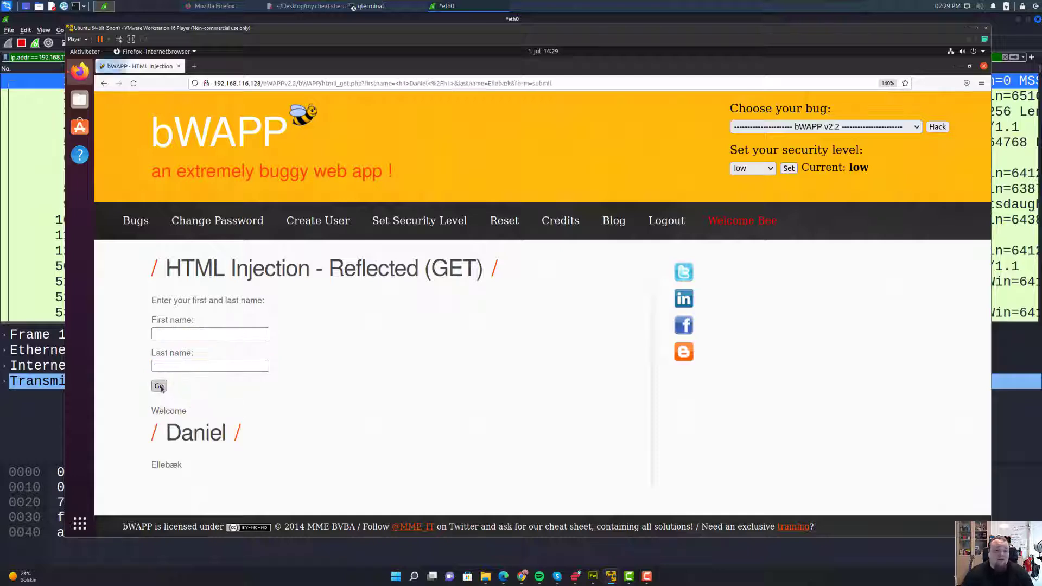
- Highlight the reflected first name and the word Reflected in the page heading
left_click_drag(149, 437, 256, 434)
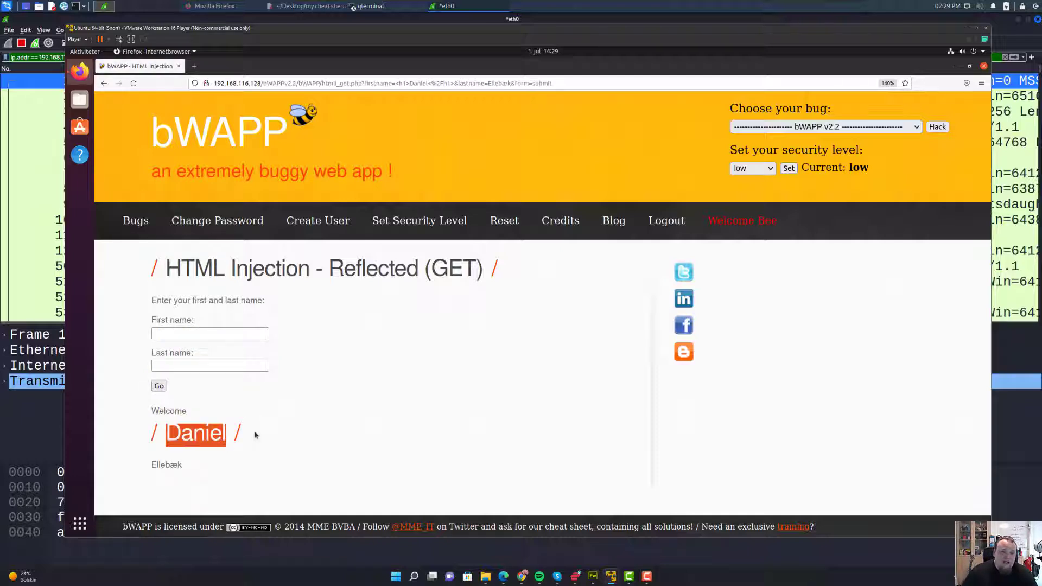
left_click(255, 434)
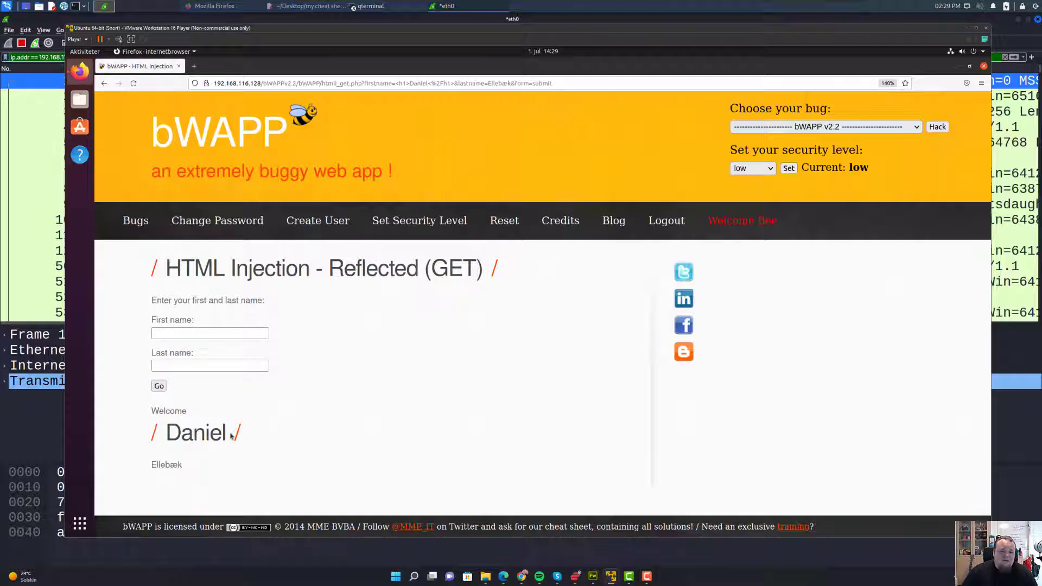
double_click(207, 429)
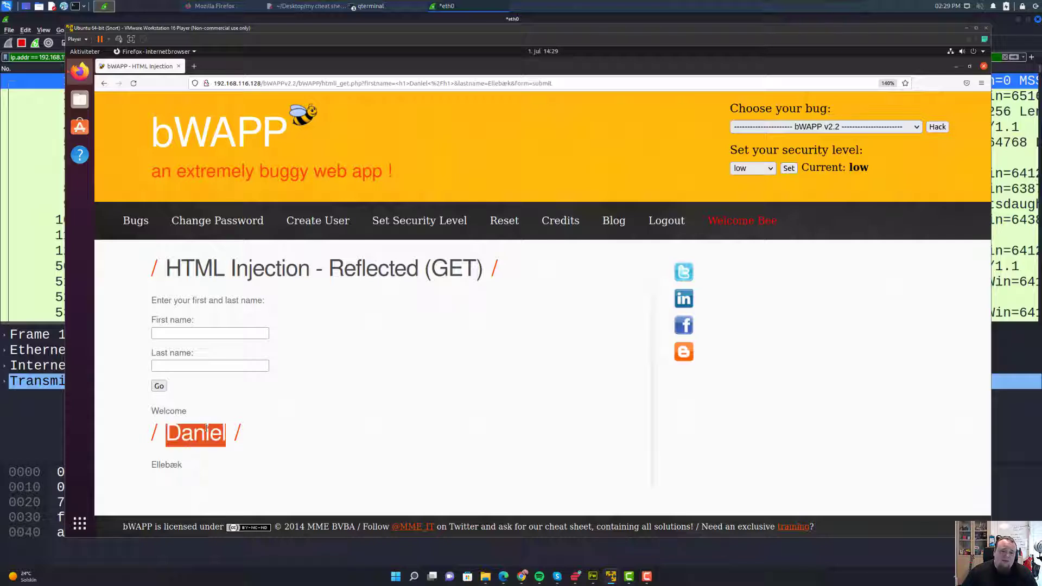
double_click(401, 260)
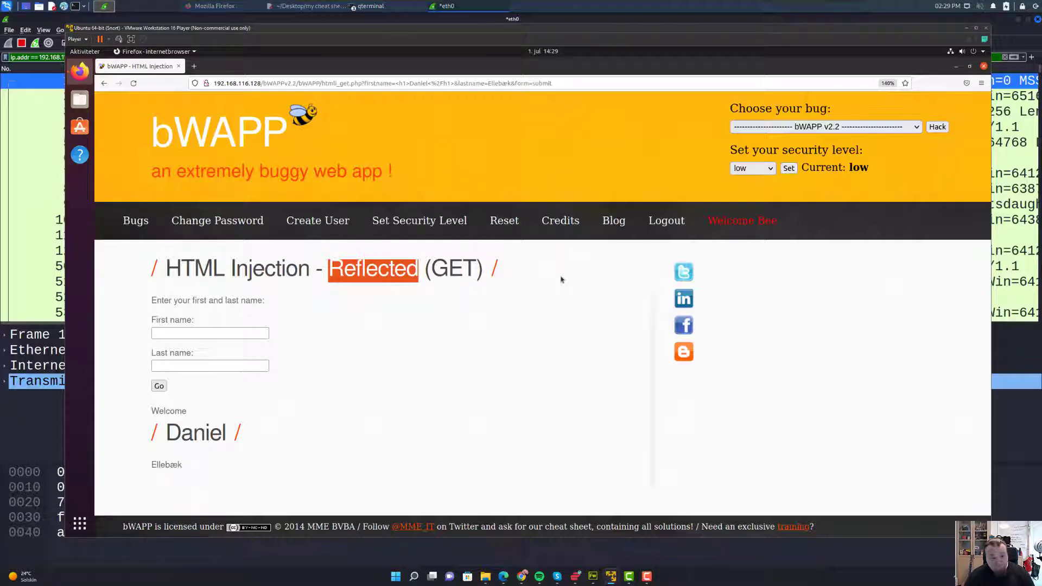
- Switch the chosen bug to iFrame Injection and load its challenge page
left_click(788, 128)
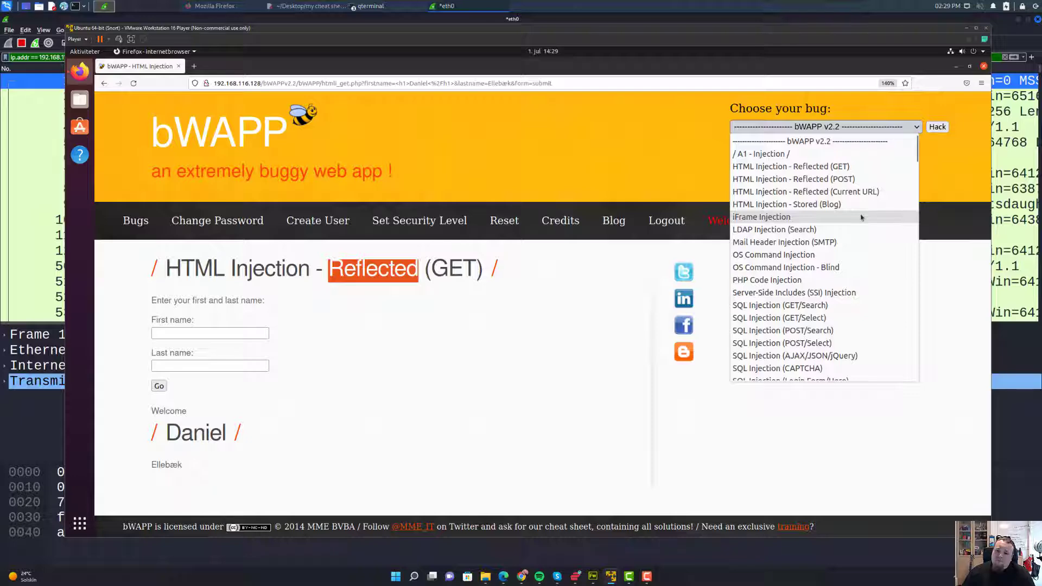
left_click(860, 218)
left_click(937, 126)
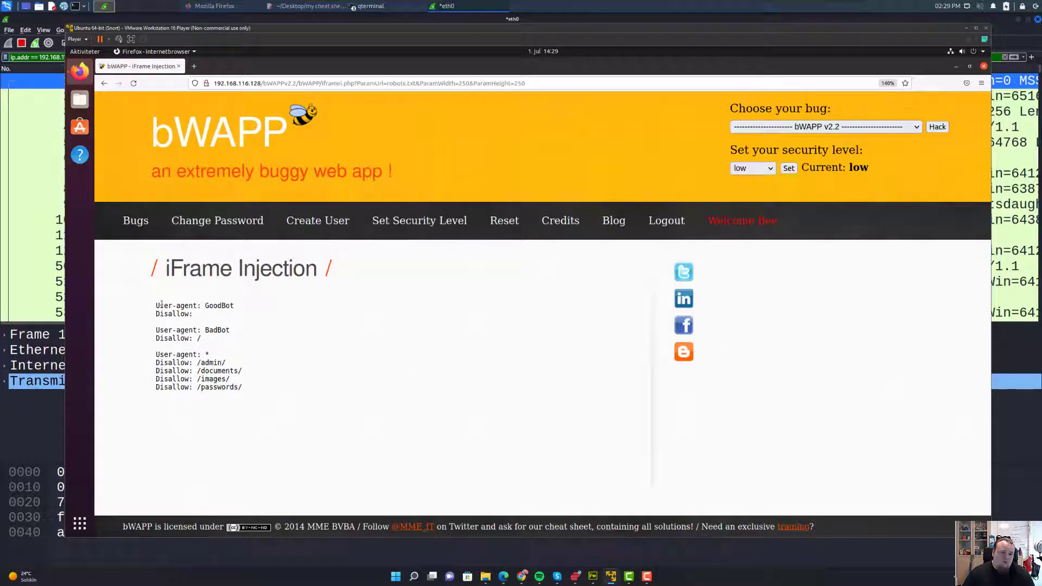
- Highlight the robots.txt listing, the iFrame Injection heading, and the admin, documents, images, passwords Disallow paths
left_click_drag(162, 304, 282, 392)
left_click(282, 392)
double_click(314, 275)
double_click(225, 270)
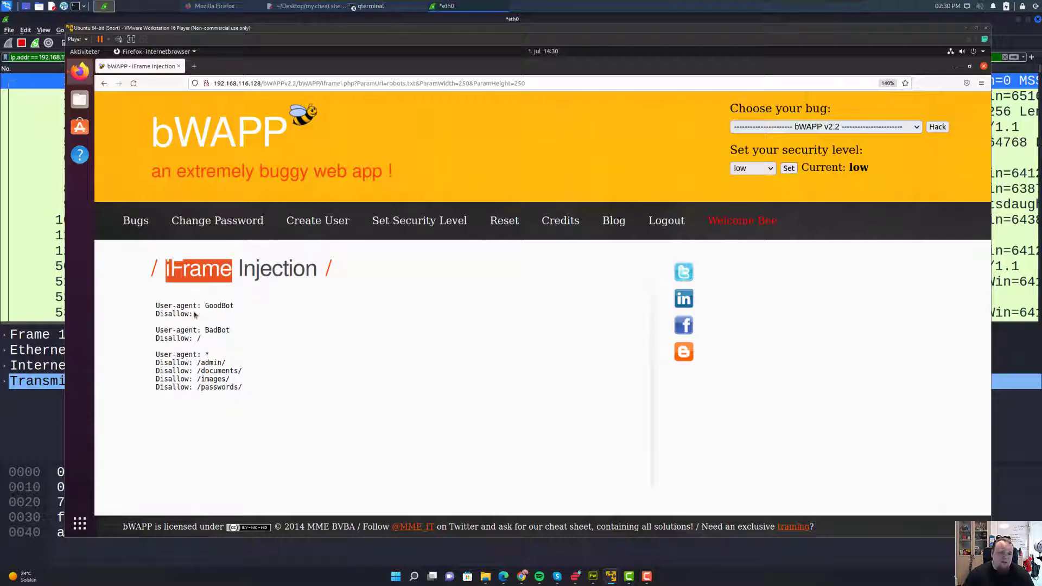
double_click(218, 363)
double_click(218, 371)
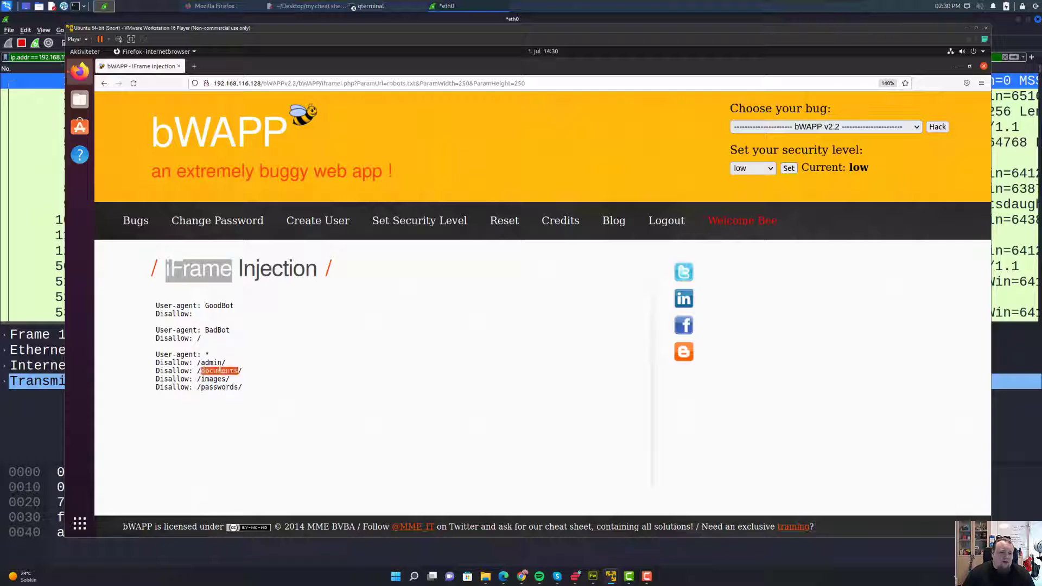
double_click(218, 378)
double_click(220, 387)
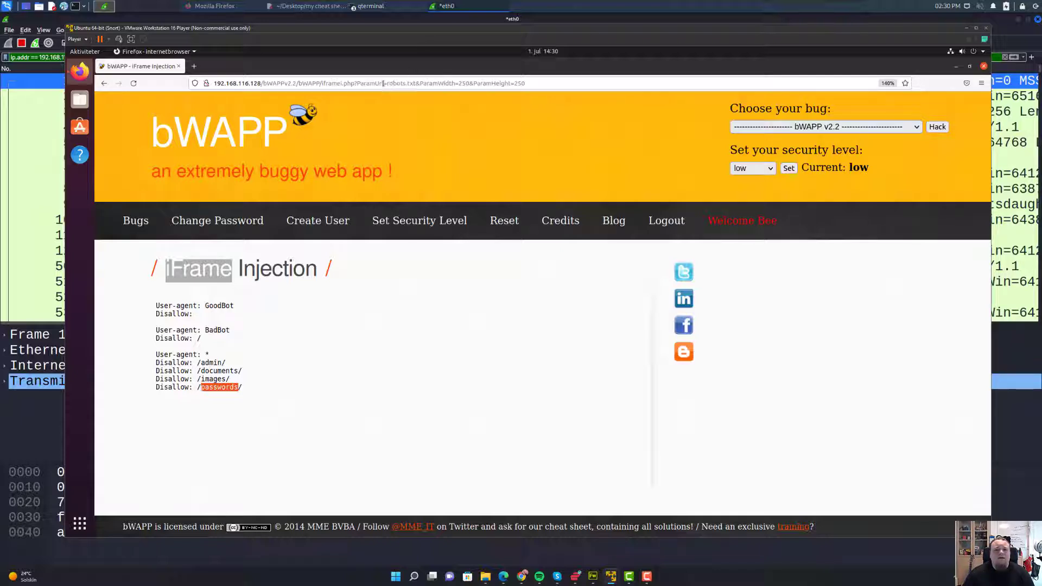
- Mark the query string from ParamUrl=robots.txt through ParamHeight=250 in the address bar
left_click(357, 84)
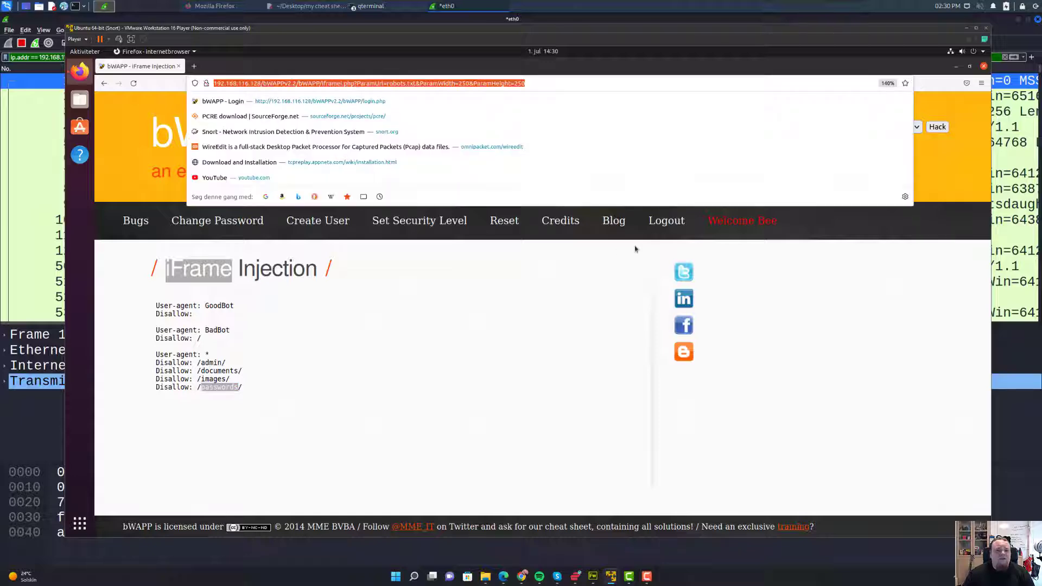
left_click(606, 232)
left_click(795, 131)
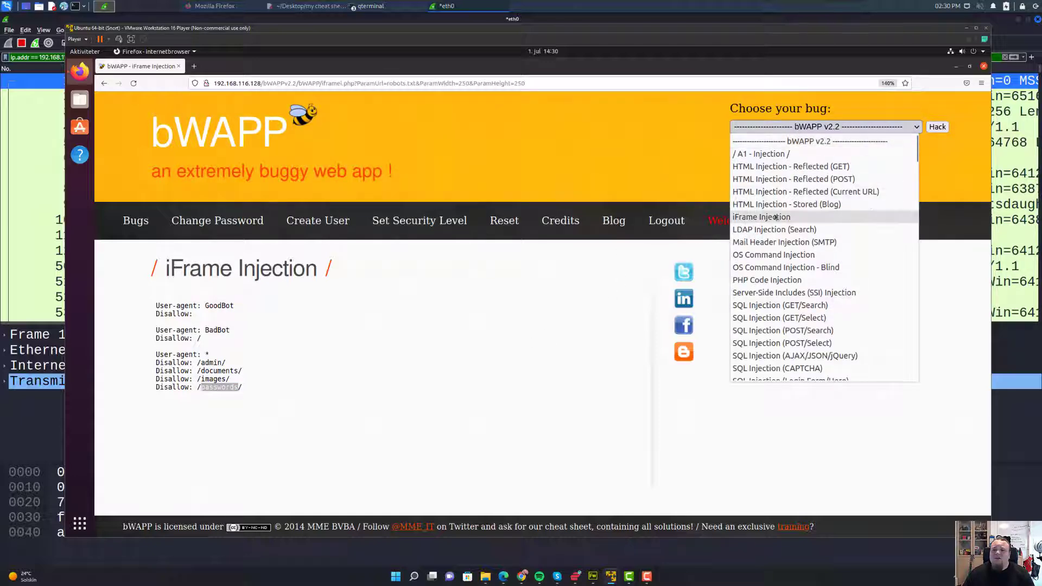
left_click(468, 310)
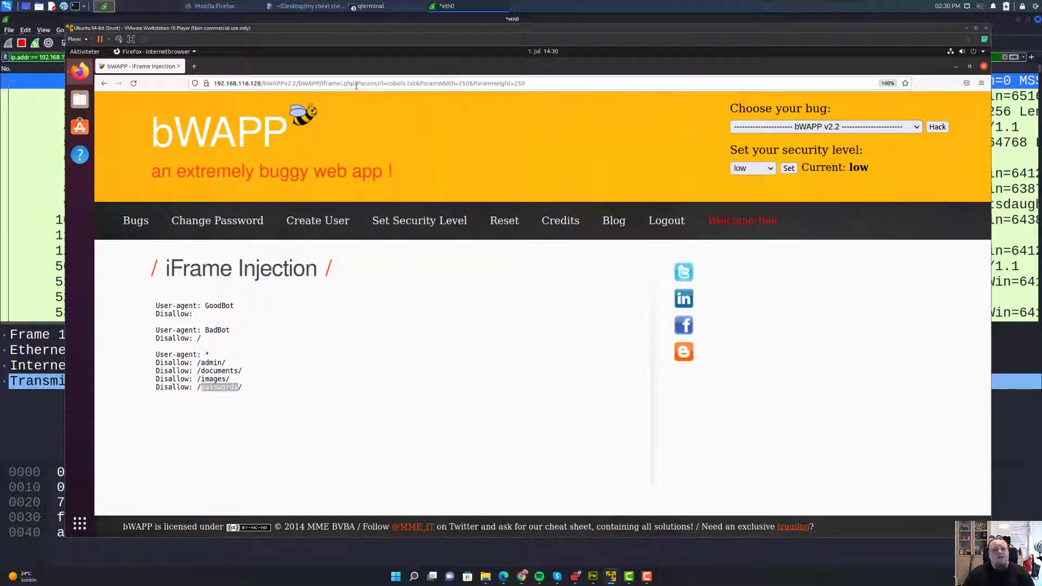
left_click_drag(357, 83, 559, 85)
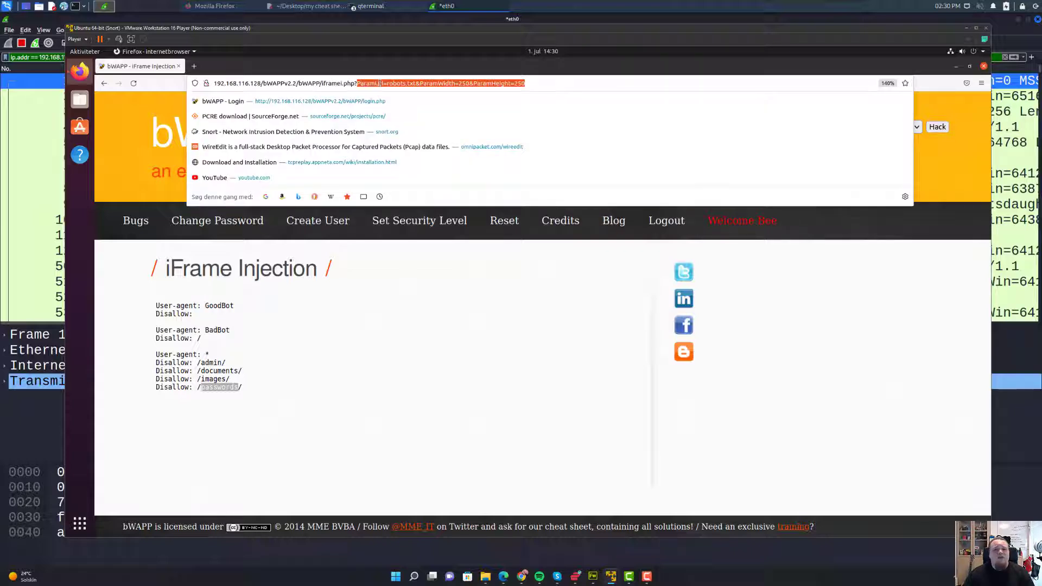
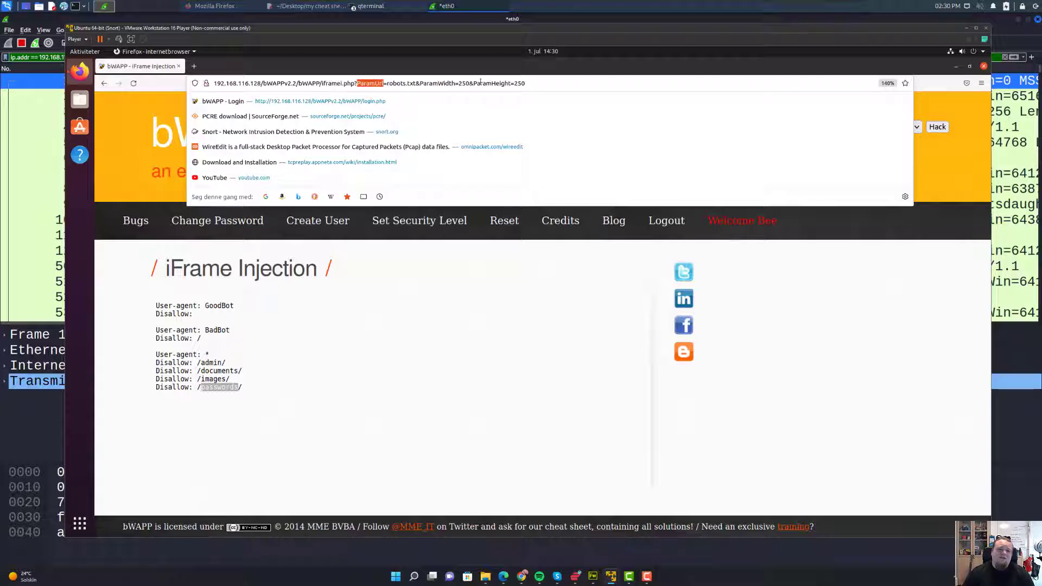
- Select the 'User-agent: GoodBot' line in the embedded robots.txt rules
left_click(342, 396)
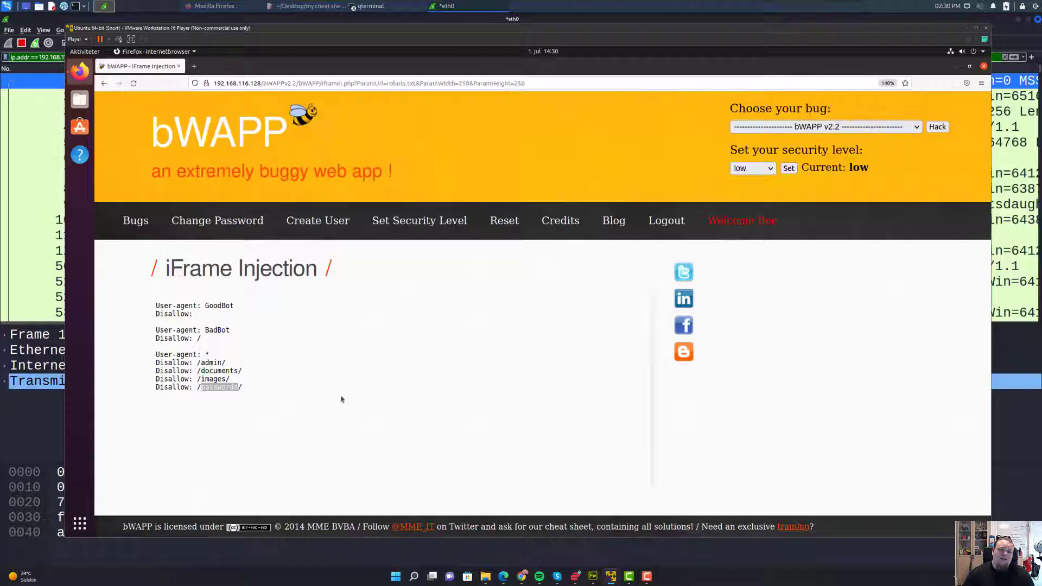
right_click(337, 315)
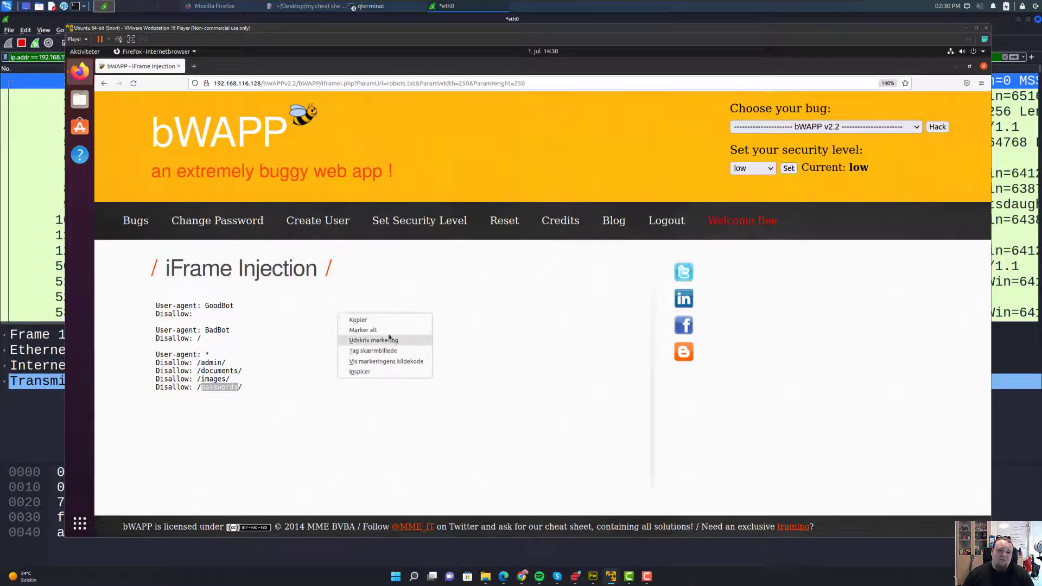
left_click(238, 311)
left_click_drag(234, 306, 156, 306)
key("ctrl+c")
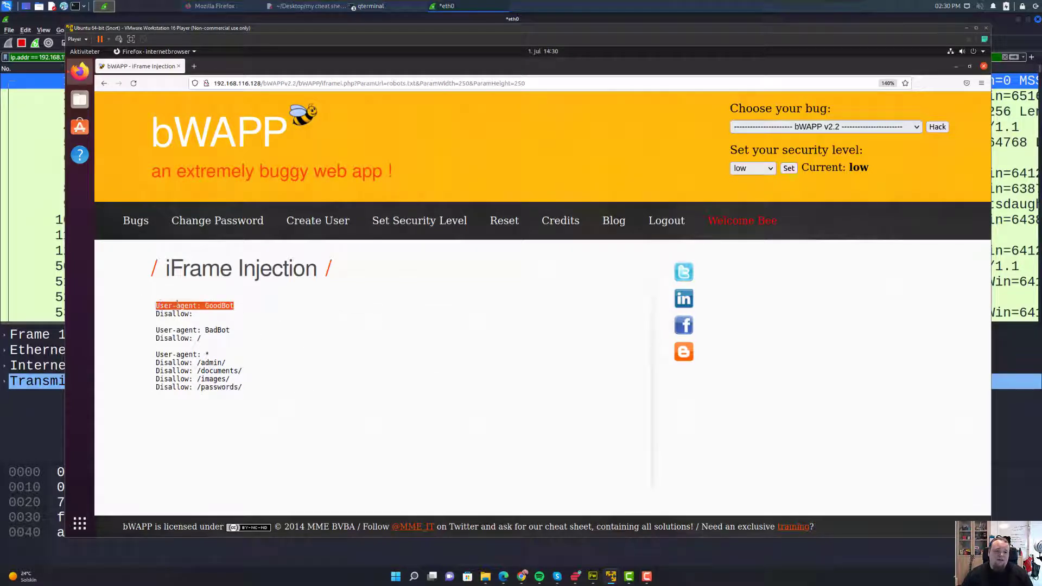
- Search the page source for 'User-agent', step through its 3 matches, then close the source tab
key("ctrl+u")
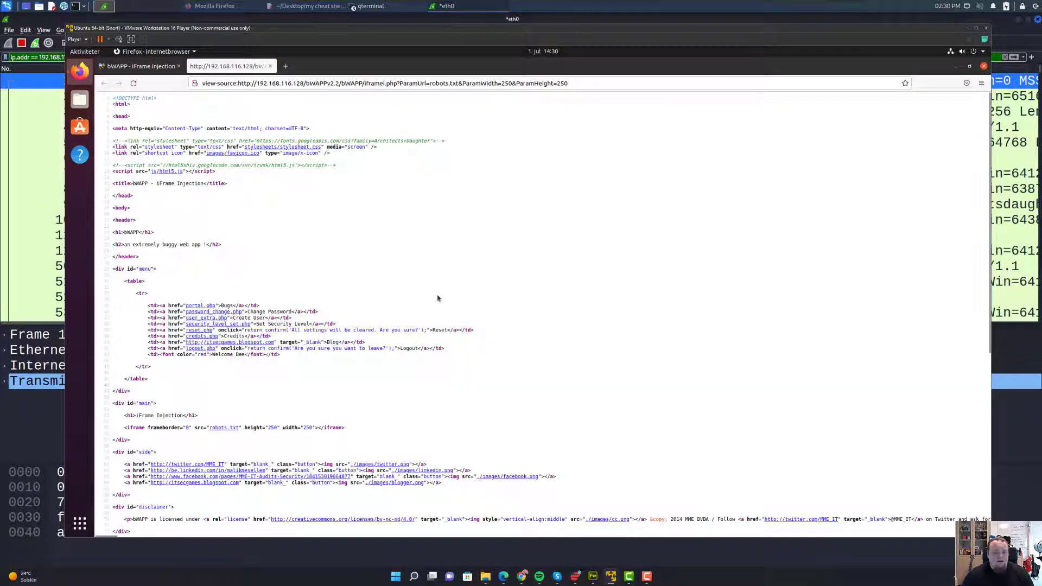
key("ctrl+f")
key("ctrl+v")
key("BackSpace")
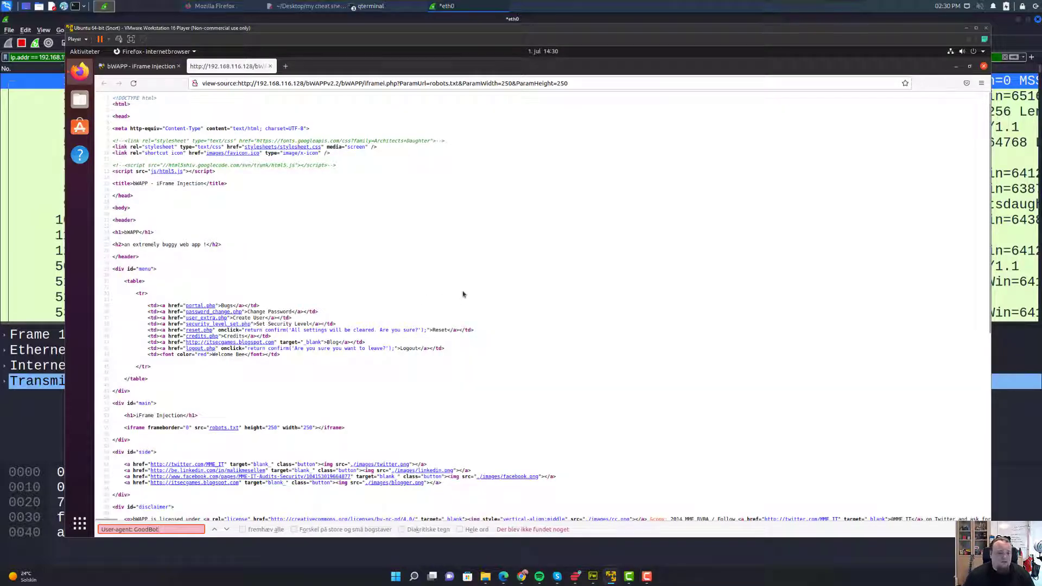
key("BackSpace")
key("BackSpace")
key("BackSpace")
key("BackSpace")
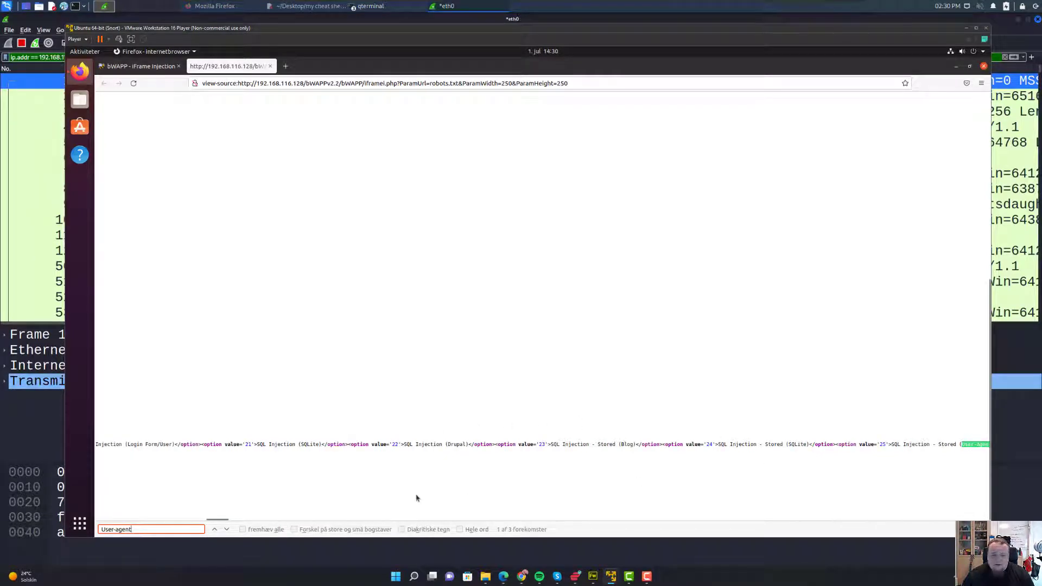
key("Return")
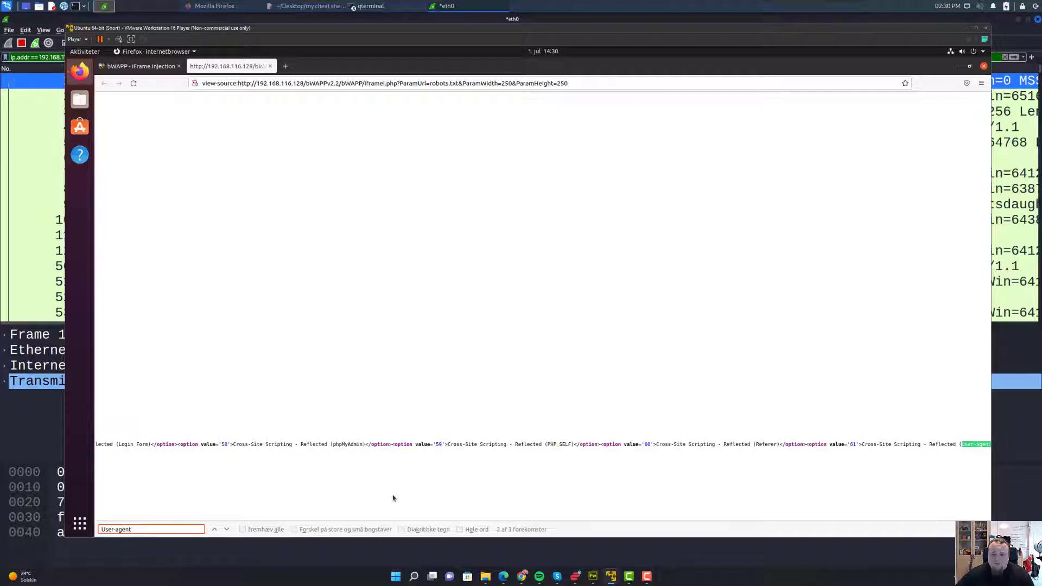
key("Return")
key("Return")
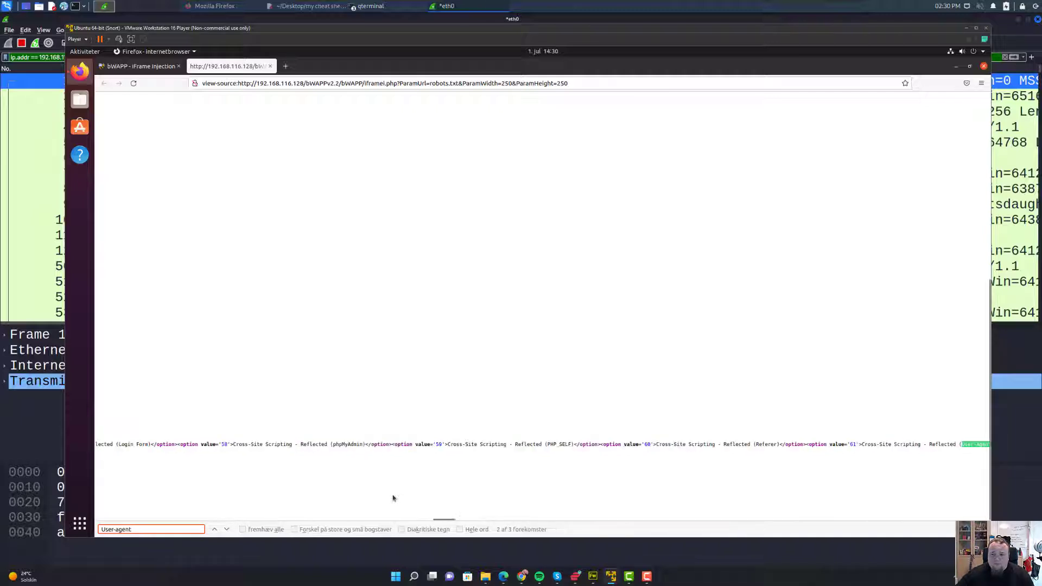
key("Return")
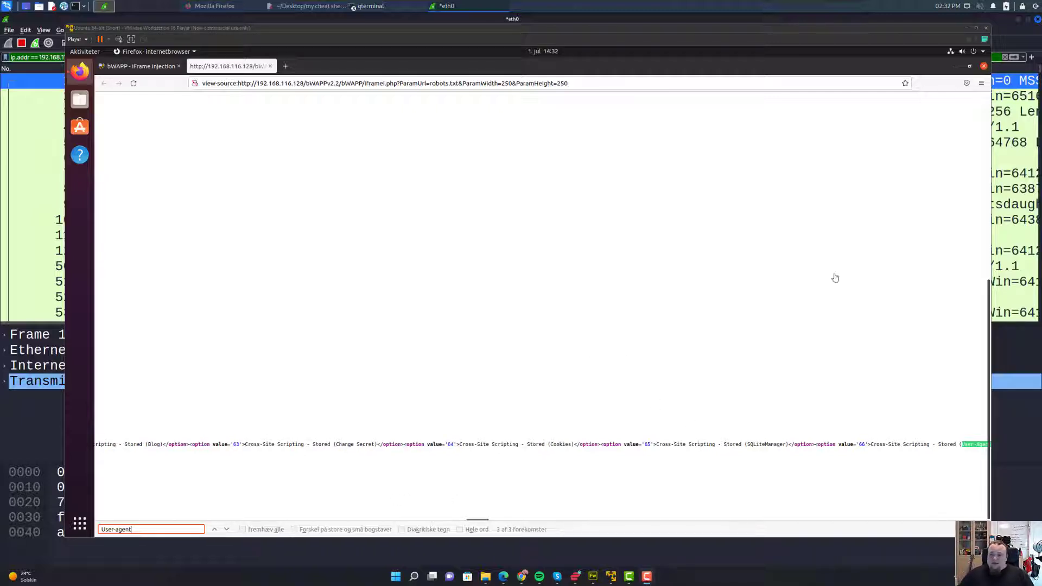
left_click(271, 66)
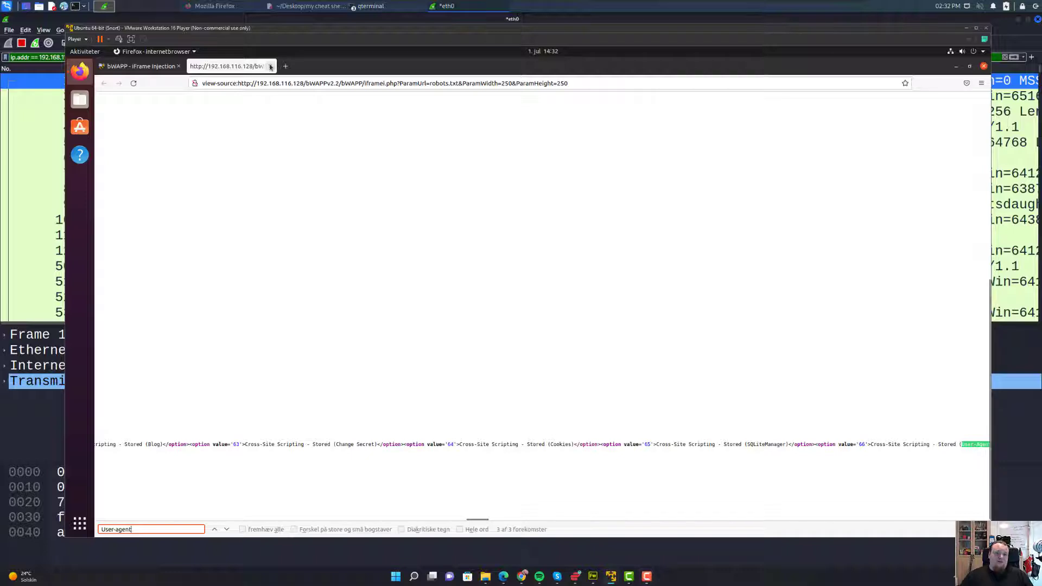
left_click(270, 66)
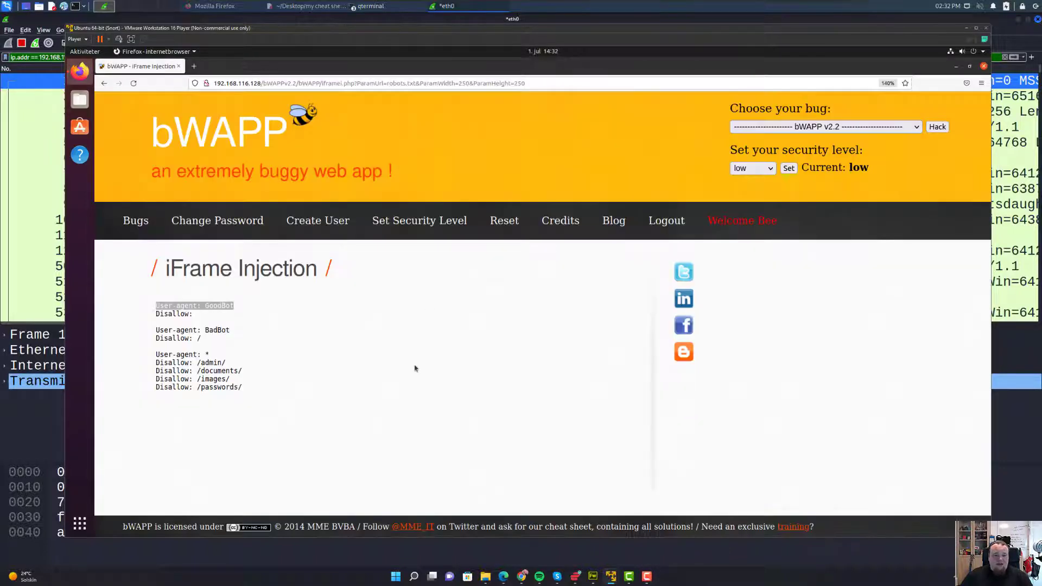
- Inspect the iframe's robots.txt text, expanding its pre element to reveal the text node
key("F12")
left_click(101, 441)
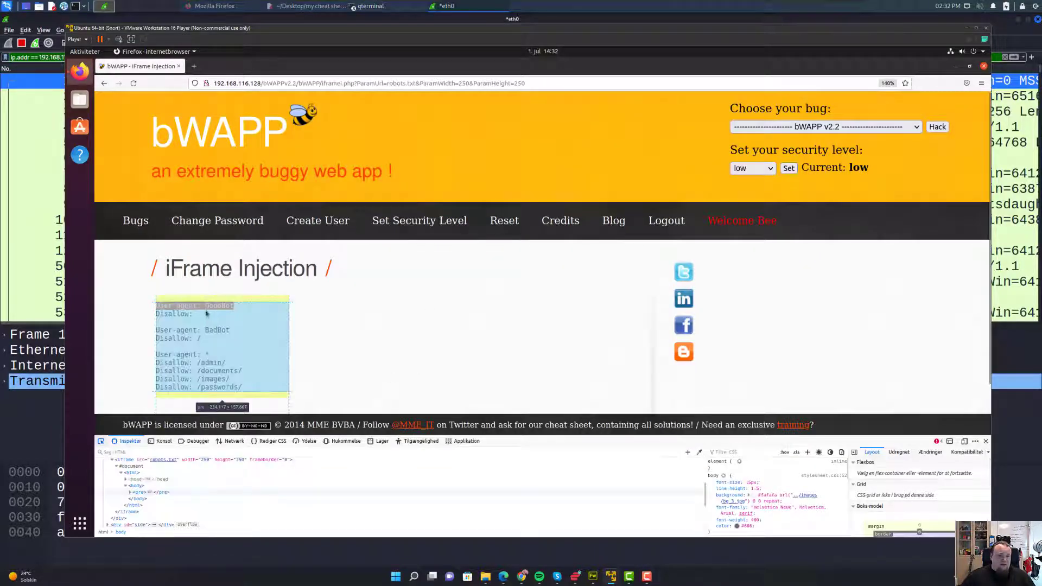
left_click(207, 313)
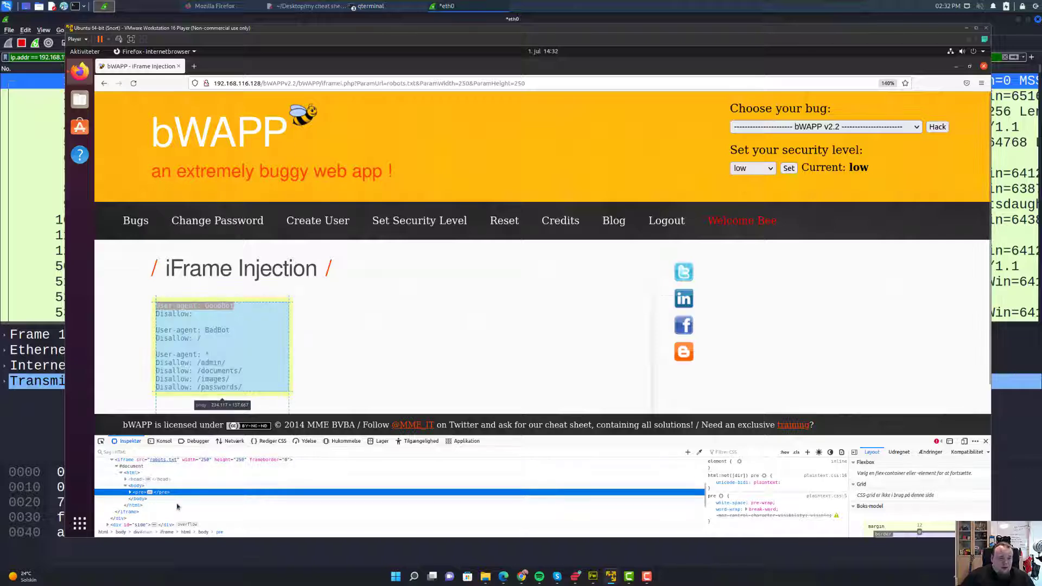
key("ctrl+plus")
key("ctrl+plus")
key("ctrl+plus")
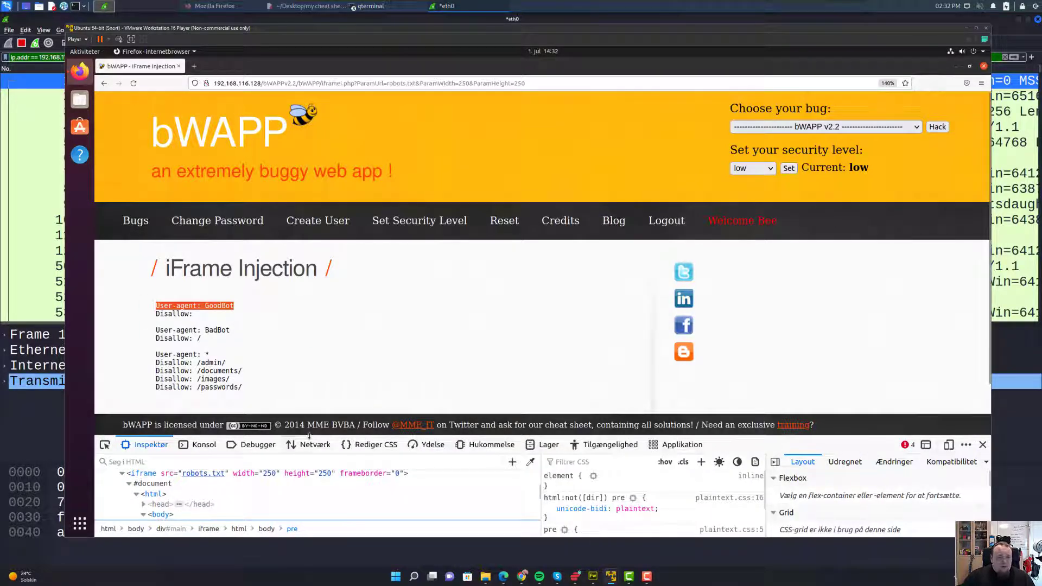
left_click_drag(308, 436, 308, 300)
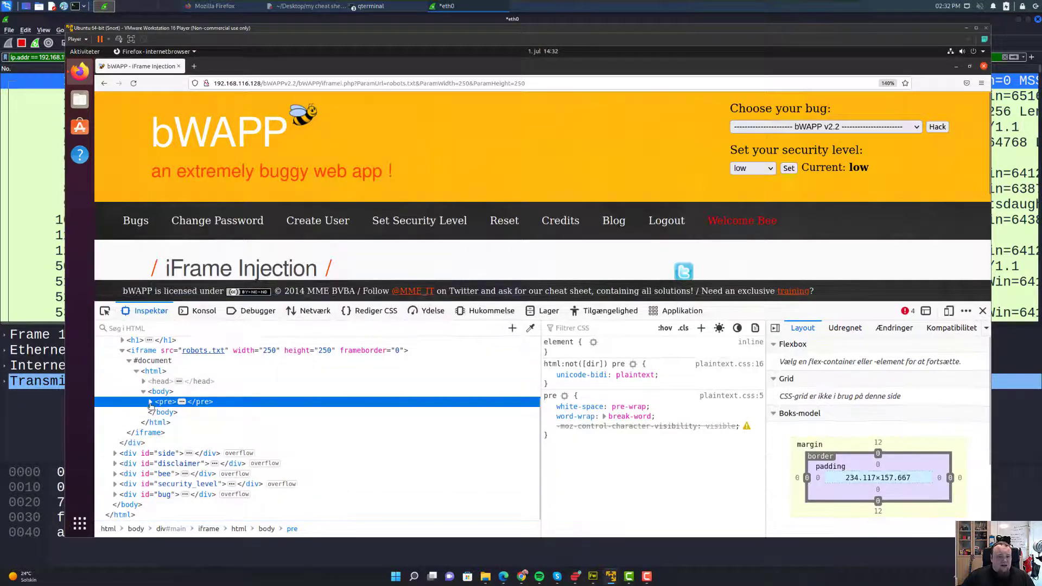
left_click(151, 404)
left_click(205, 423)
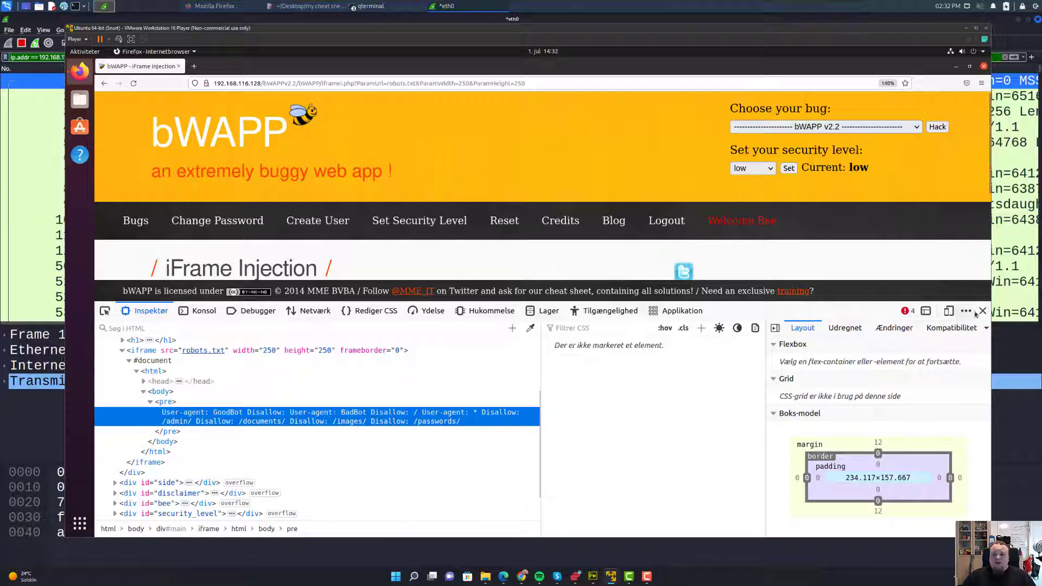
- Close the developer tools and start editing the address's ParamHeight value to 2500
key("F12")
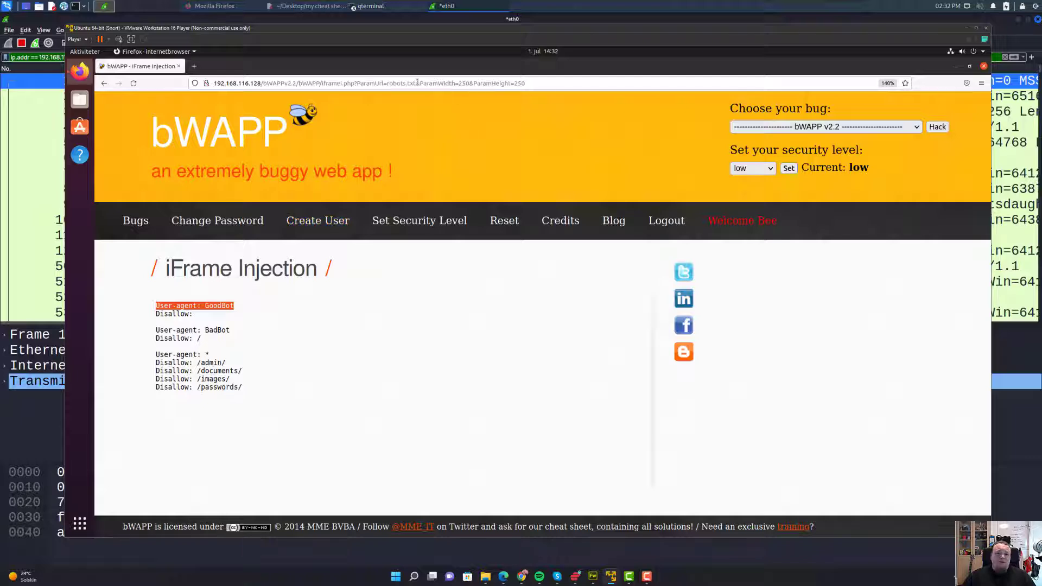
left_click(488, 84)
left_click(534, 80)
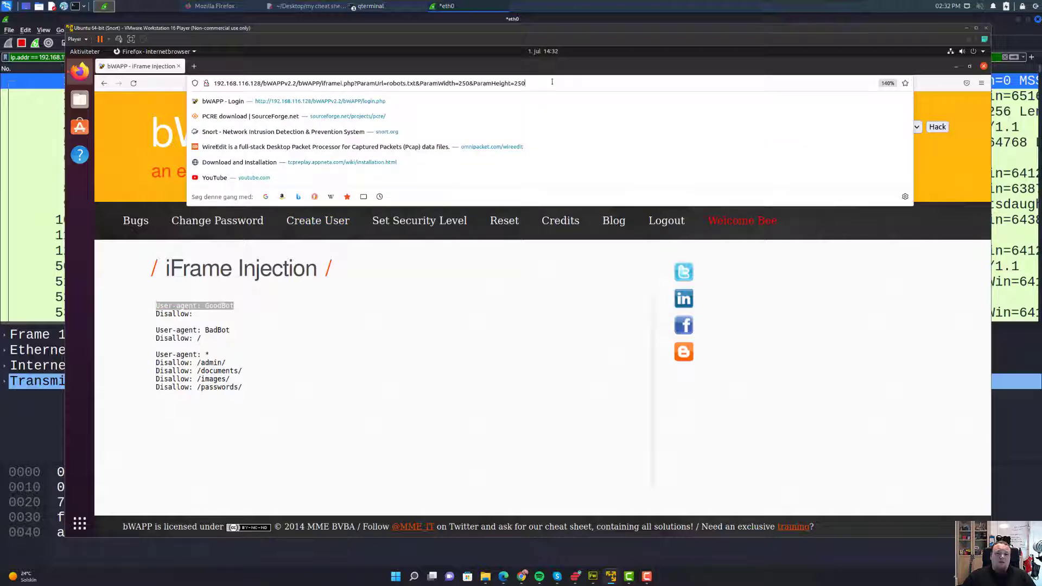
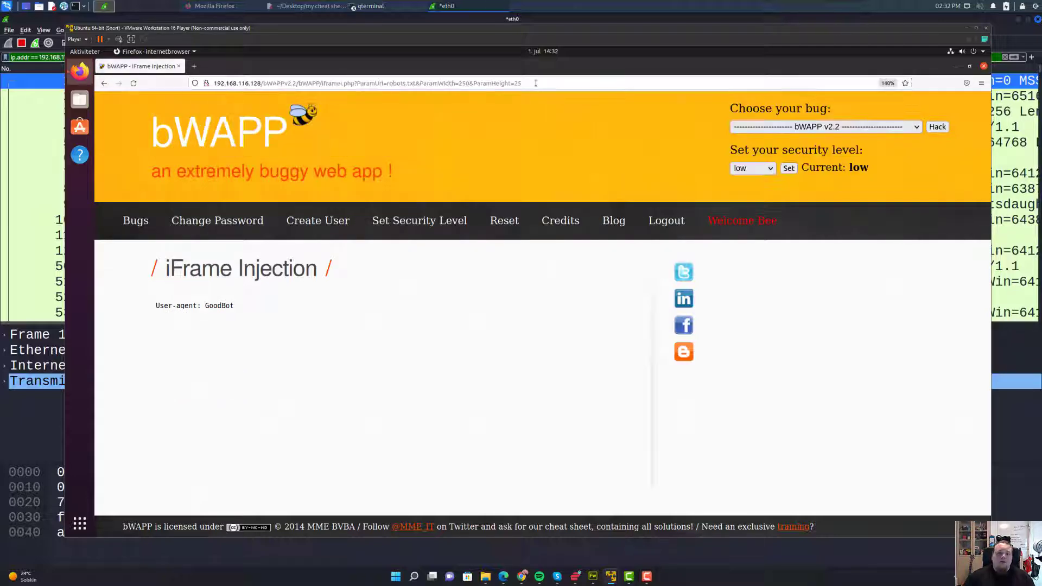
- Select and inspect the 'User-agent: GoodBot' line in the 25-pixel iframe, then clear the selection
left_click_drag(155, 305, 184, 307)
left_click_drag(248, 332, 253, 340)
left_click(194, 309)
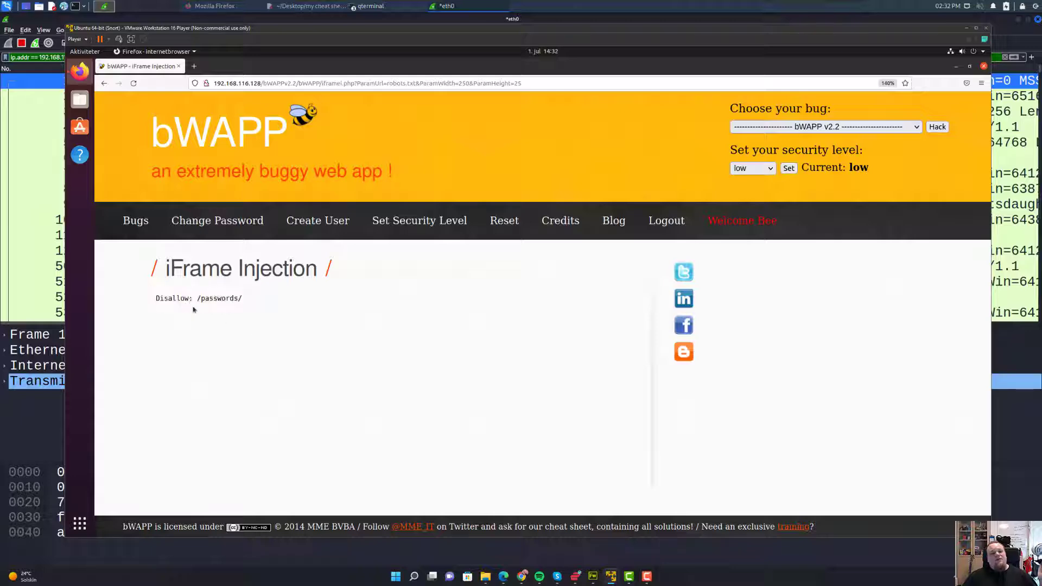
left_click_drag(193, 309, 163, 283)
triple_click(198, 305)
left_click(199, 305)
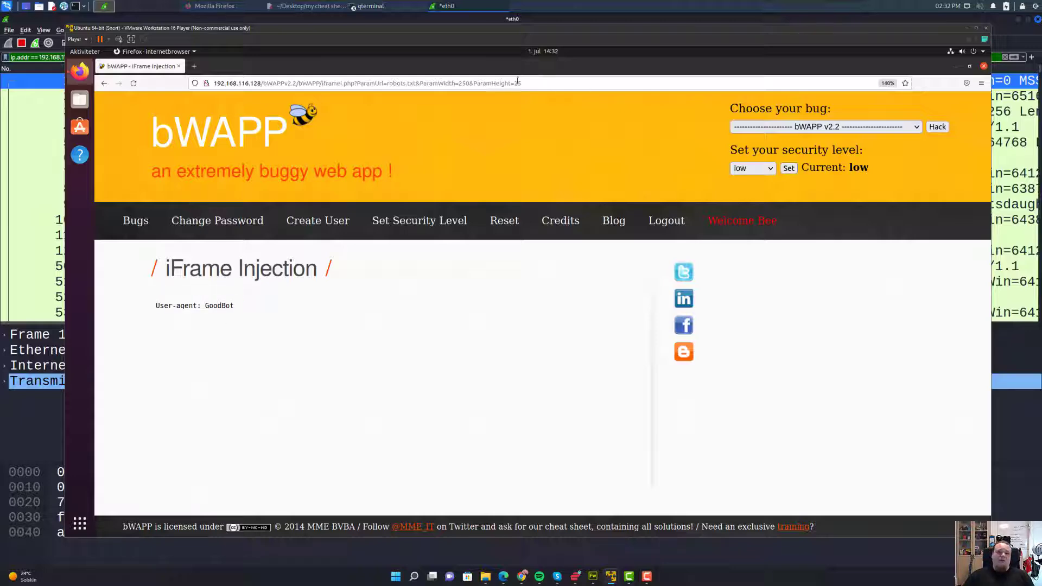
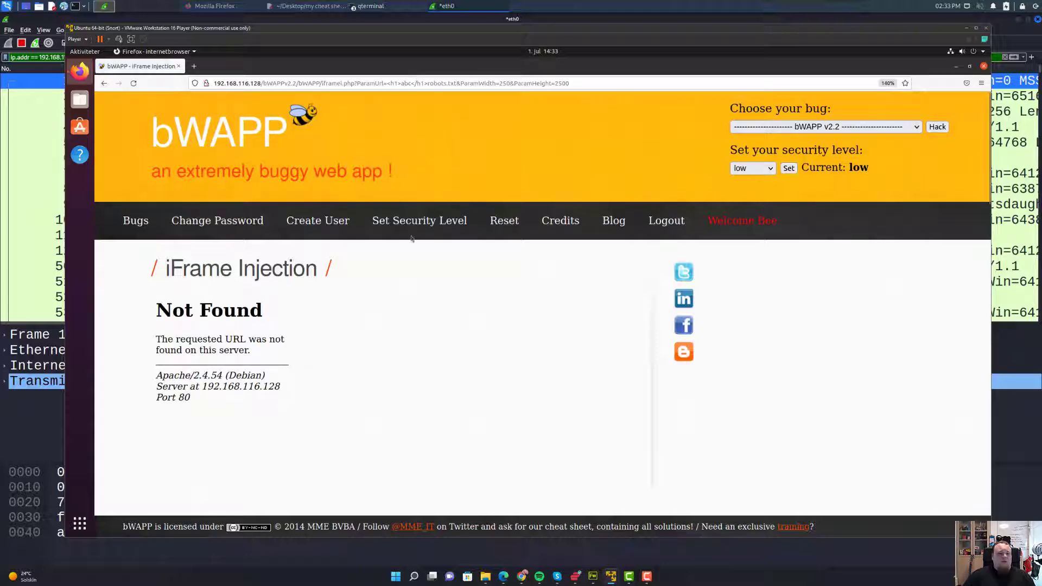
- Move the VMware browser window off to the right to uncover the Wireshark capture
right_click(483, 283)
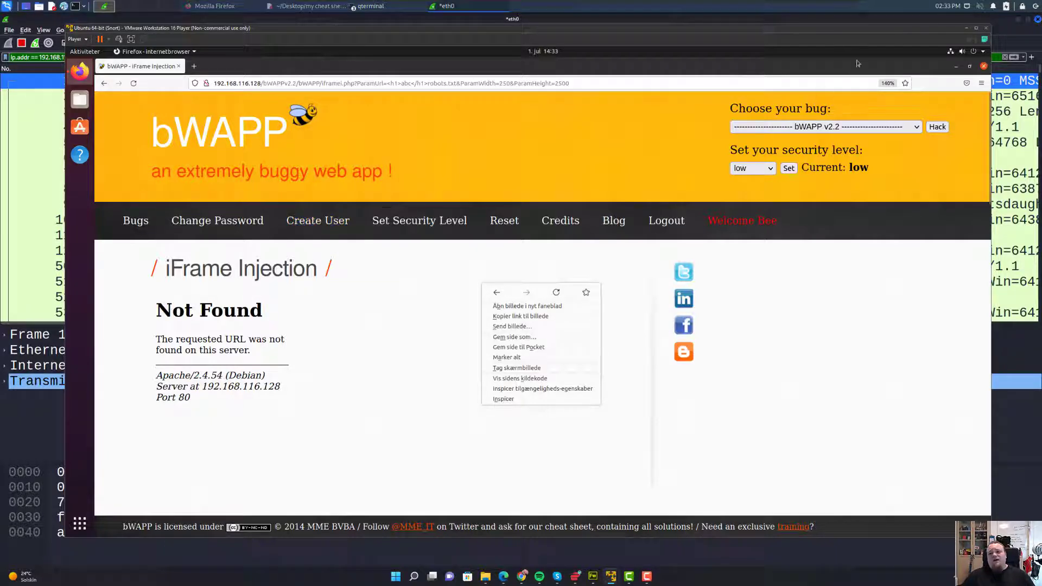
left_click_drag(767, 31, 1041, 65)
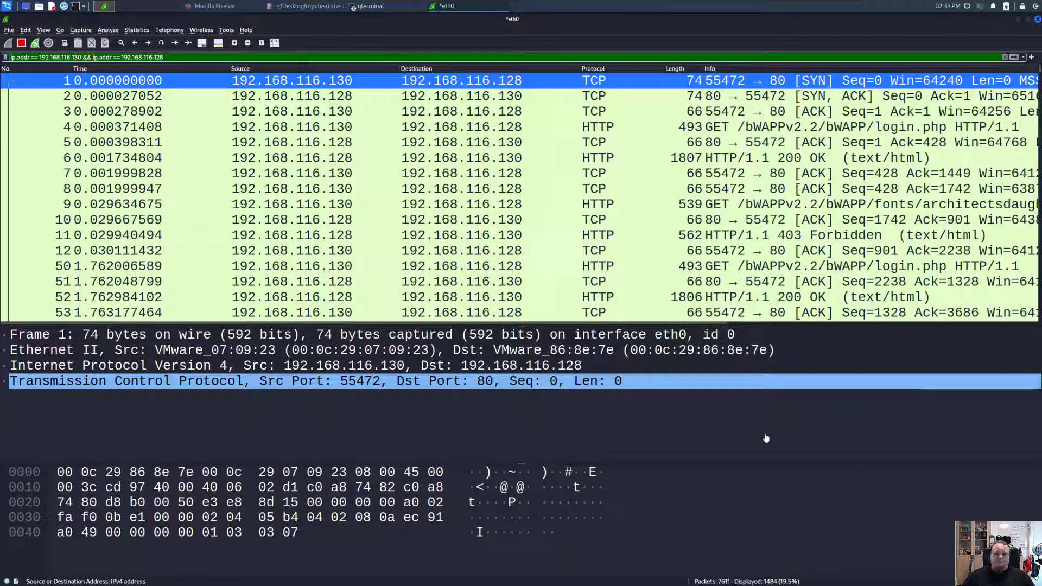
- Stop the live capture and scroll the 1484-packet list to see the full Info column
left_click(21, 43)
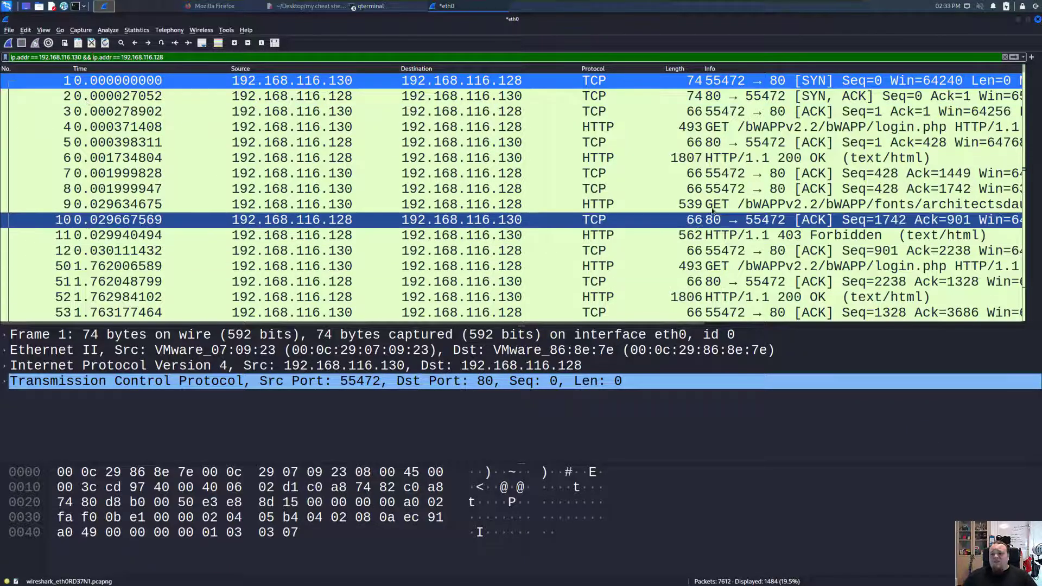
scroll(712, 163, "down", 7)
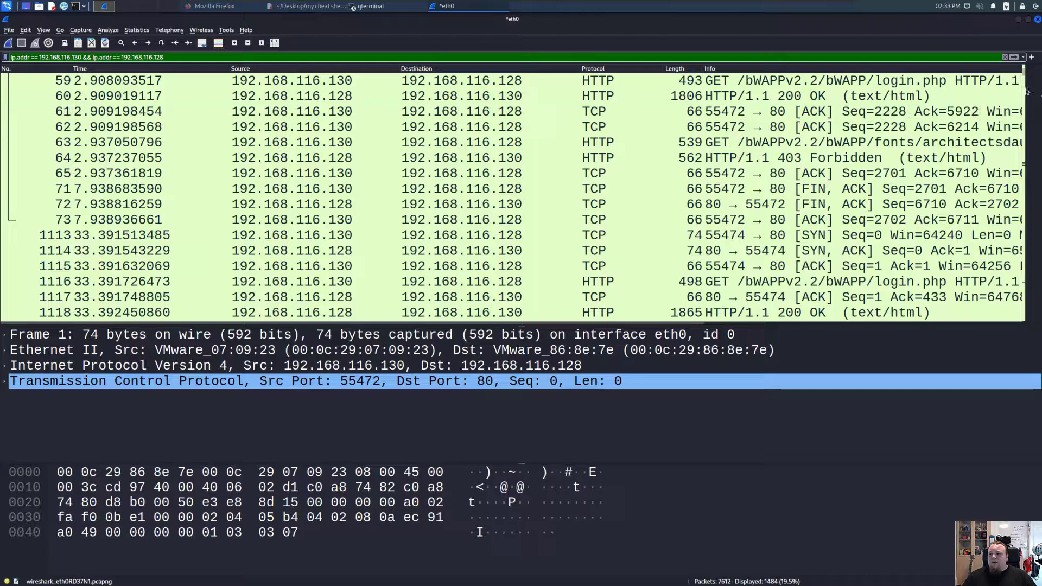
mouse_move(1024, 76)
left_mouse_down()
mouse_move(1037, 316)
mouse_move(1025, 84)
left_mouse_up()
left_click_drag(499, 325, 803, 325)
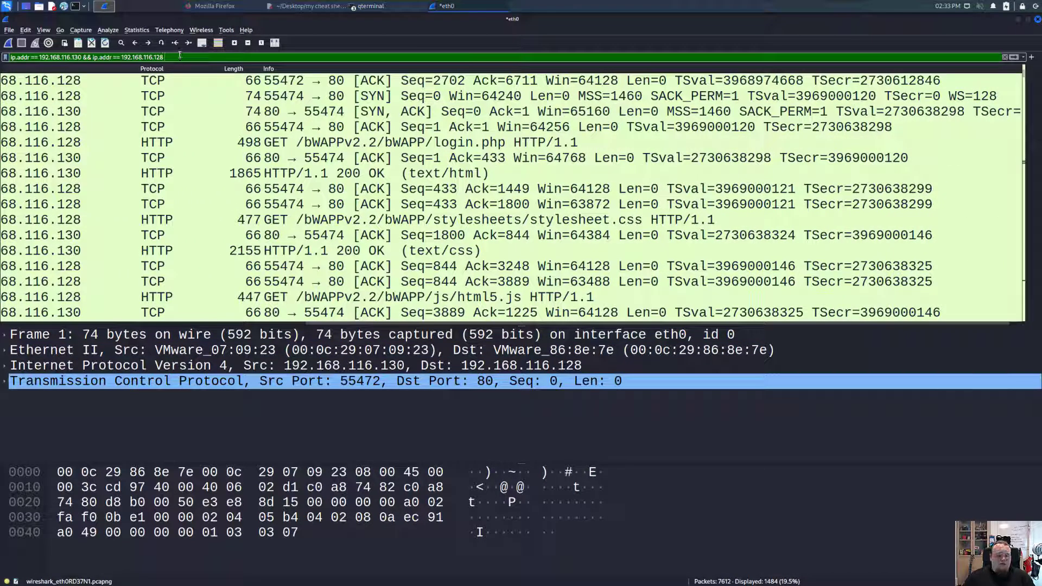
- Append '&& http' to the display filter, narrowing it to 246 of 7612 packets
type("&& http")
key("Return")
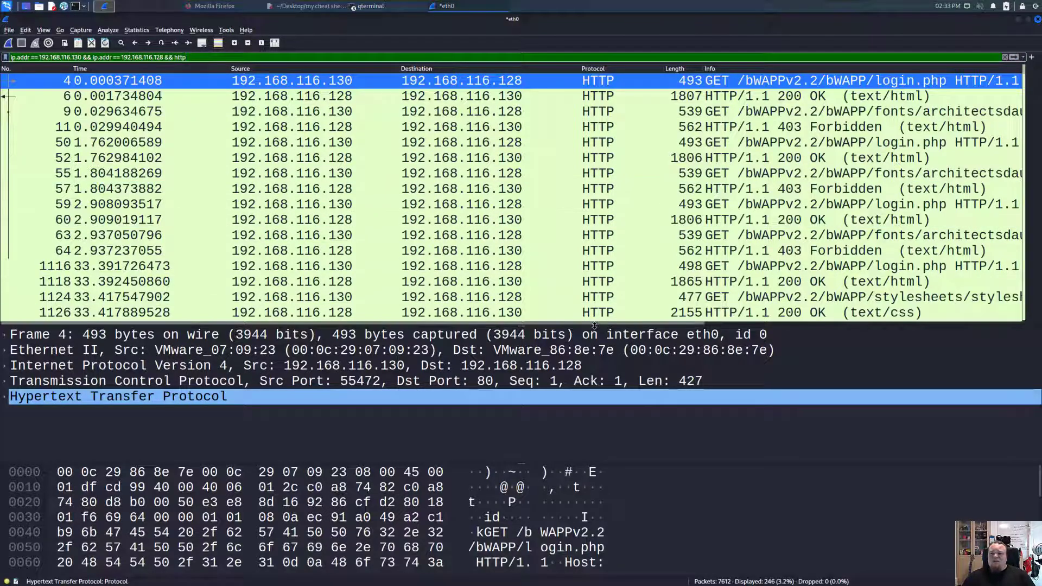
left_click_drag(594, 325, 913, 322)
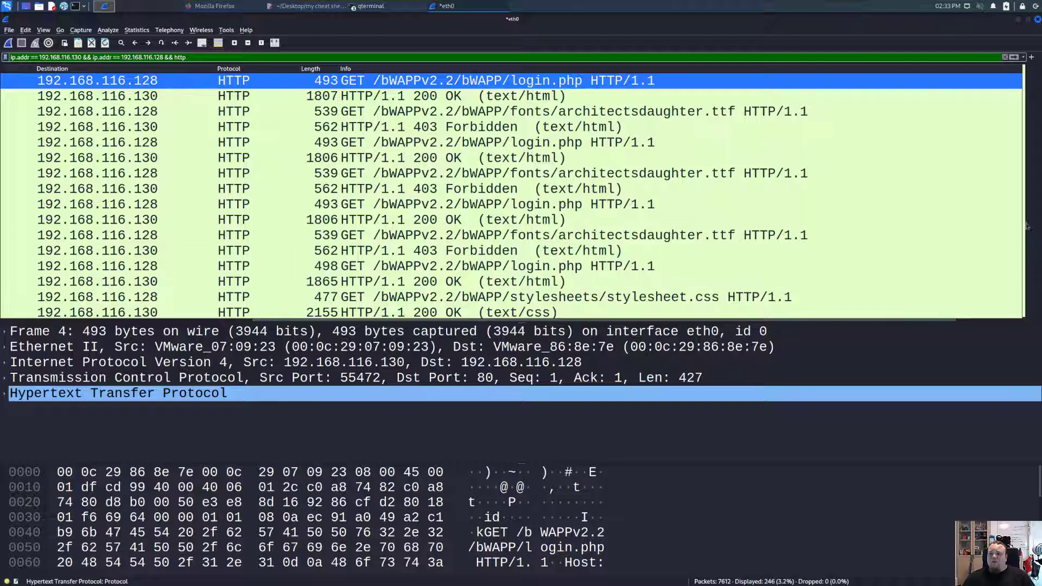
scroll(989, 171, "down", 10)
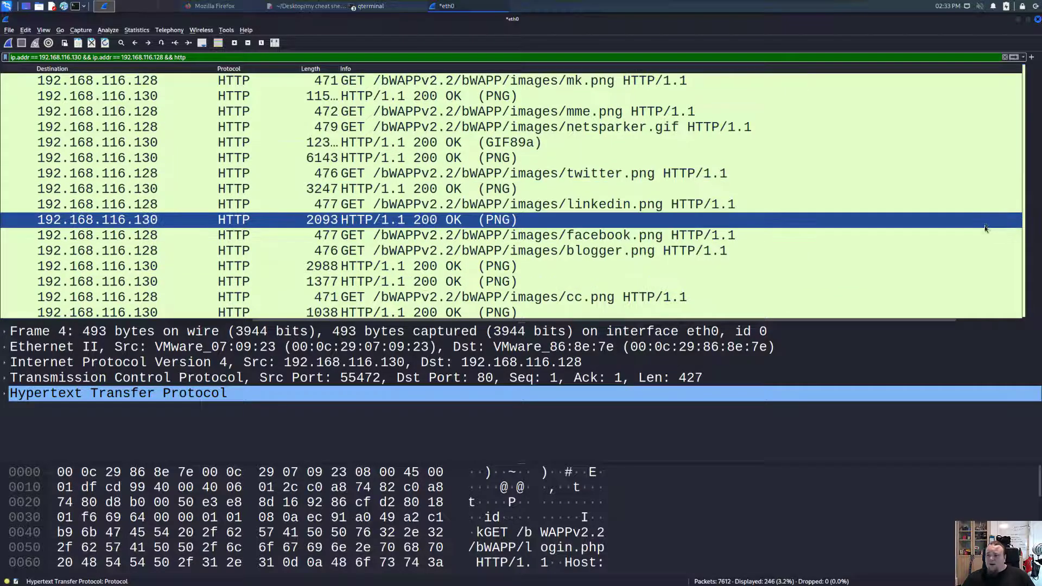
scroll(989, 223, "up", 10)
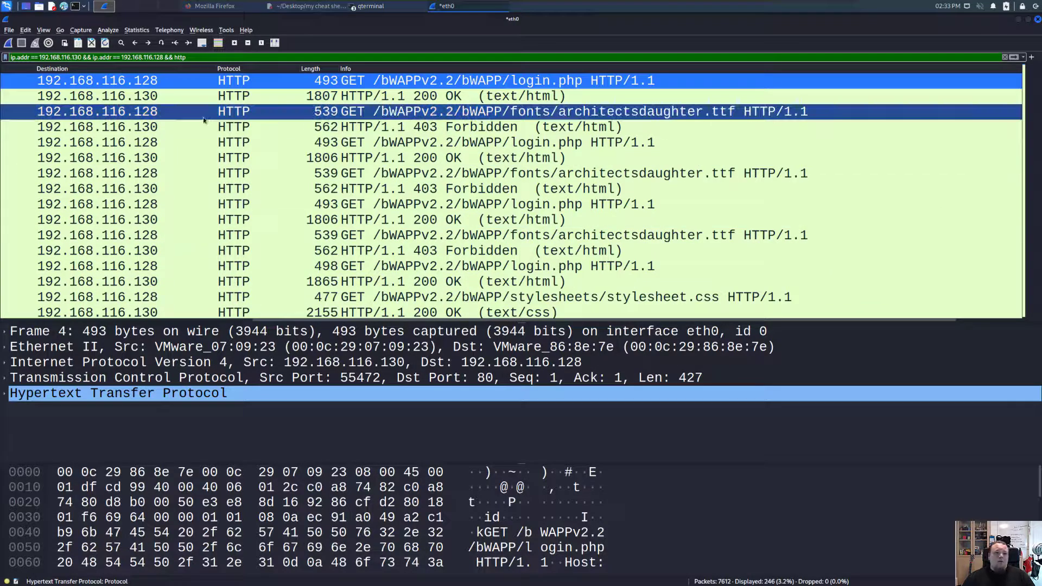
- Remove the http condition from the filter, then reapply '&& http'
left_click_drag(164, 57, 328, 55)
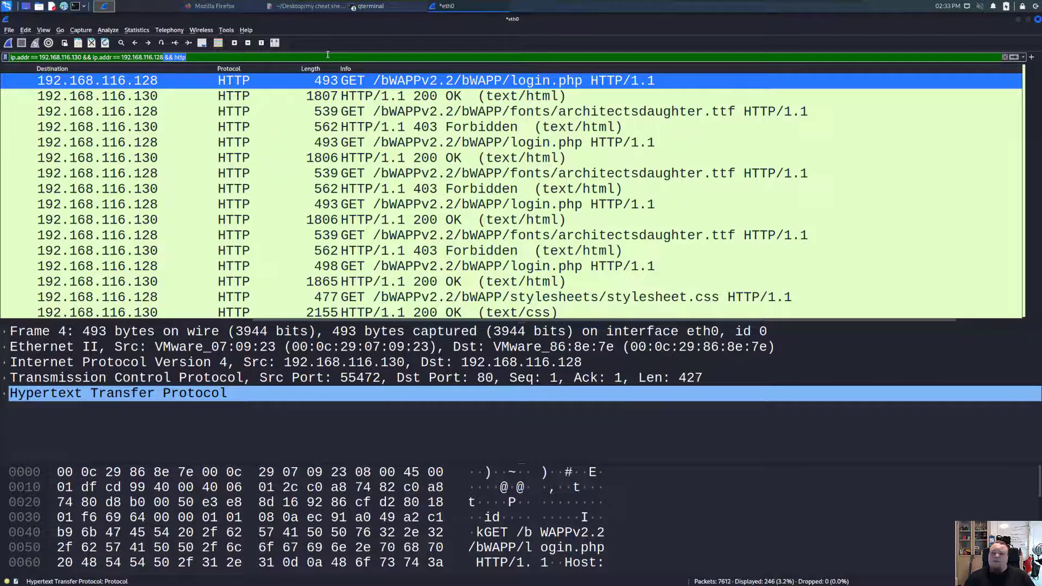
key("BackSpace")
key("Return")
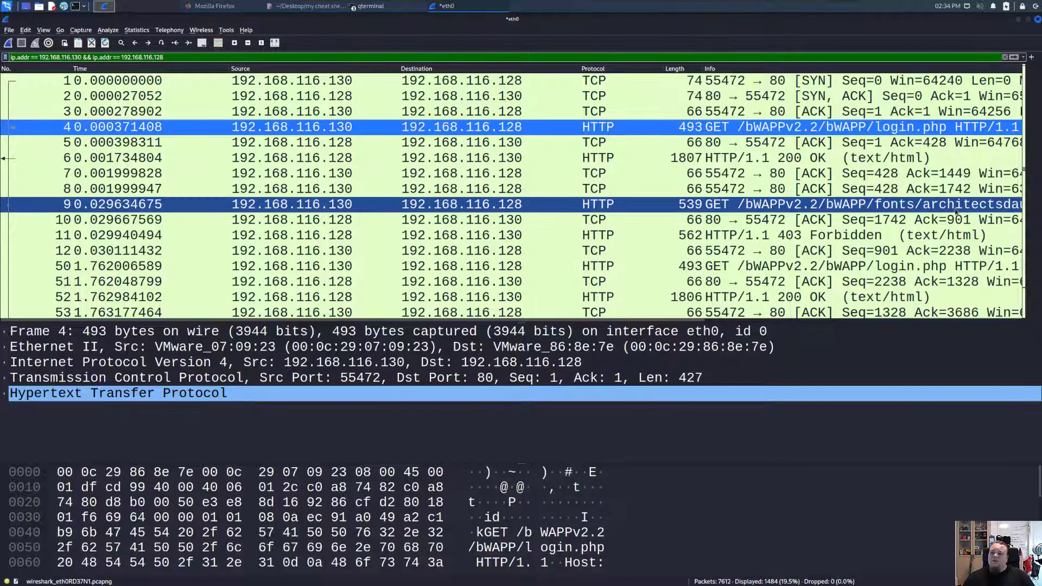
left_click(1024, 173)
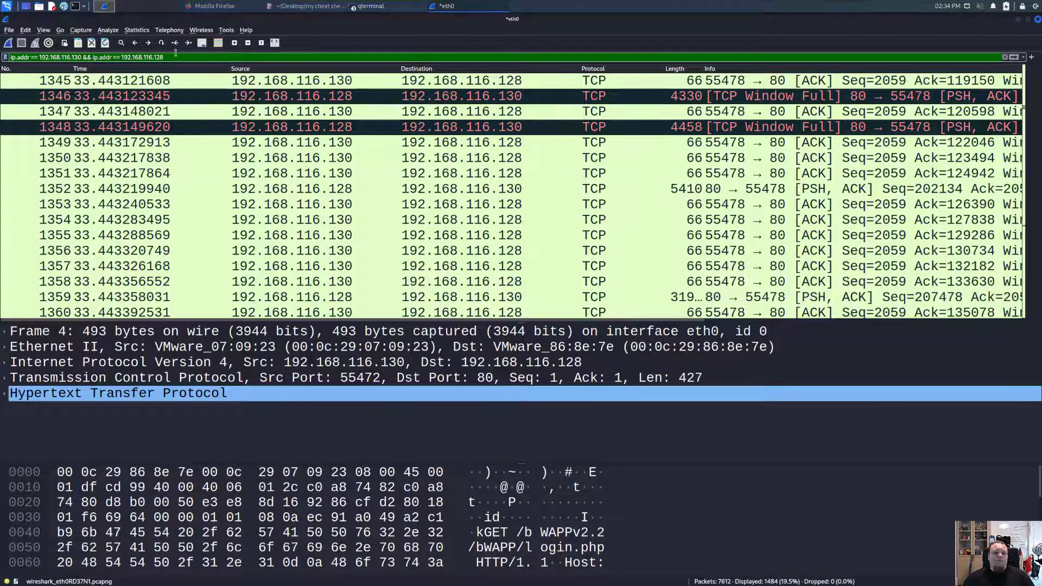
type("&&")
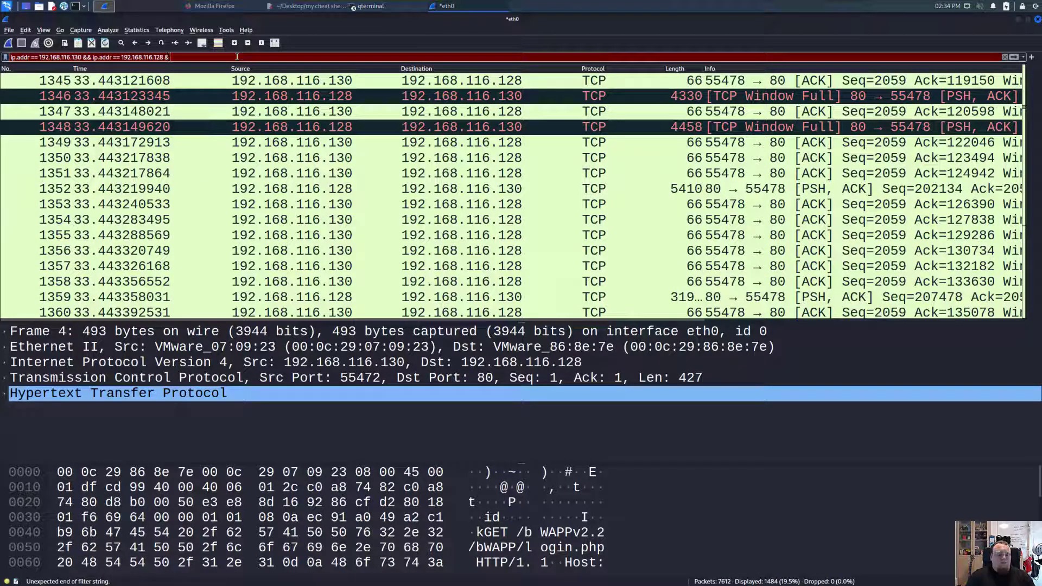
type(" http")
key("Return")
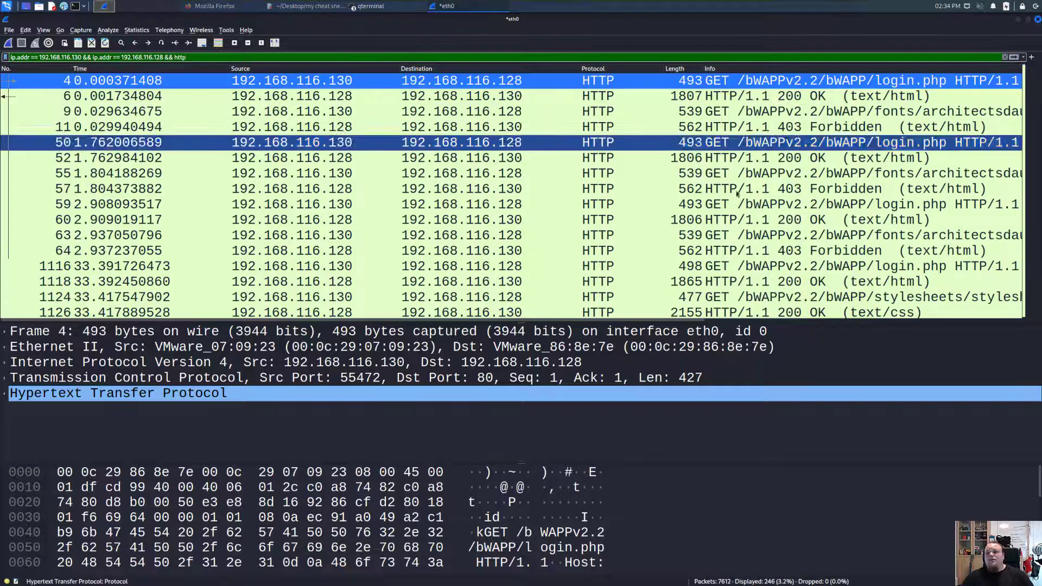
scroll(771, 179, "down", 2)
scroll(706, 158, "up", 2)
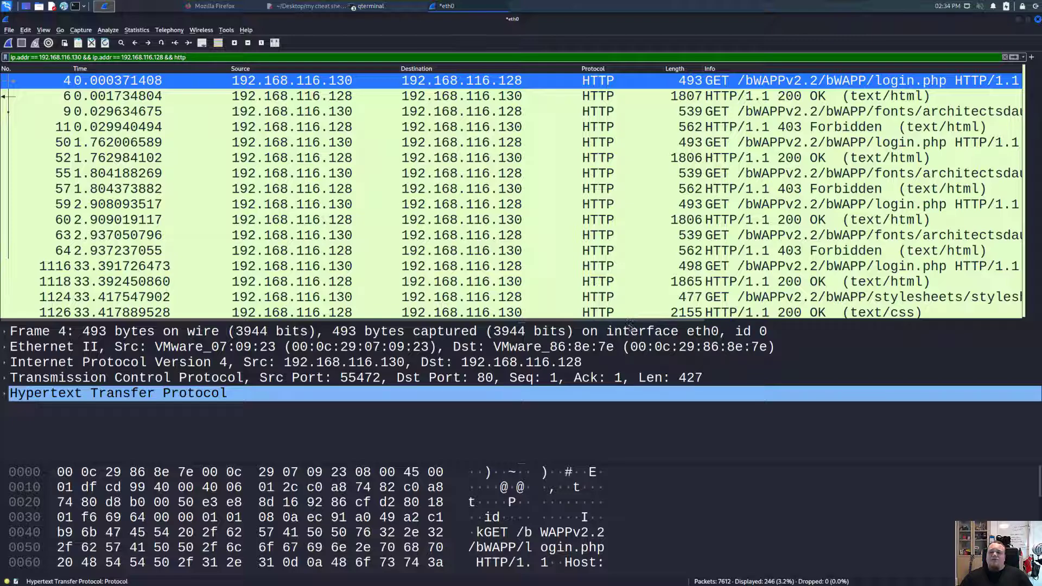
left_click_drag(629, 320, 890, 317)
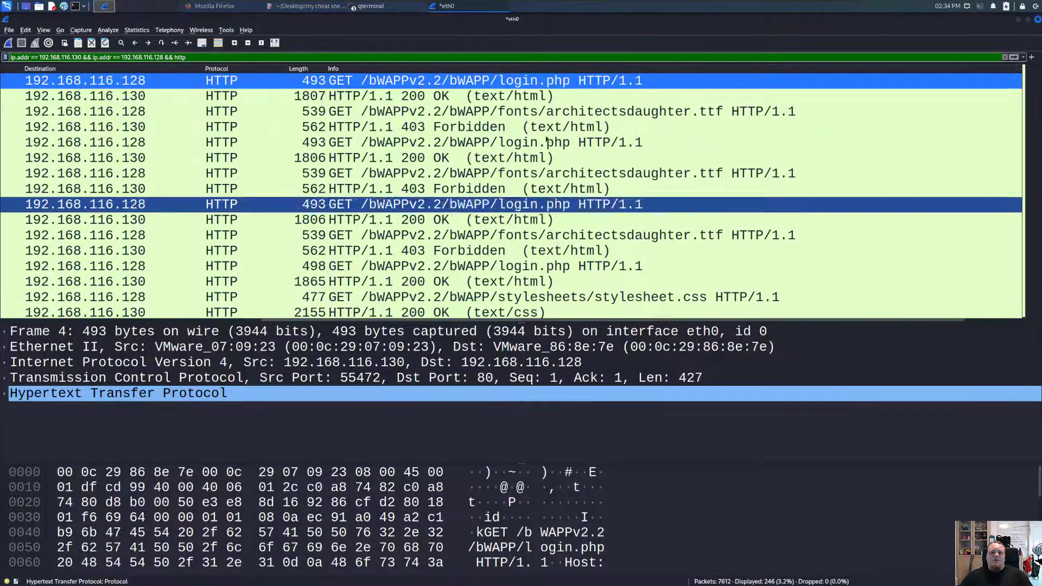
- Inspect the login.php GET requests and the html5.js, owasp.png and zap.png requests
left_click(515, 142)
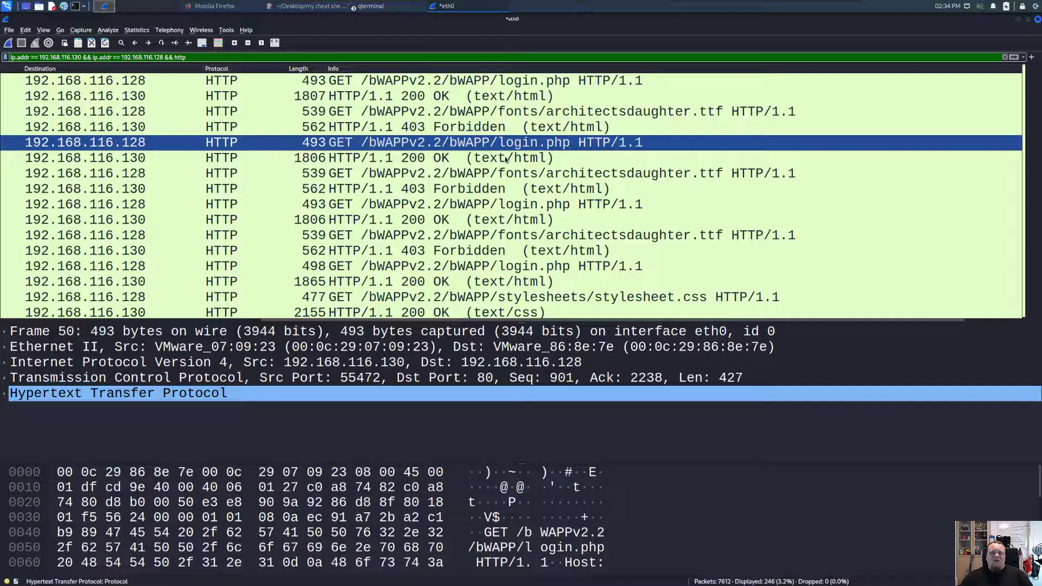
left_click(521, 204)
scroll(525, 205, "down", 3)
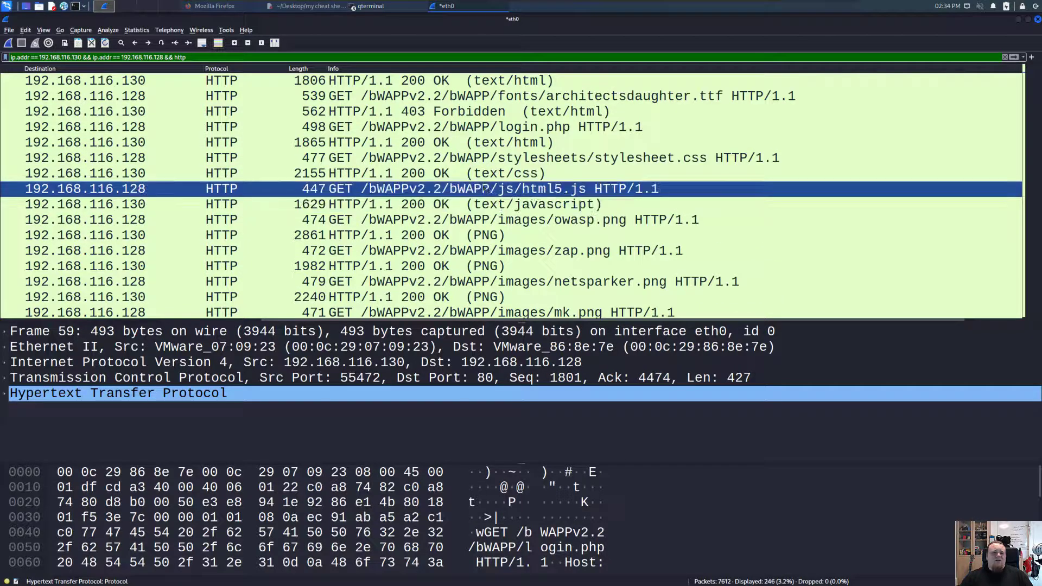
left_click(429, 188)
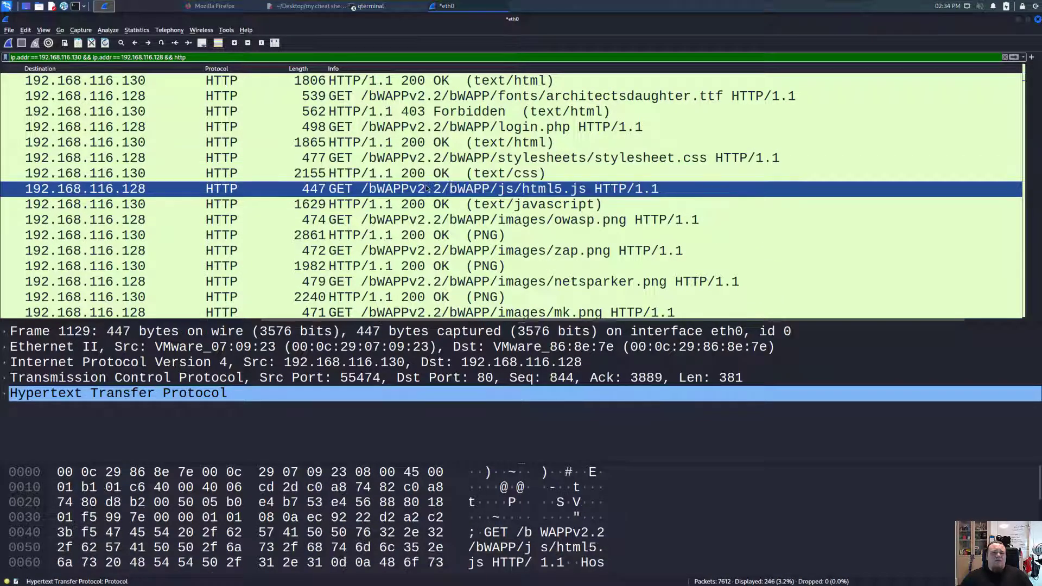
left_click(490, 219)
left_click(490, 251)
scroll(490, 250, "down", 6)
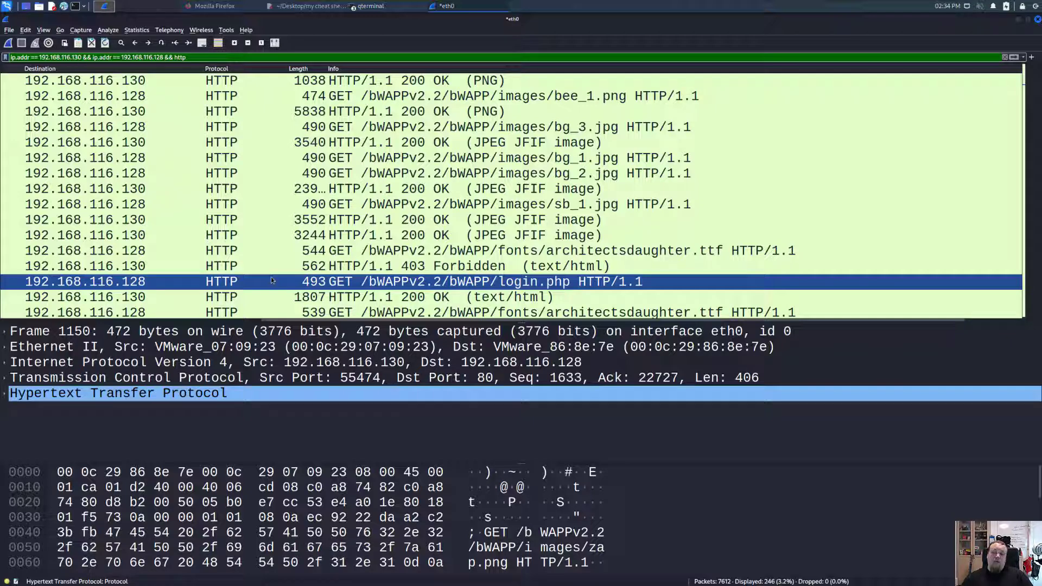
- Inspect the architectsdaughter.ttf font request and a PNG image response
left_click(341, 313)
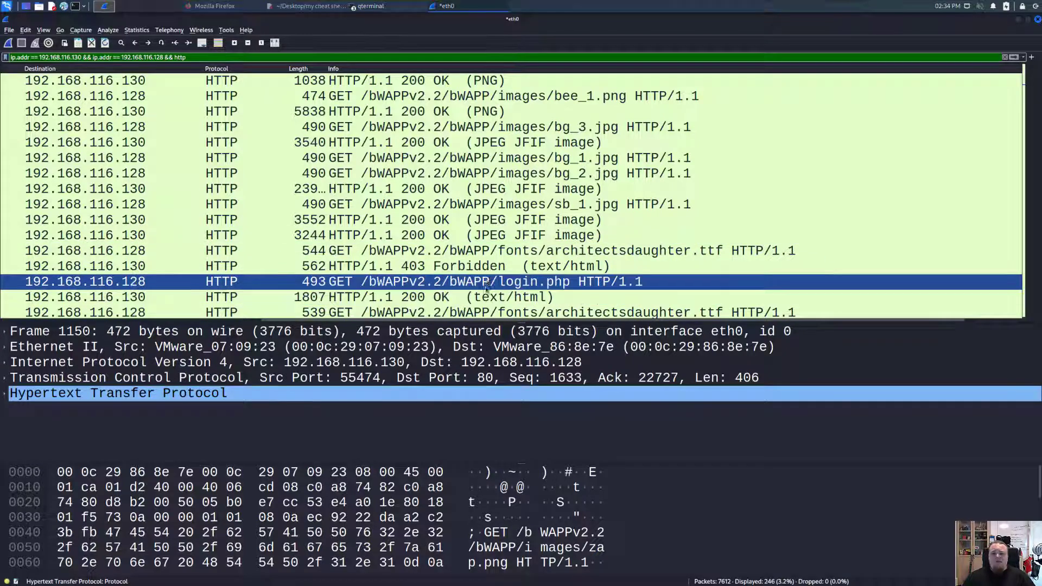
left_click(629, 313)
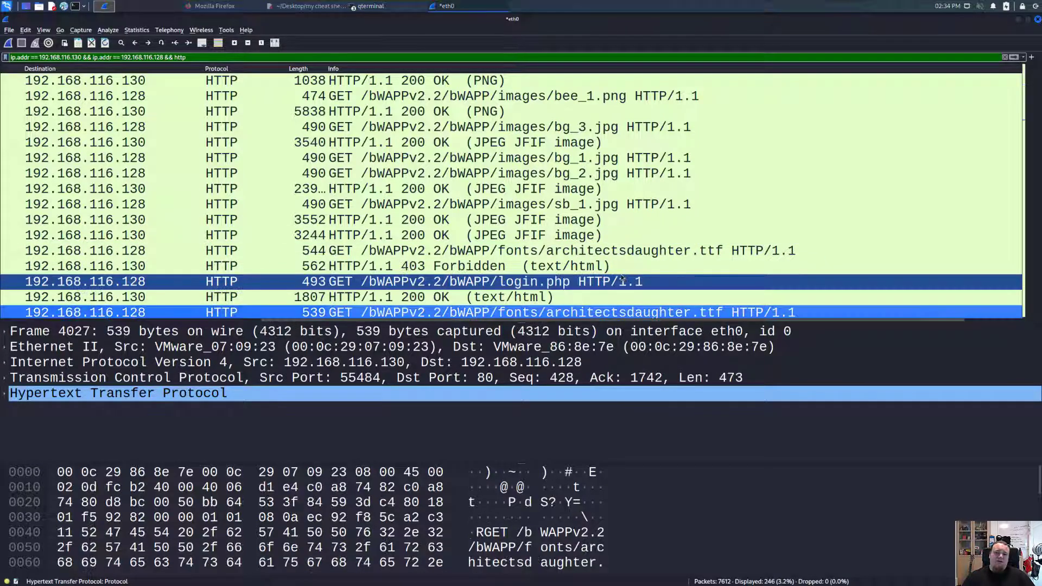
scroll(622, 278, "down", 6)
scroll(475, 247, "up", 3)
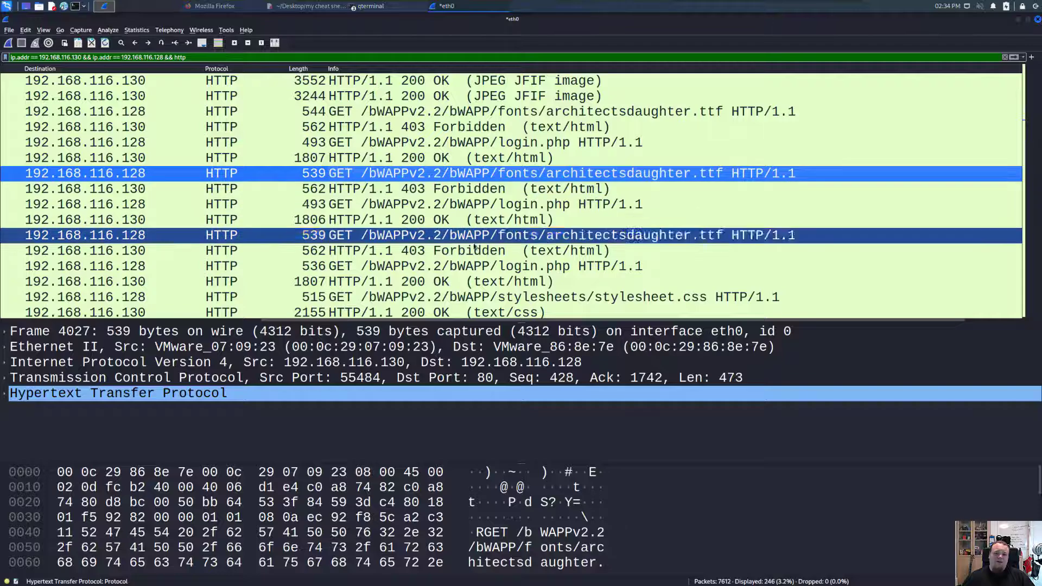
scroll(512, 231, "down", 2)
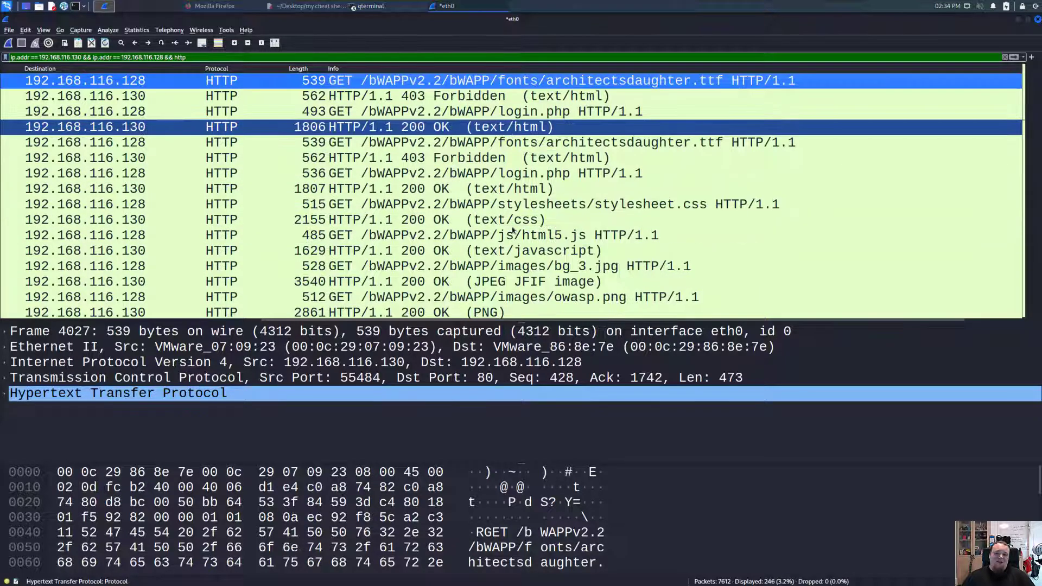
scroll(513, 231, "down", 4)
left_click(549, 224)
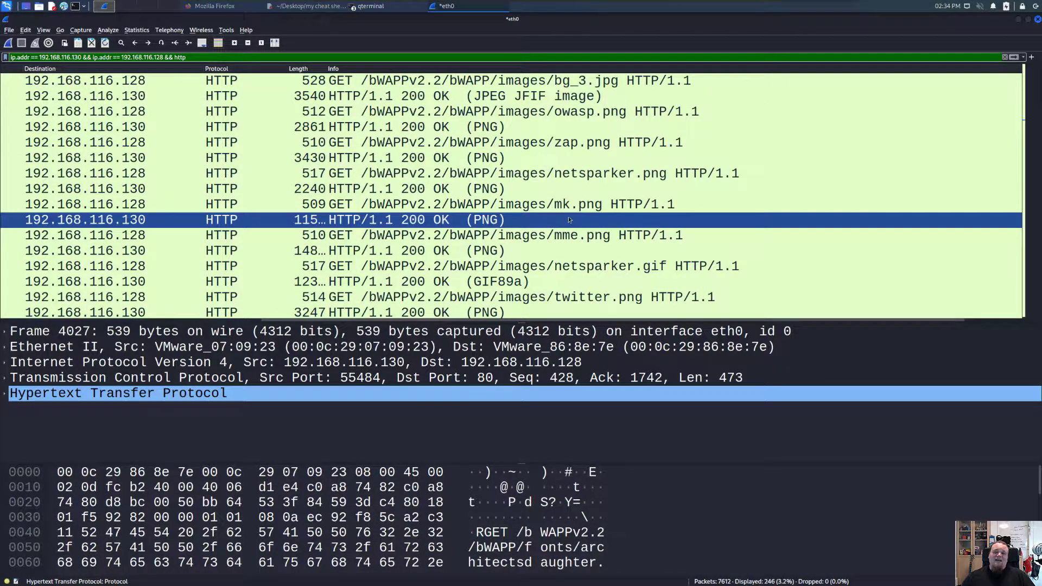
- Inspect a login.php GET, then the POST /bWAPP/login.php requests carrying URL-encoded form data
scroll(597, 181, "down", 7)
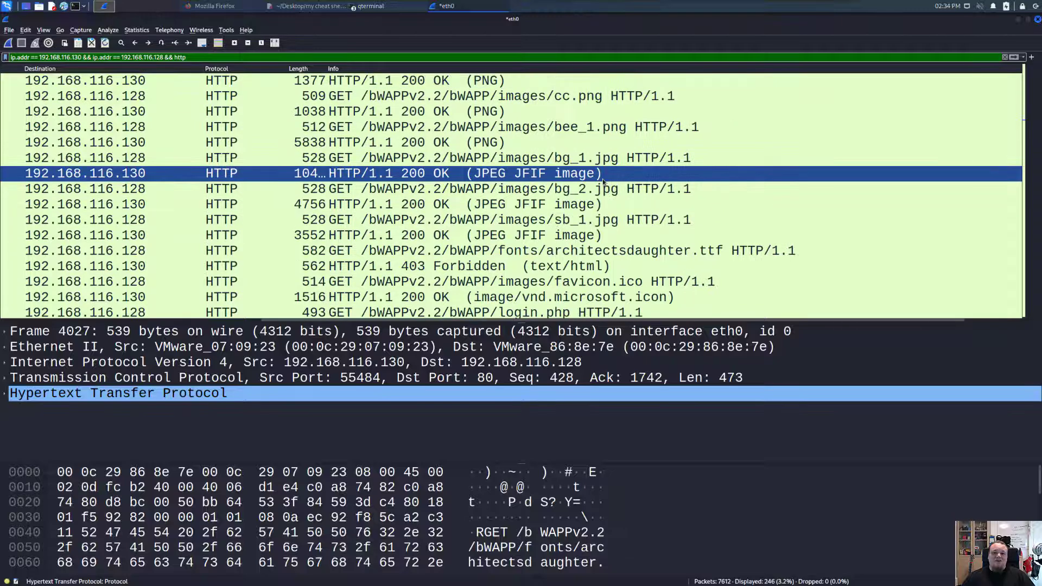
scroll(554, 212, "down", 3)
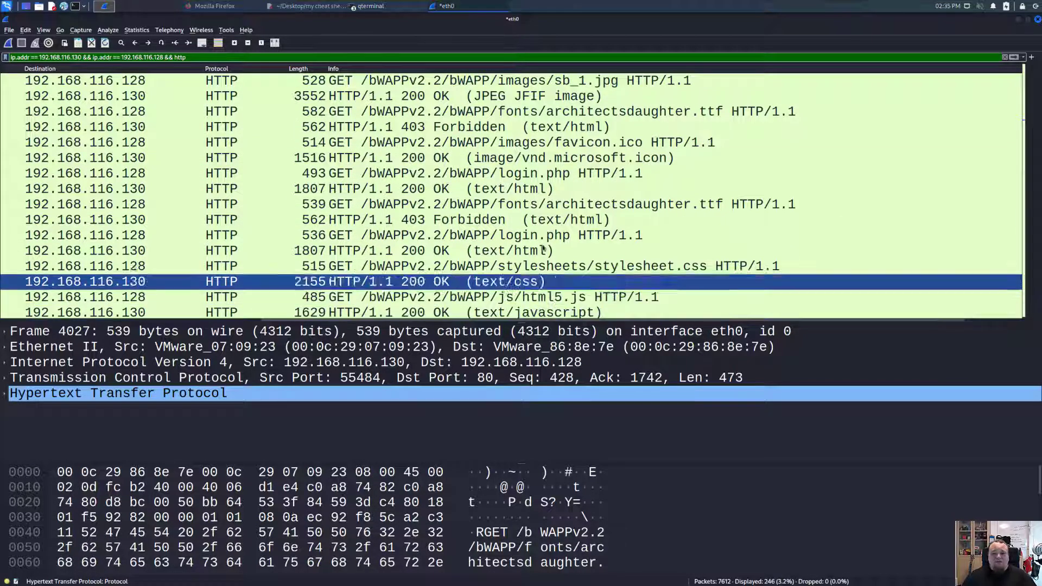
left_click(494, 239)
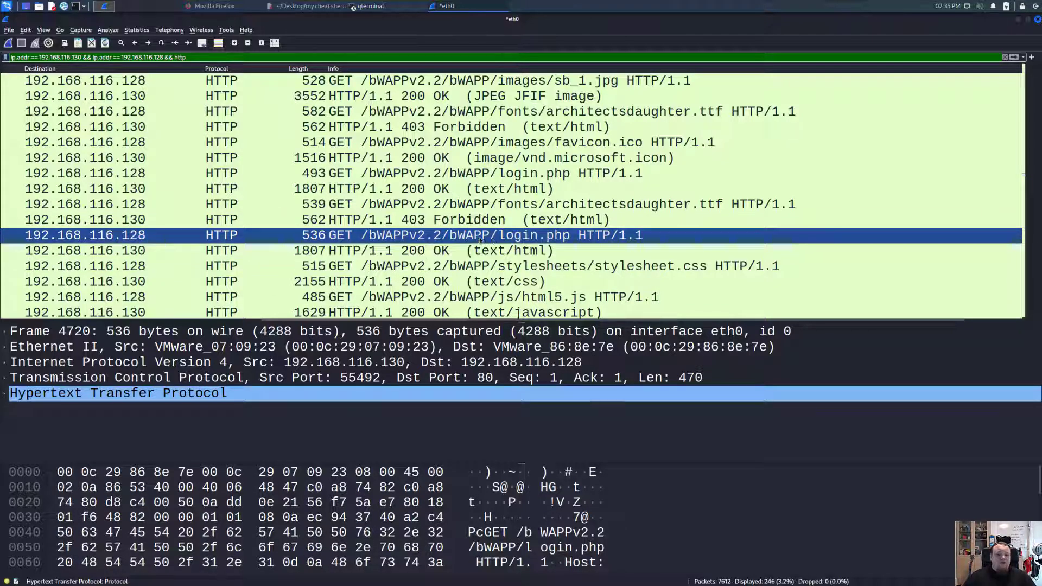
scroll(509, 233, "down", 4)
scroll(509, 233, "down", 11)
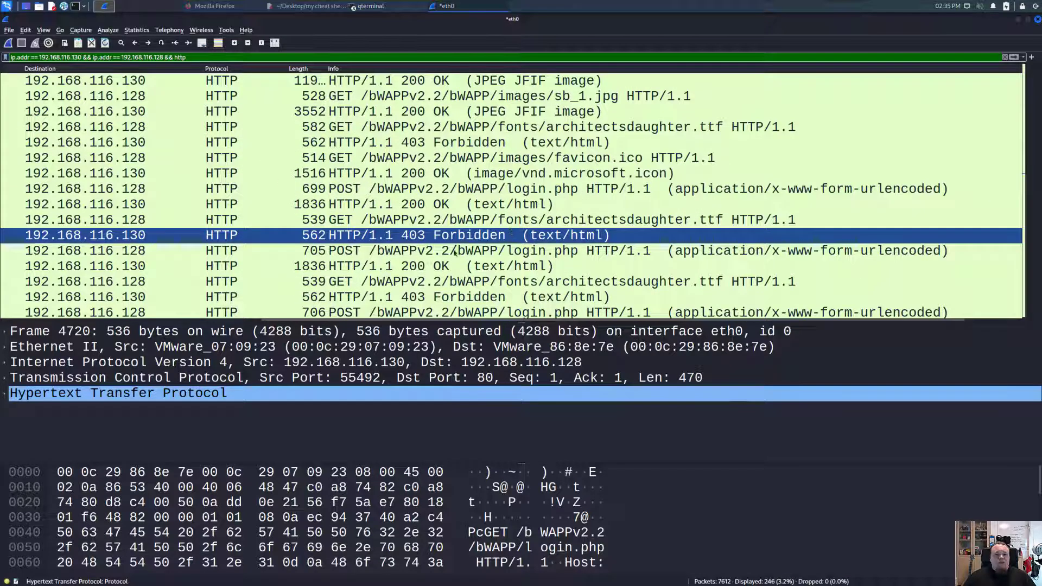
left_click(455, 313)
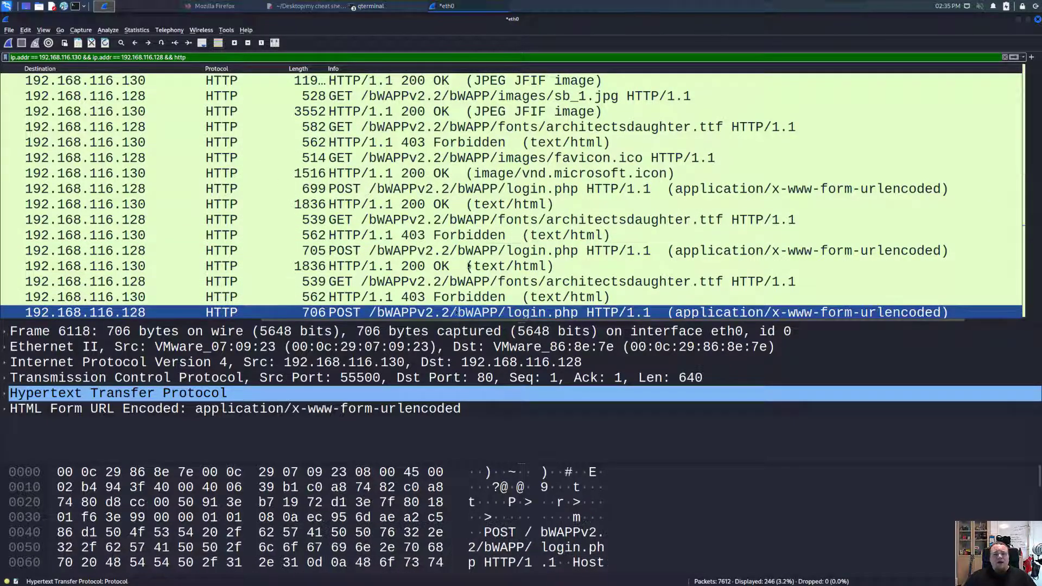
left_click(390, 250)
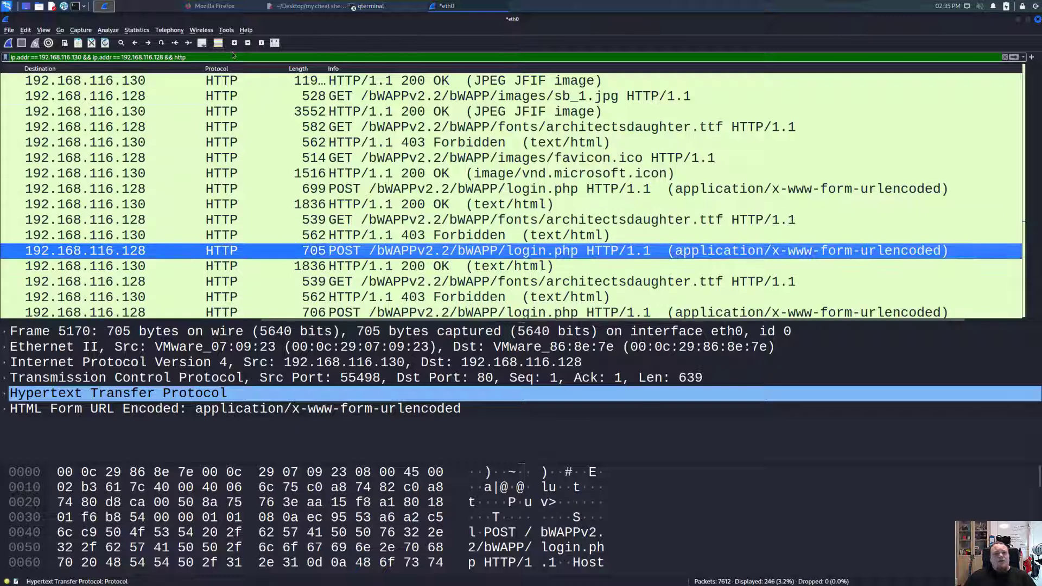
- Extend the display filter with '&& http.request.method == POST', leaving 6 of 7612 packets
left_click(278, 54)
type("&& http.")
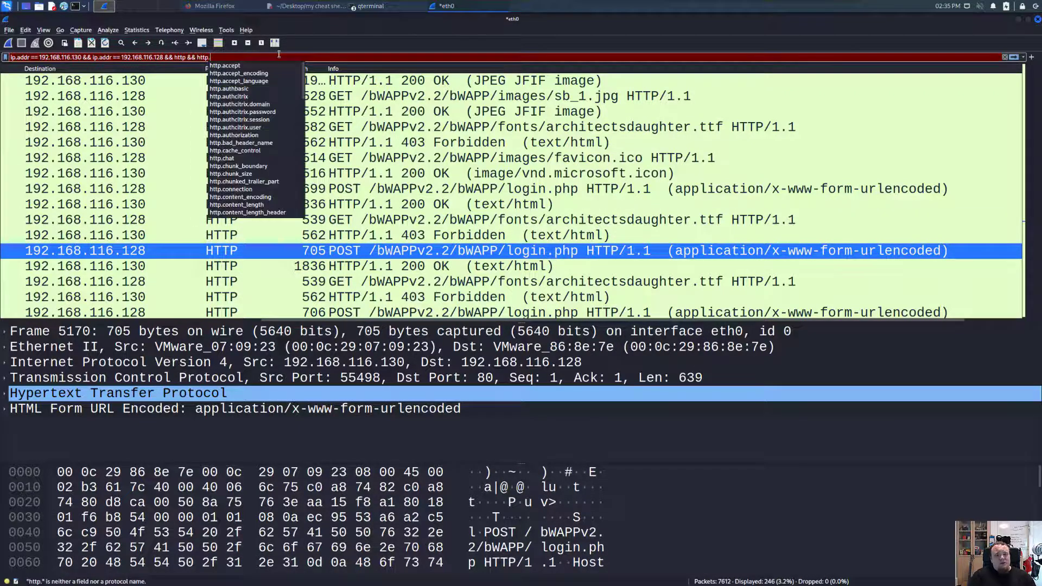
type("re")
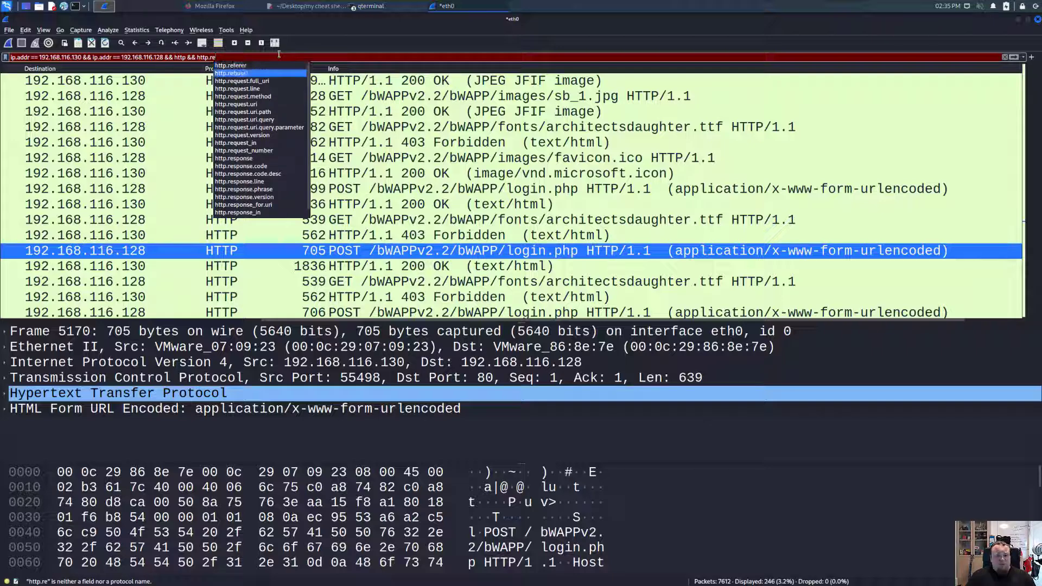
type(".")
key("BackSpace")
type("quest.")
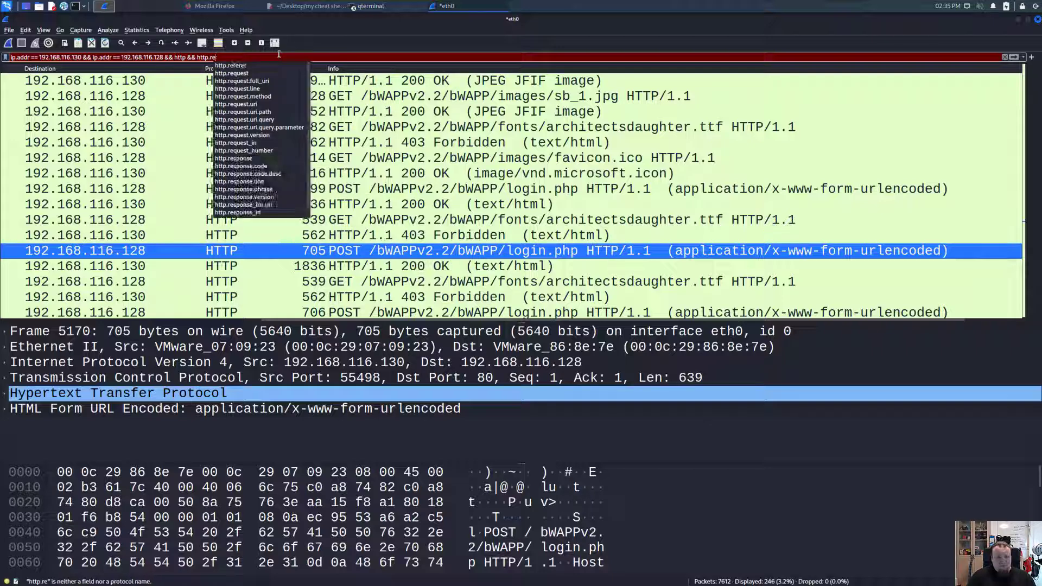
key("BackSpace")
key("BackSpace")
key("BackSpace")
key("BackSpace")
key("BackSpace")
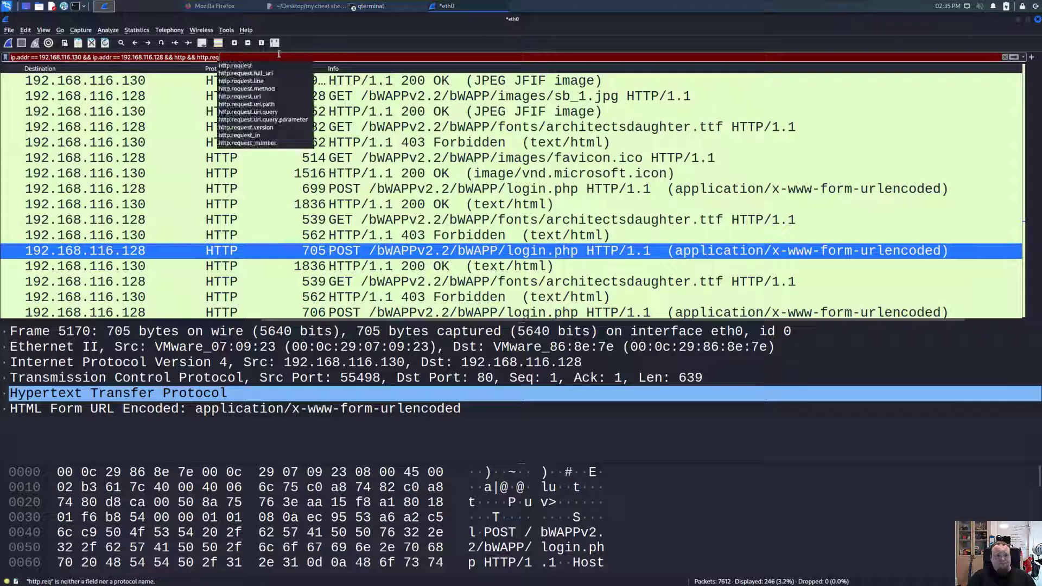
type("uqest")
key("BackSpace")
key("BackSpace")
key("BackSpace")
key("BackSpace")
type("es.")
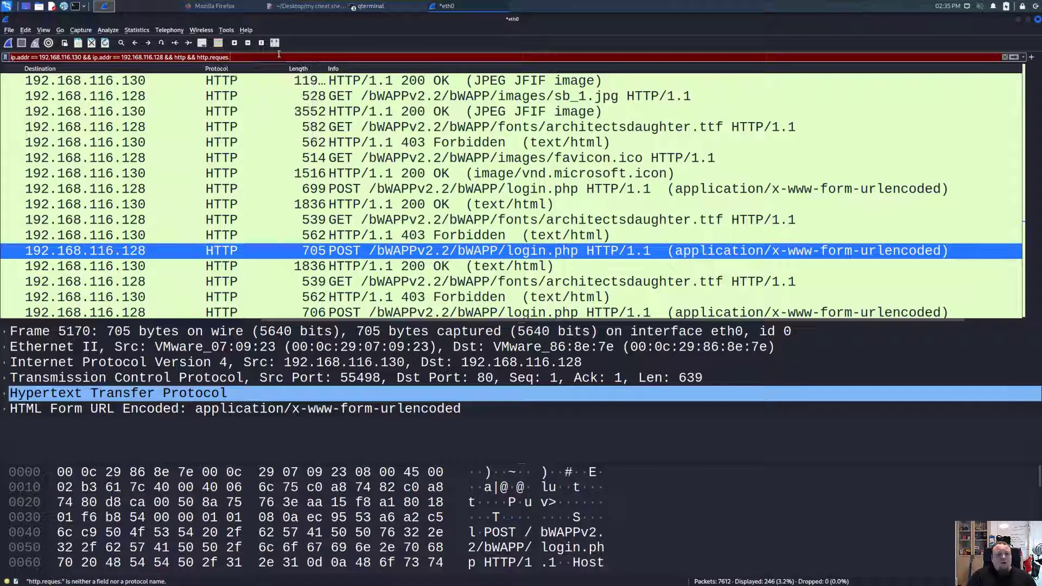
key("BackSpace")
type("t.")
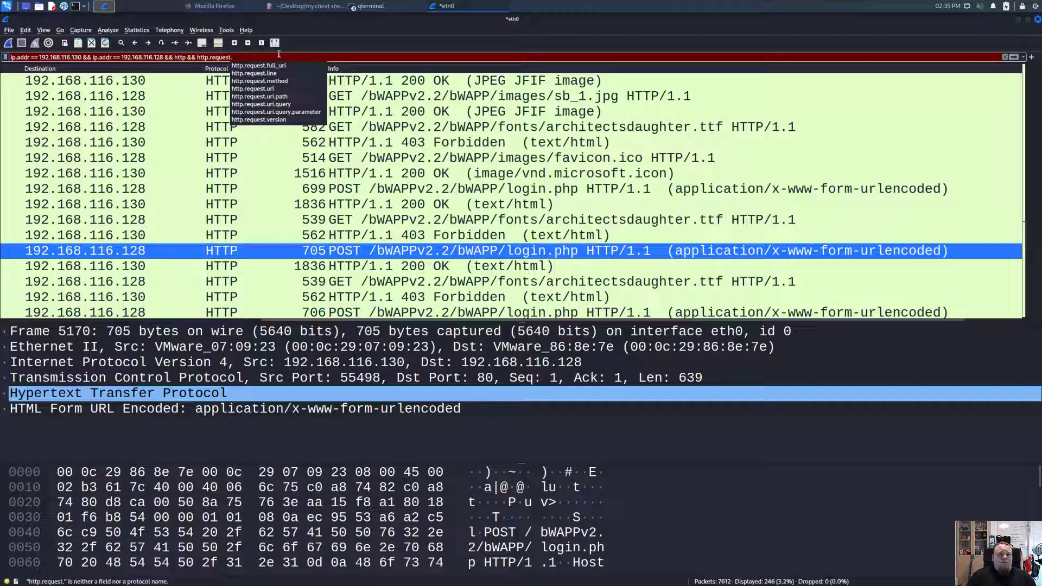
key("Down")
key("Down")
key("Down")
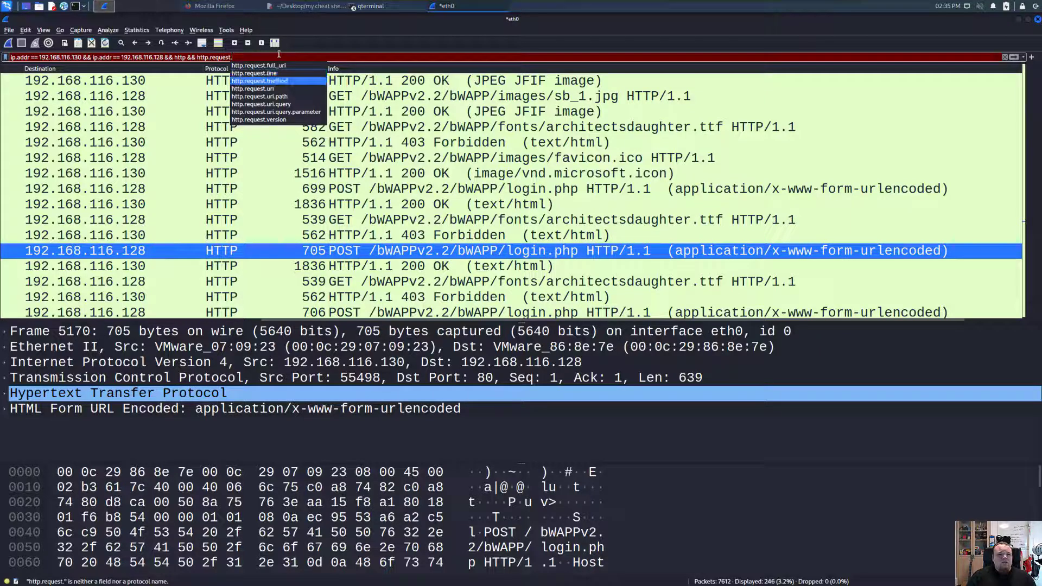
key("Return")
type(".")
key("BackSpace")
type("== POST")
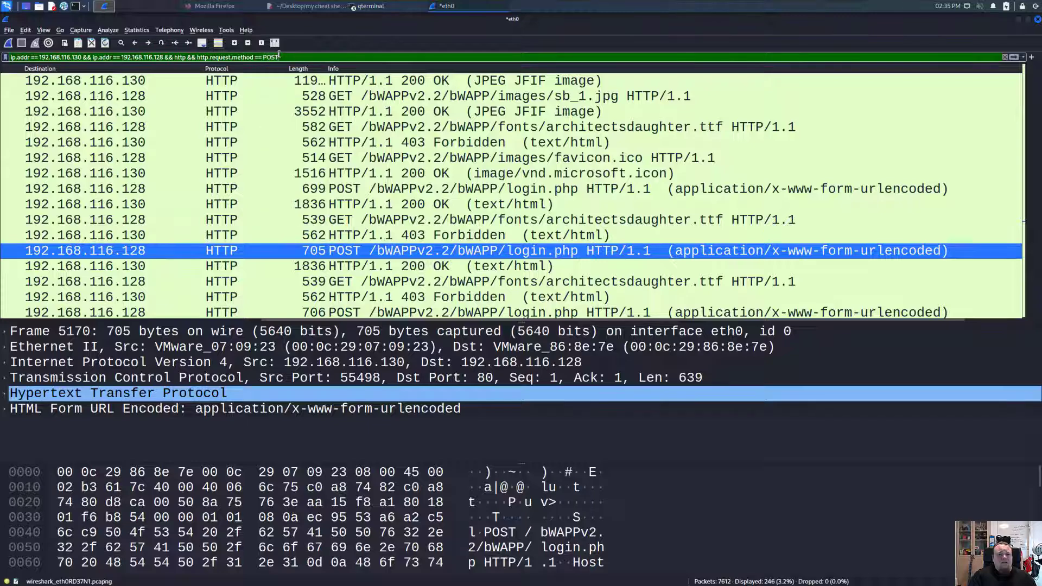
key("Return")
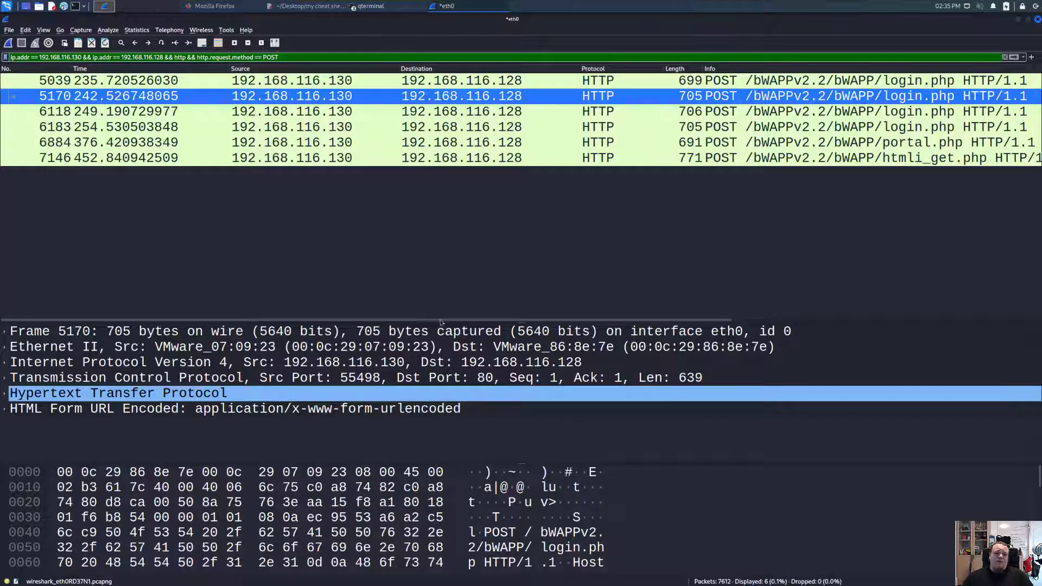
left_click_drag(439, 320, 839, 321)
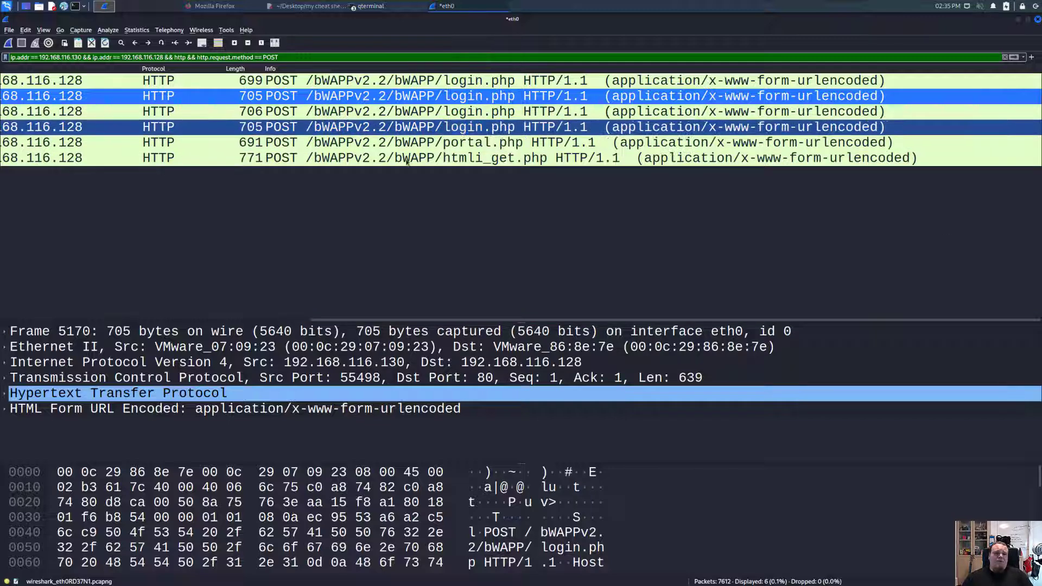
- Expand HTML Form URL Encoded and read each login.php POST's login and password values
left_click(452, 83)
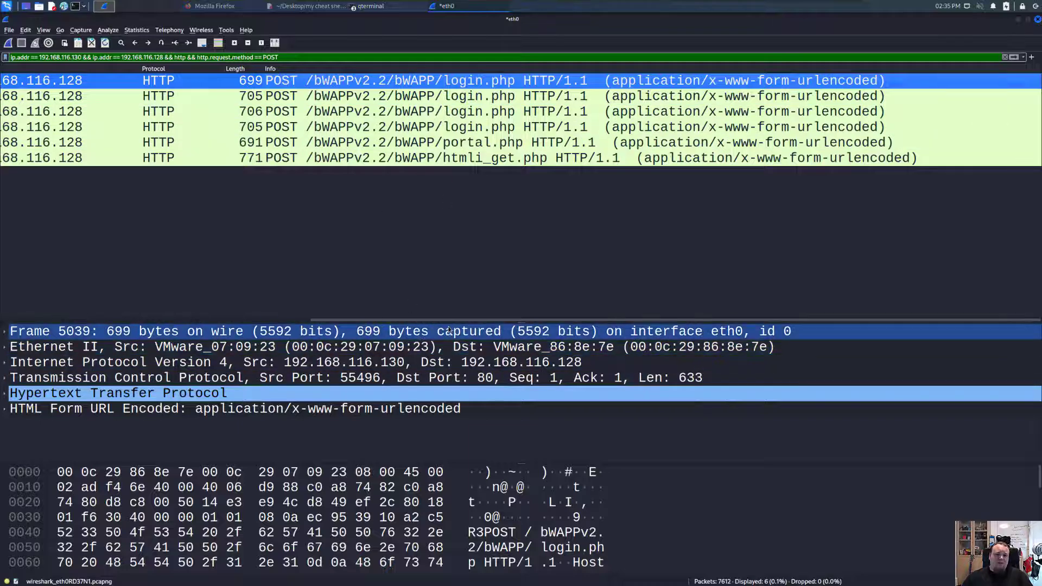
left_click_drag(465, 323, 464, 170)
double_click(76, 256)
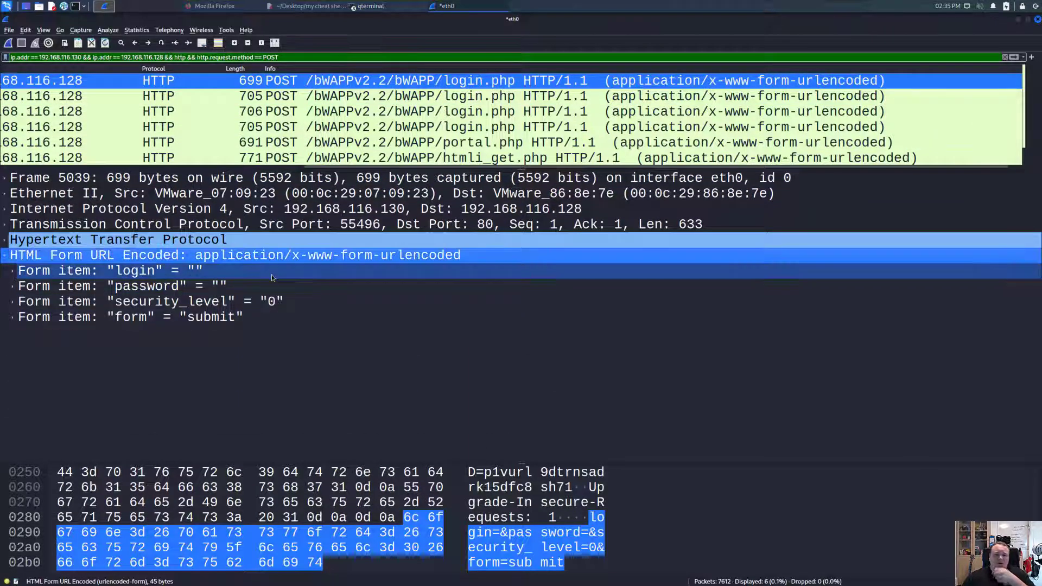
left_click(350, 98)
left_click(361, 111)
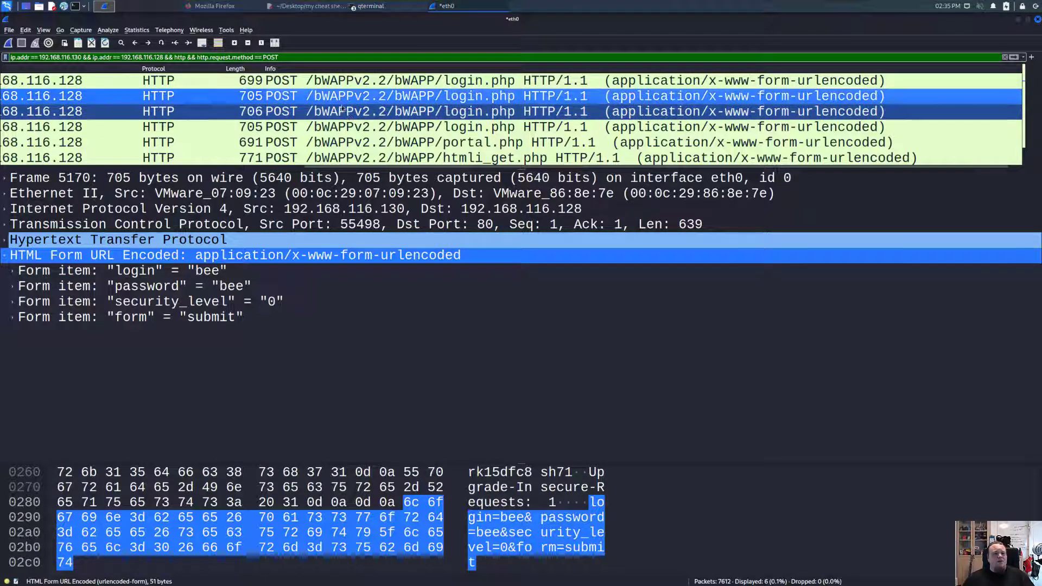
left_click(366, 127)
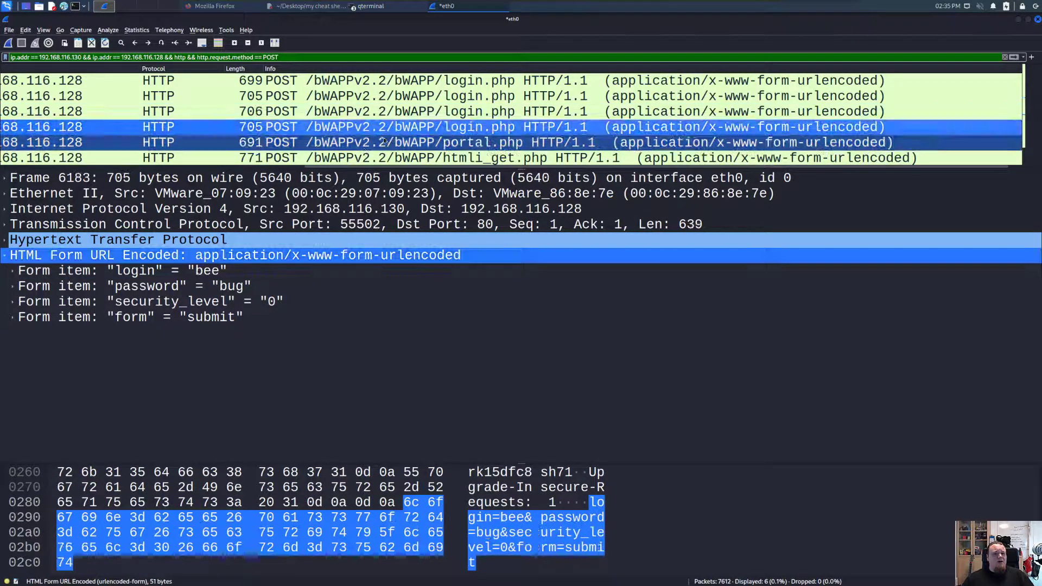
- Check the portal.php (bug=2) and htmli_get.php (bug=6) form data, then revisit the login POSTs
left_click(372, 143)
scroll(372, 154, "down", 1)
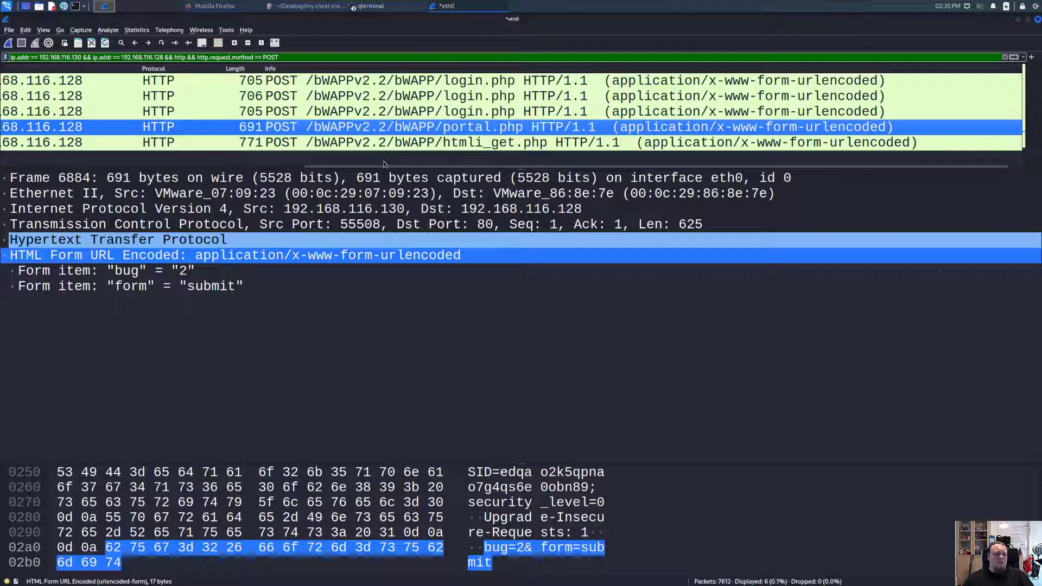
left_click(397, 146)
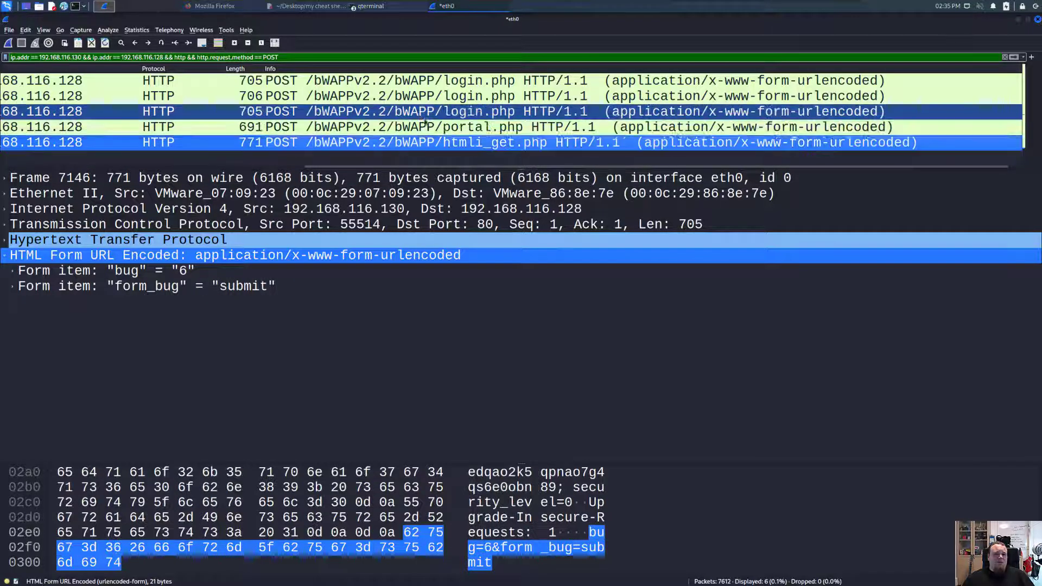
left_click(431, 110)
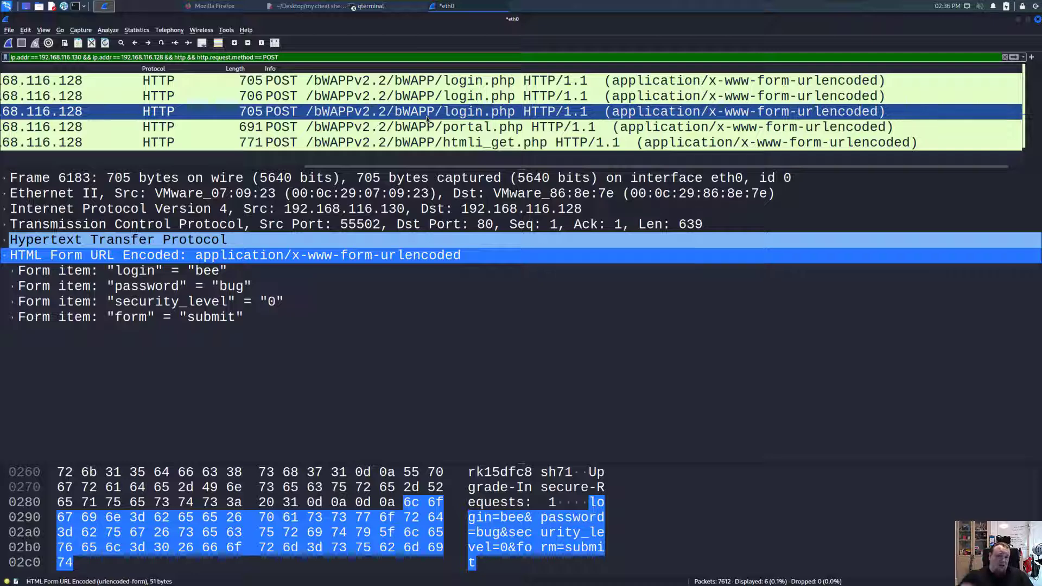
left_click(434, 96)
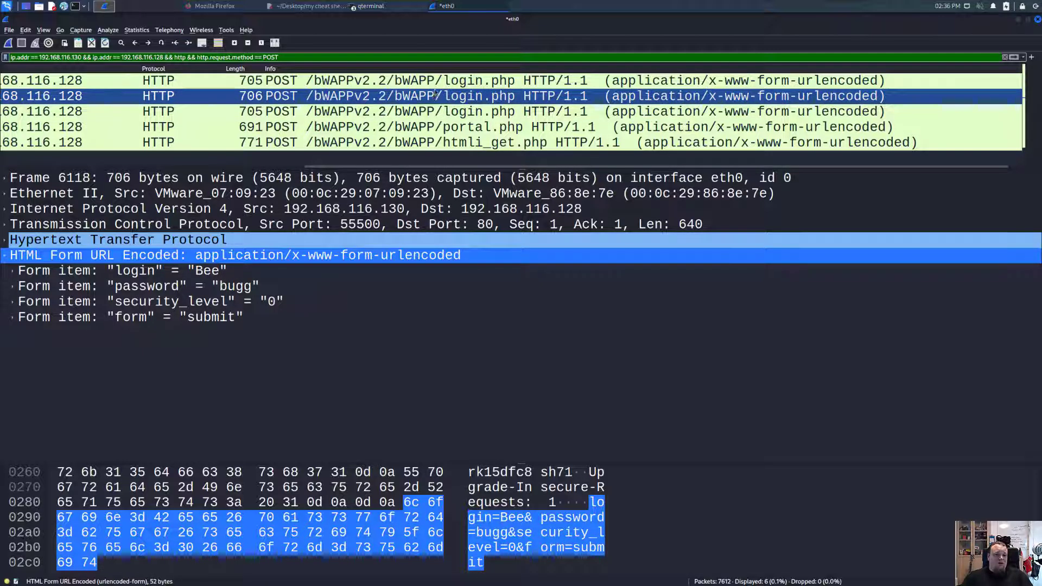
left_click(434, 81)
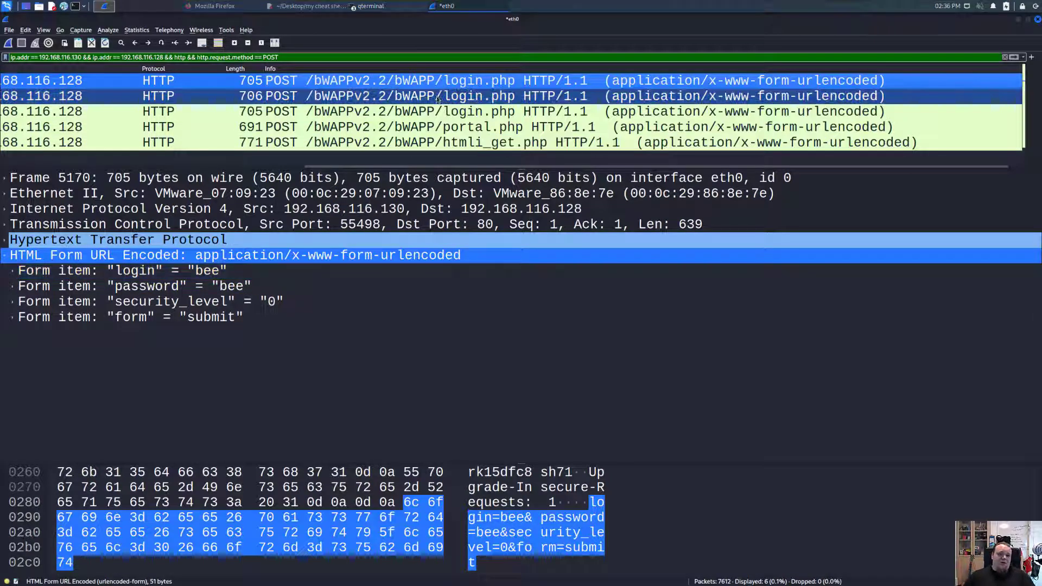
- Step to the next login POSTs and highlight the login and password form items
key("ctrl+Down")
left_click(216, 271)
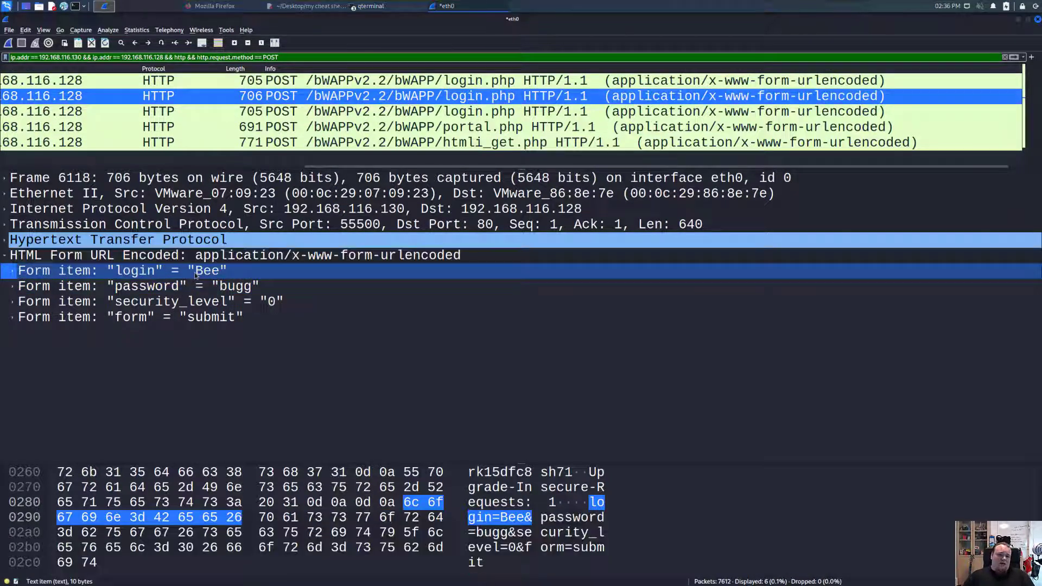
left_click(238, 290)
key("ctrl+Down")
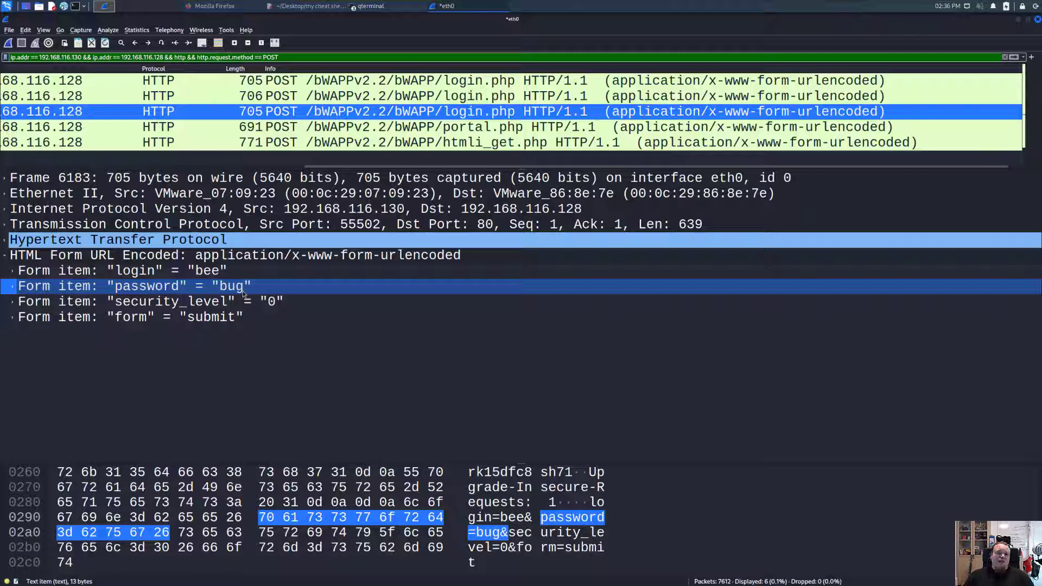
- Change the filter's method from POST to GET, showing 117 of 7612 packets
double_click(272, 58)
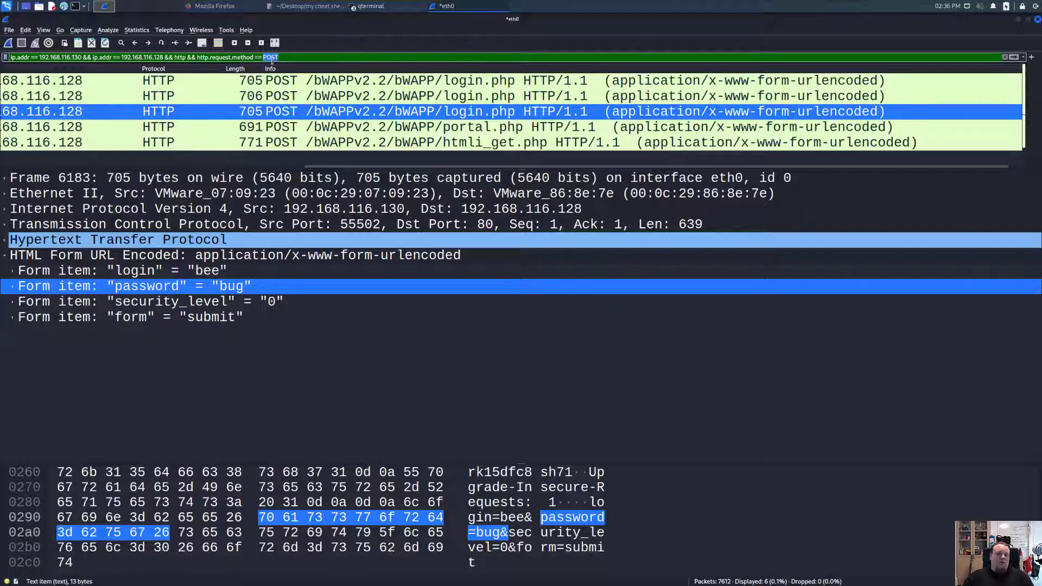
type("GET")
key("Return")
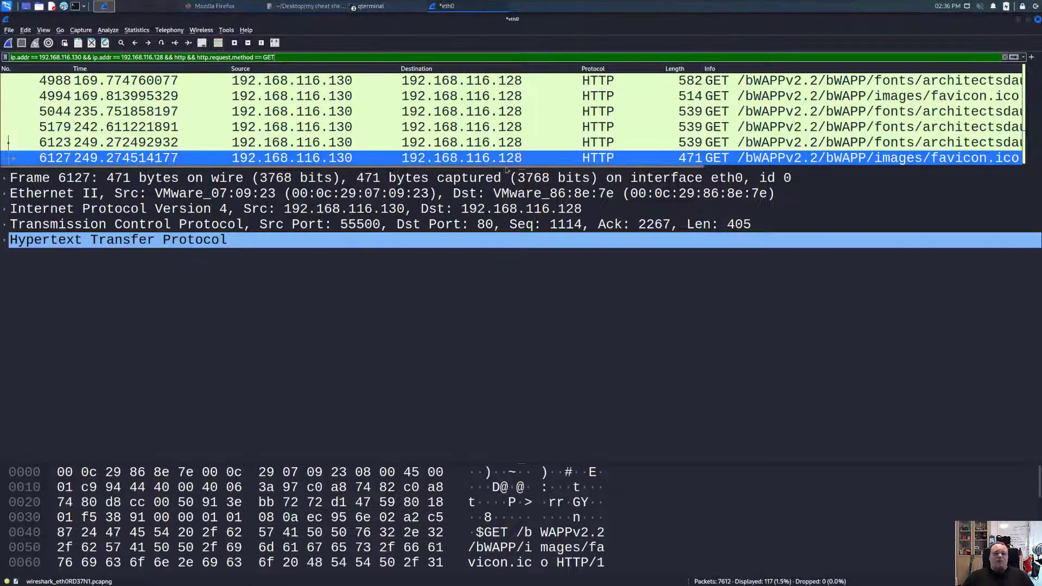
- Enlarge the packet list and select frame 6910, the 575-byte htmli_get.php GET request
left_click_drag(506, 170, 536, 429)
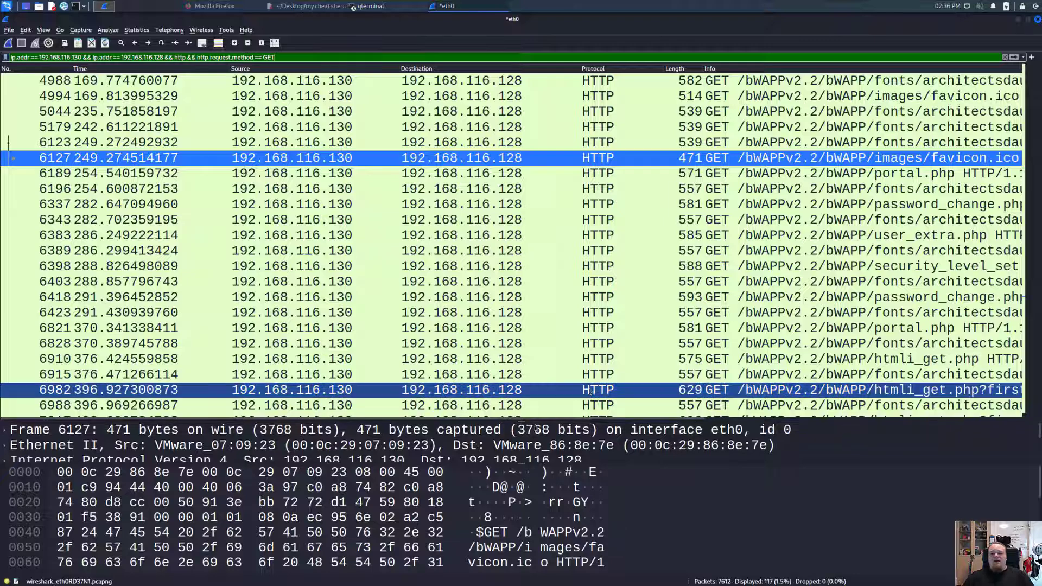
scroll(816, 402, "right", 10)
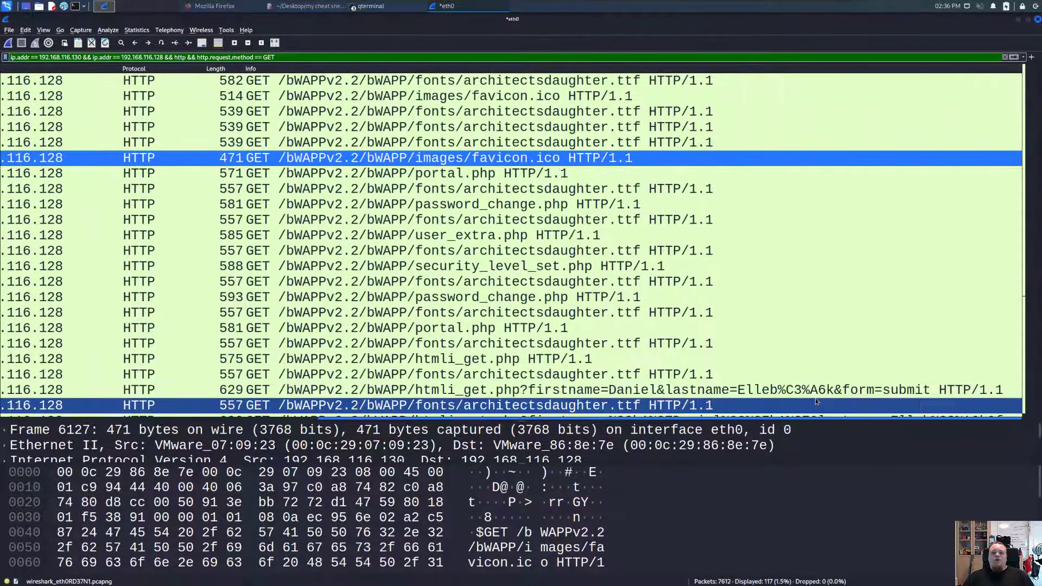
scroll(815, 393, "left", 5)
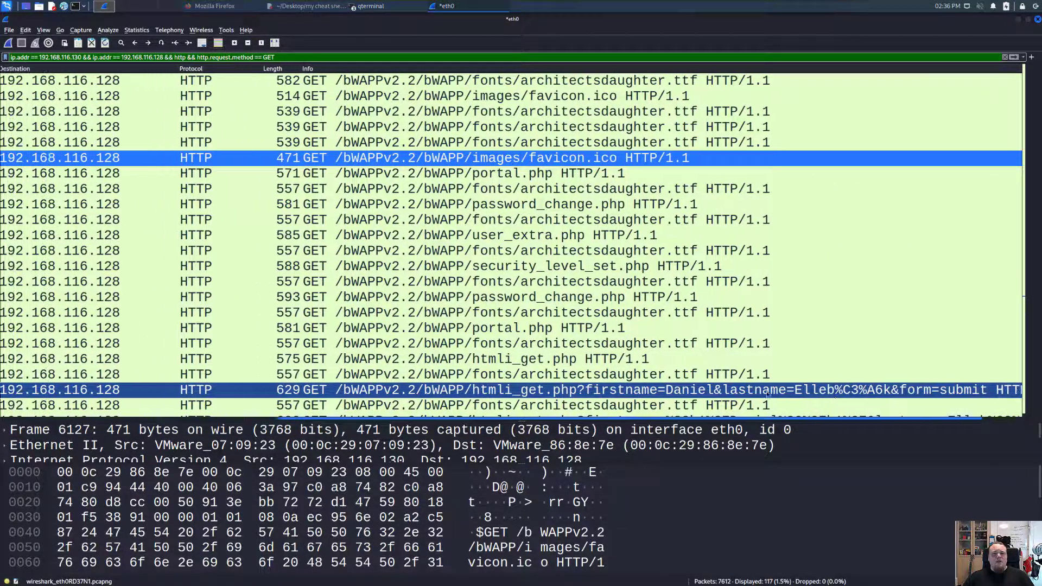
scroll(658, 306, "left", 1)
scroll(658, 306, "down", 3)
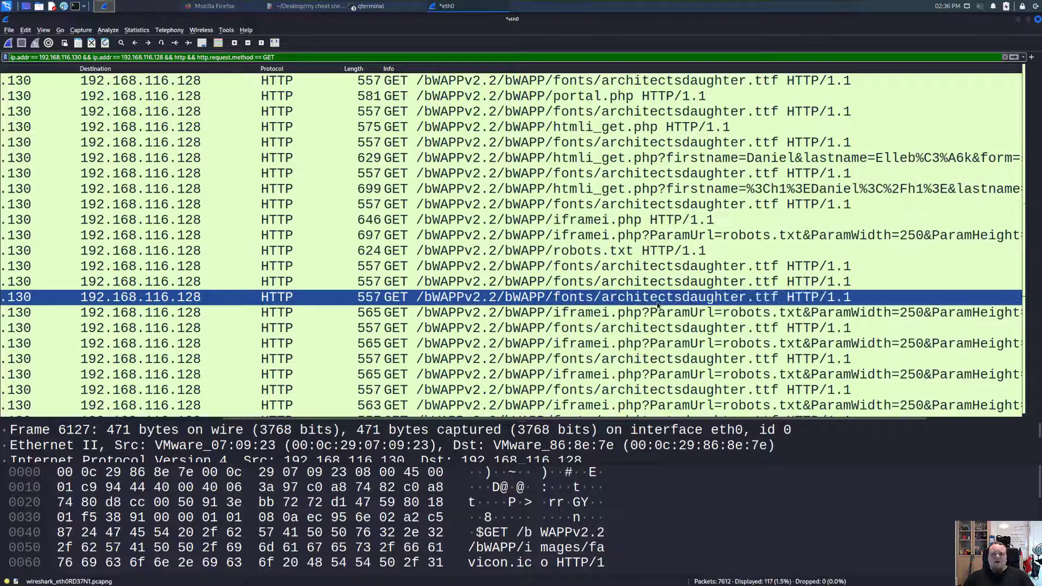
scroll(658, 306, "up", 4)
scroll(658, 306, "up", 7)
scroll(597, 217, "down", 4)
scroll(591, 206, "up", 5)
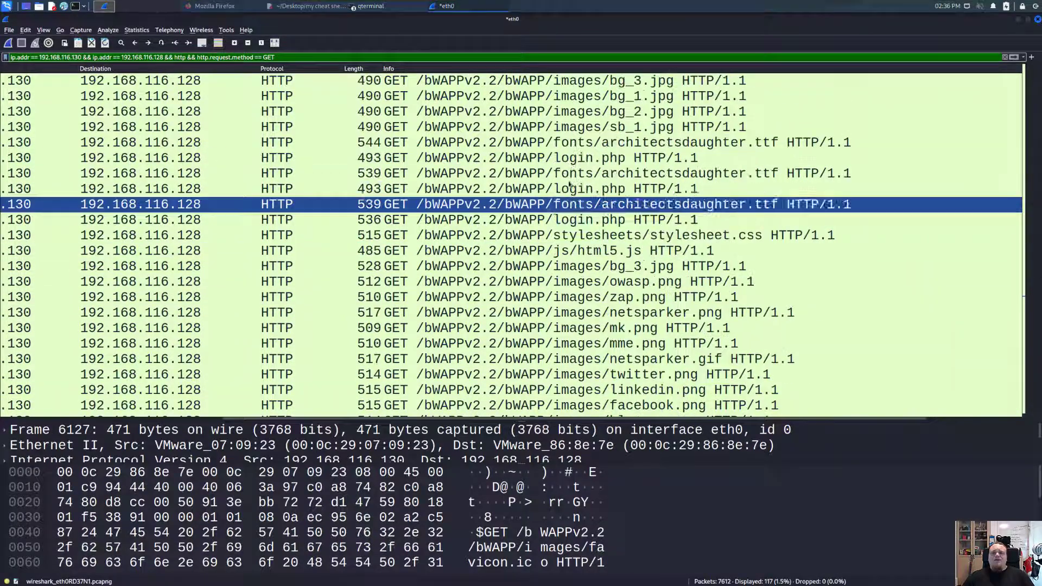
scroll(580, 143, "down", 6)
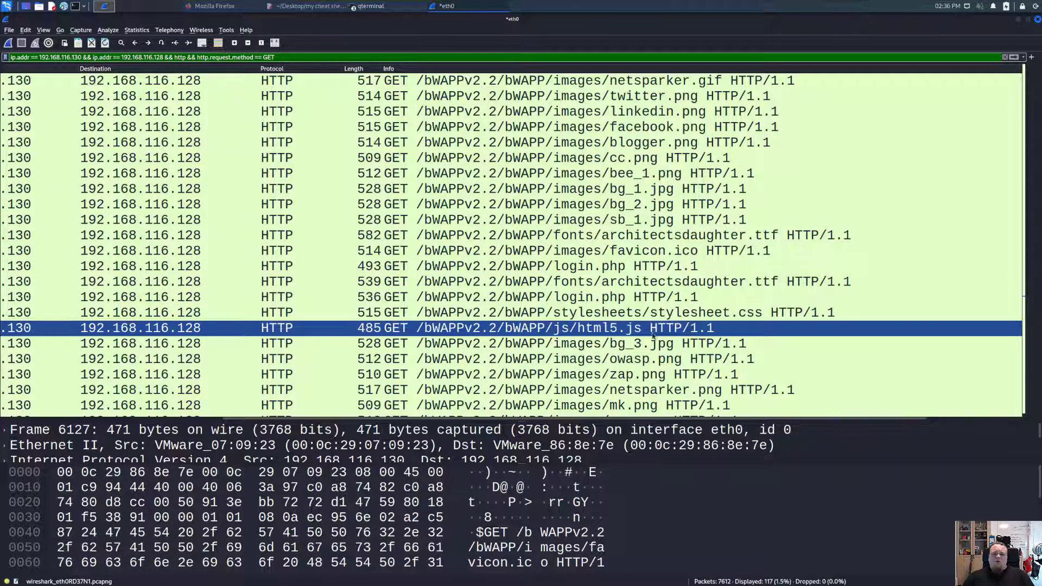
scroll(622, 355, "down", 10)
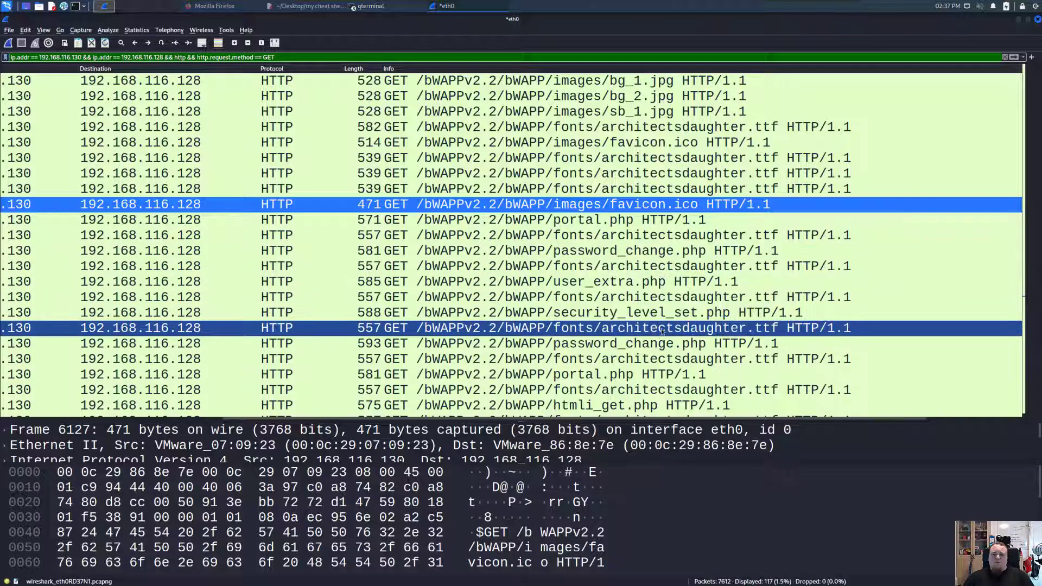
scroll(651, 361, "down", 2)
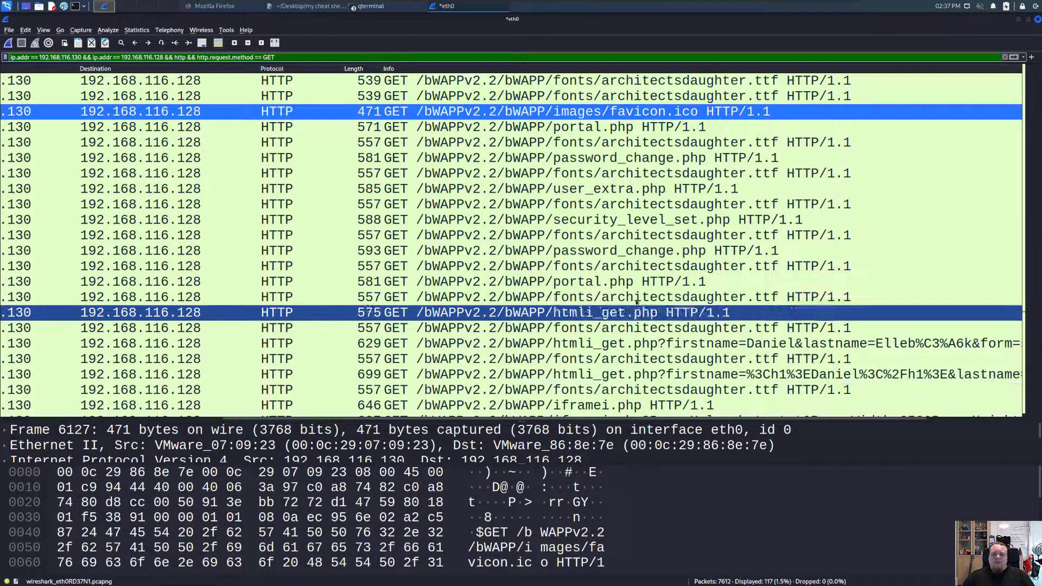
left_click(617, 315)
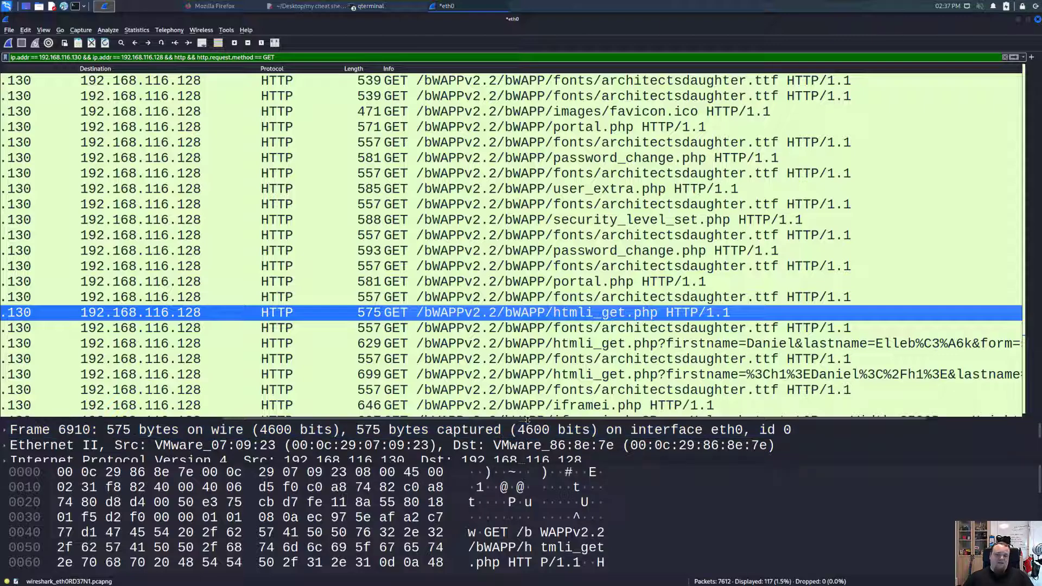
- Expand the HTTP details of frame 6910 and view its full request URI
left_click_drag(409, 420, 323, 219)
left_click(5, 294)
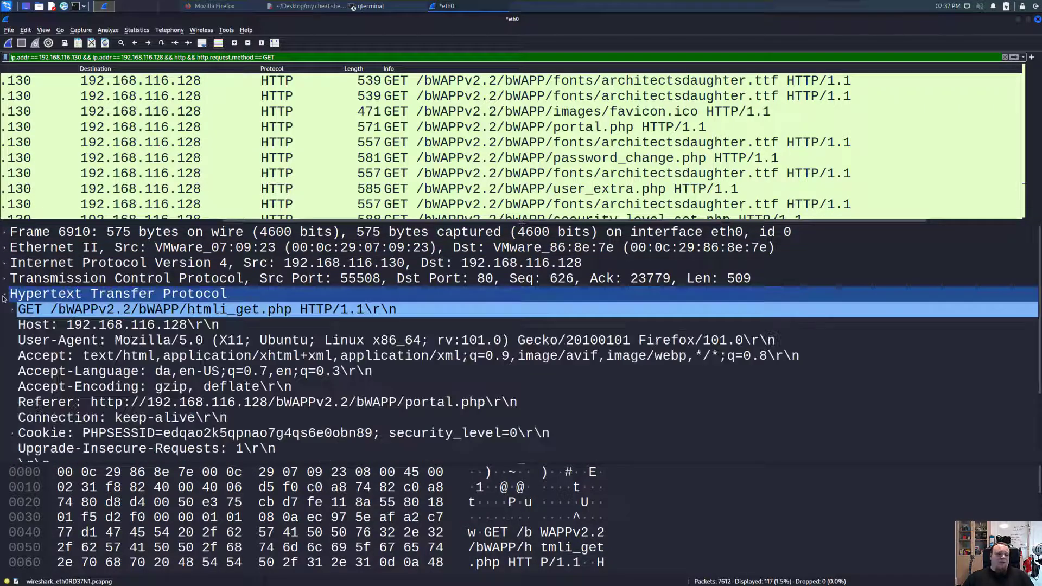
scroll(345, 380, "down", 2)
left_click(345, 386)
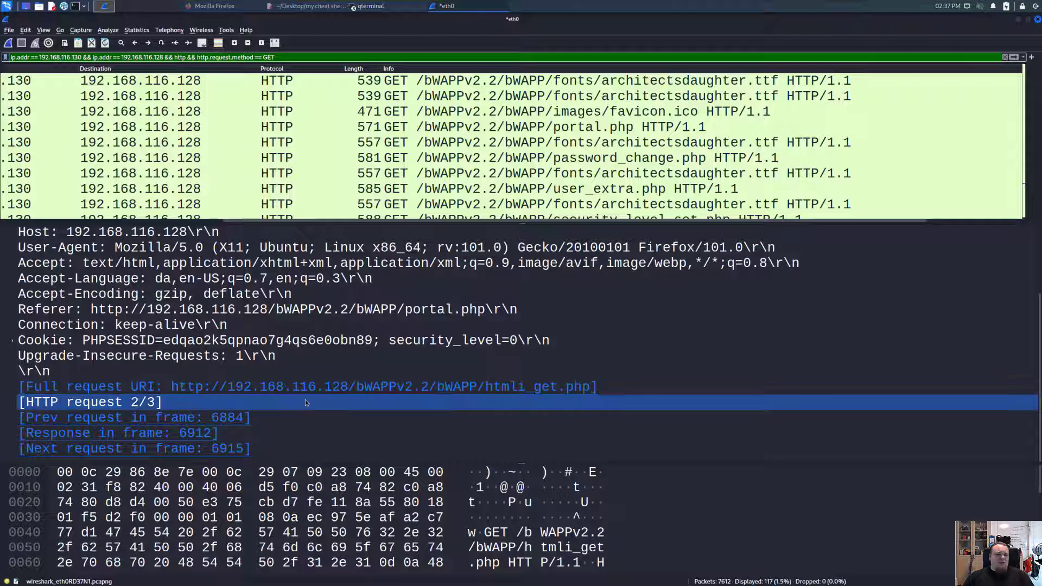
scroll(318, 394, "up", 2)
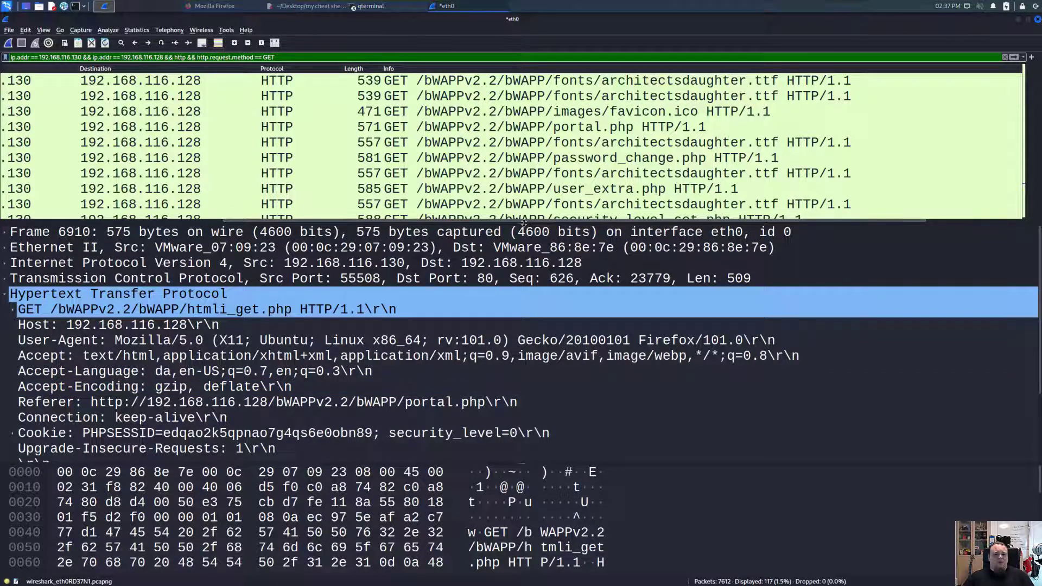
- Select the 629-byte htmli_get.php?firstname request (frame 6982) and highlight its GET line
left_click_drag(524, 222, 523, 410)
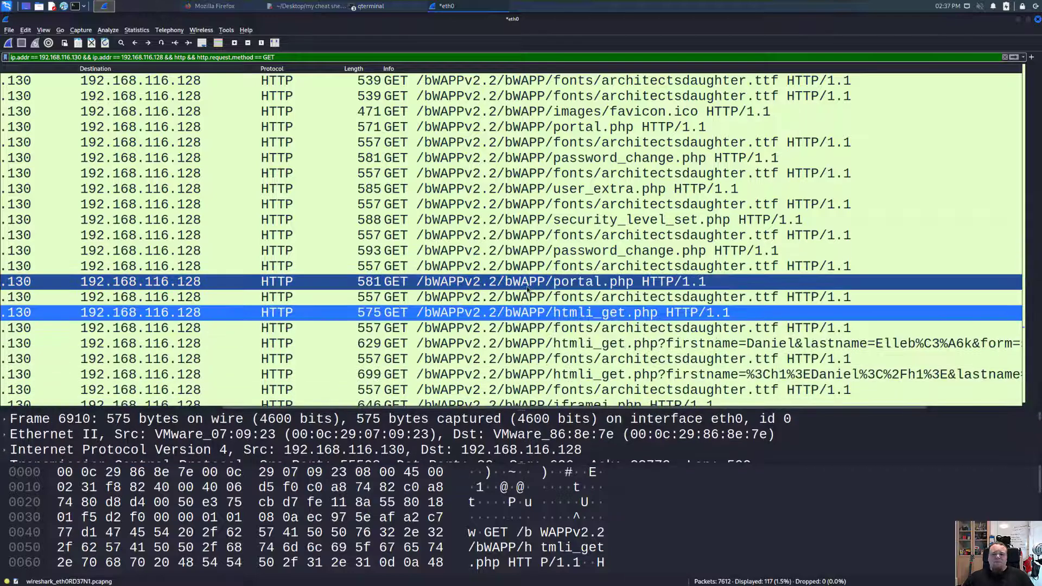
scroll(528, 290, "down", 1)
scroll(527, 289, "down", 1)
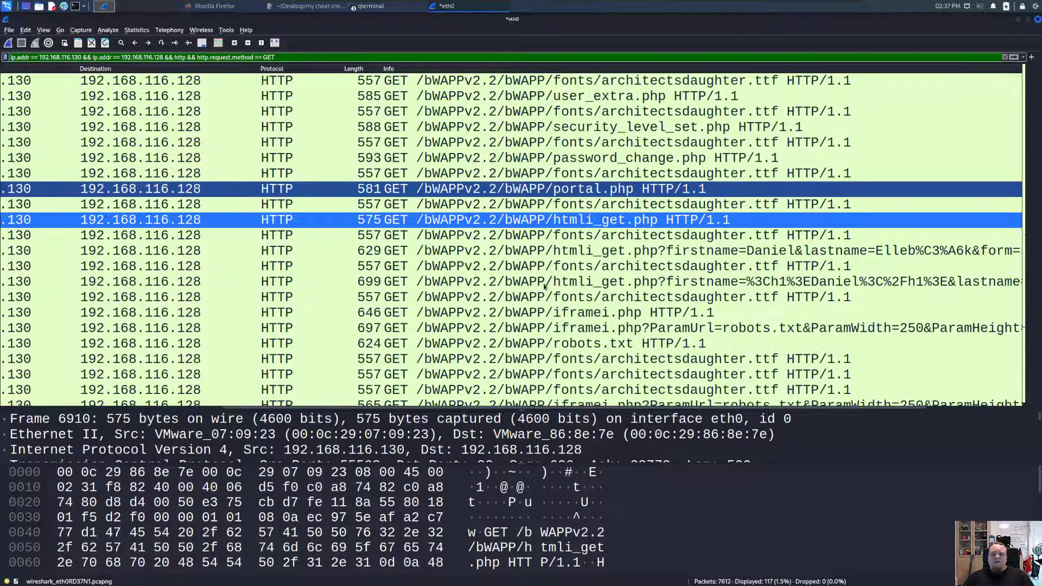
left_click(607, 253)
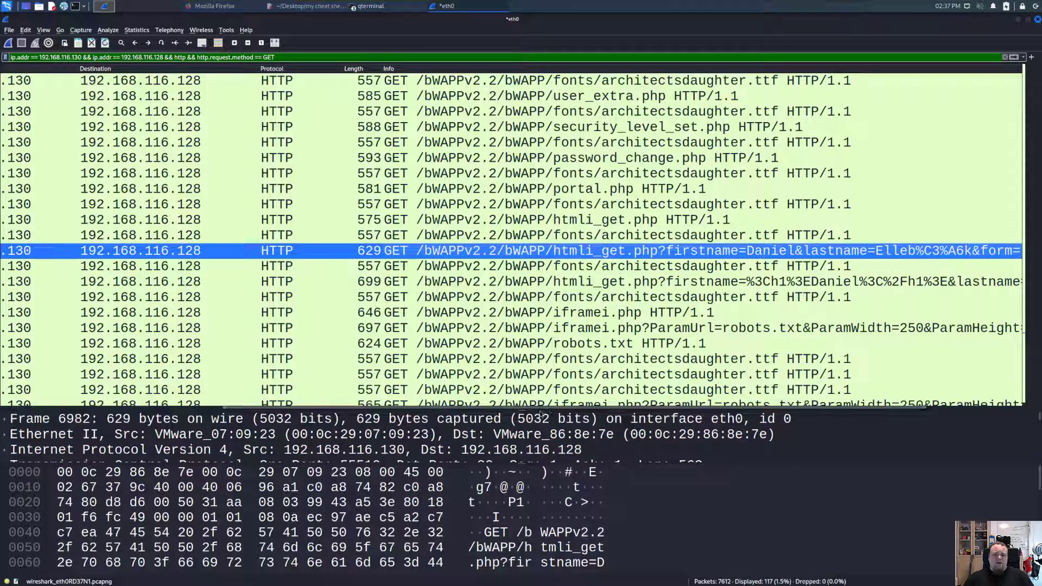
left_click_drag(526, 413, 526, 318)
left_click(217, 391)
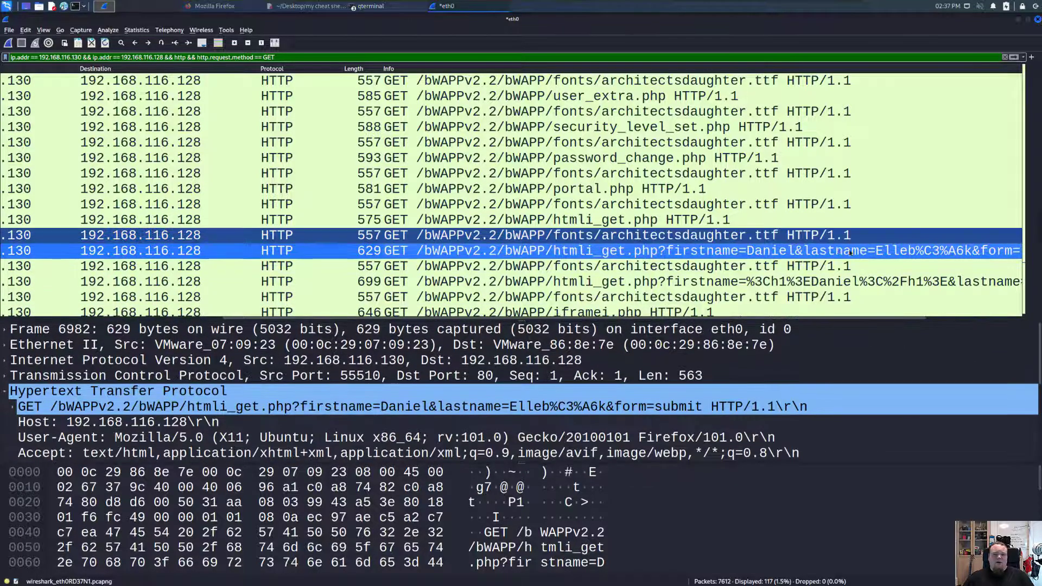
scroll(221, 458, "down", 4)
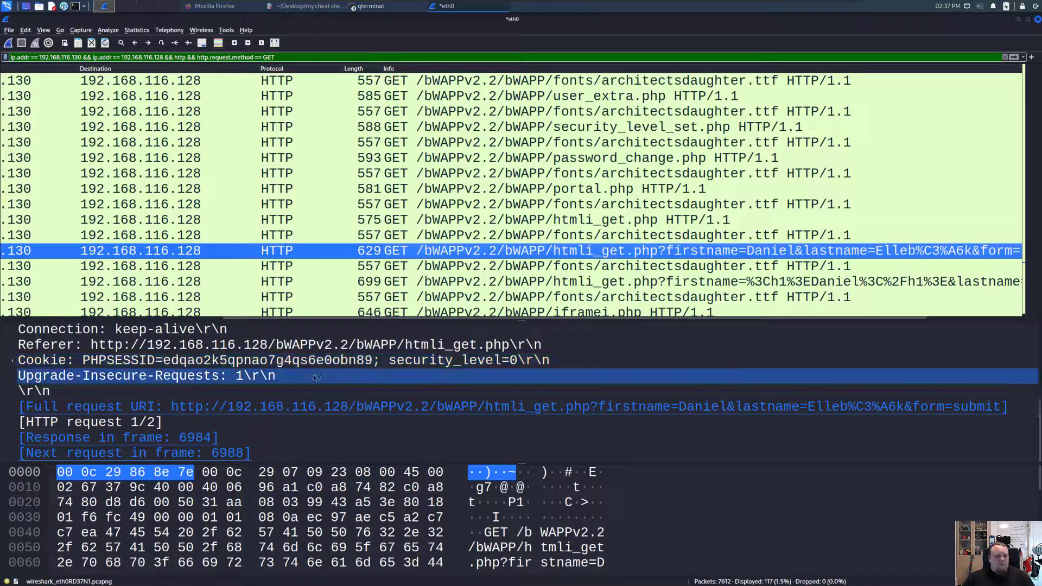
scroll(247, 375, "up", 2)
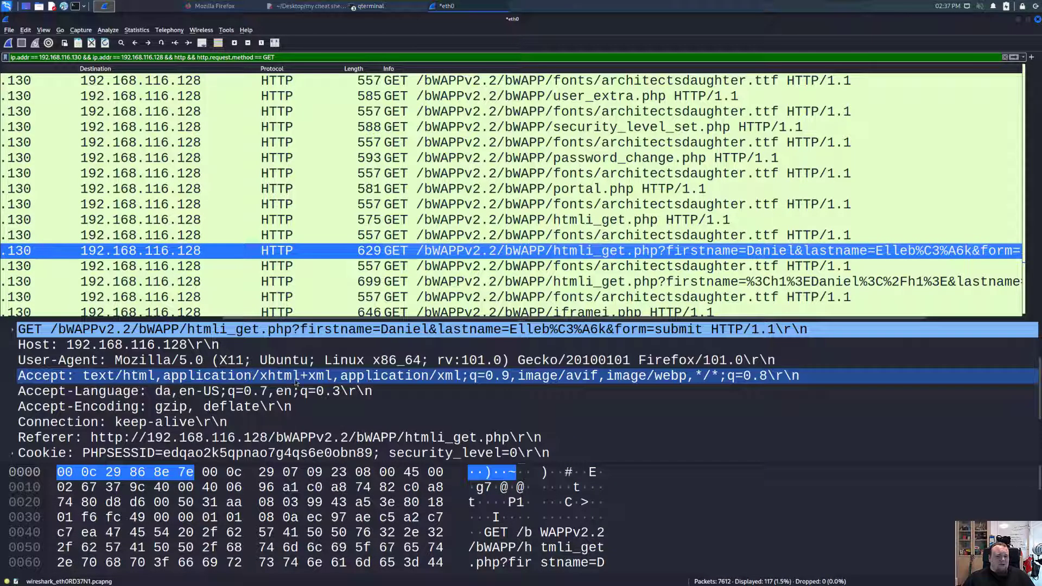
left_click(607, 332)
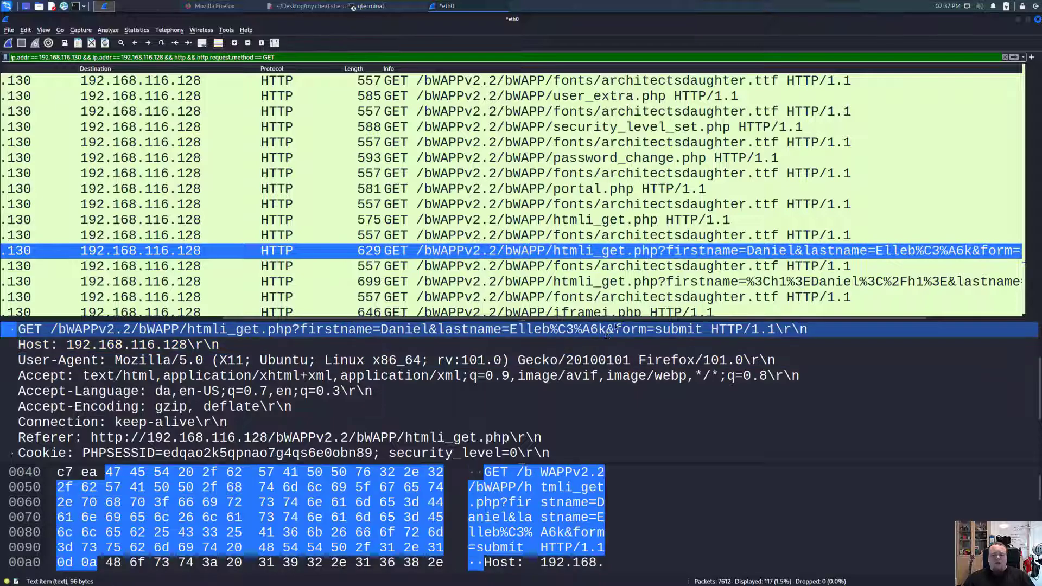
- Move to the 699-byte htmli_get.php GET carrying the <h1> payload, then scroll past the iframei requests
key("ctrl+Down")
key("ctrl+Down")
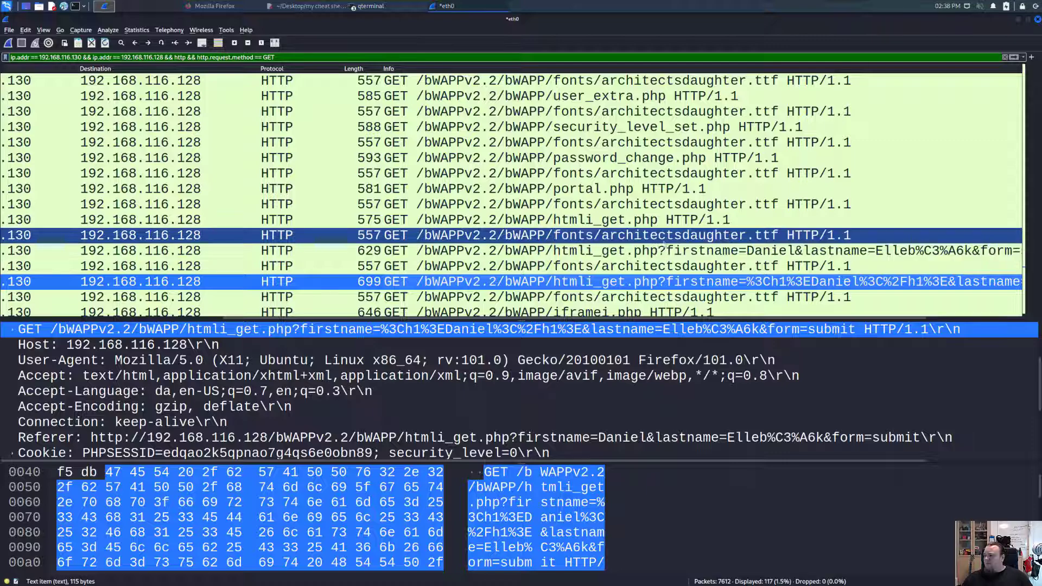
scroll(670, 241, "down", 4)
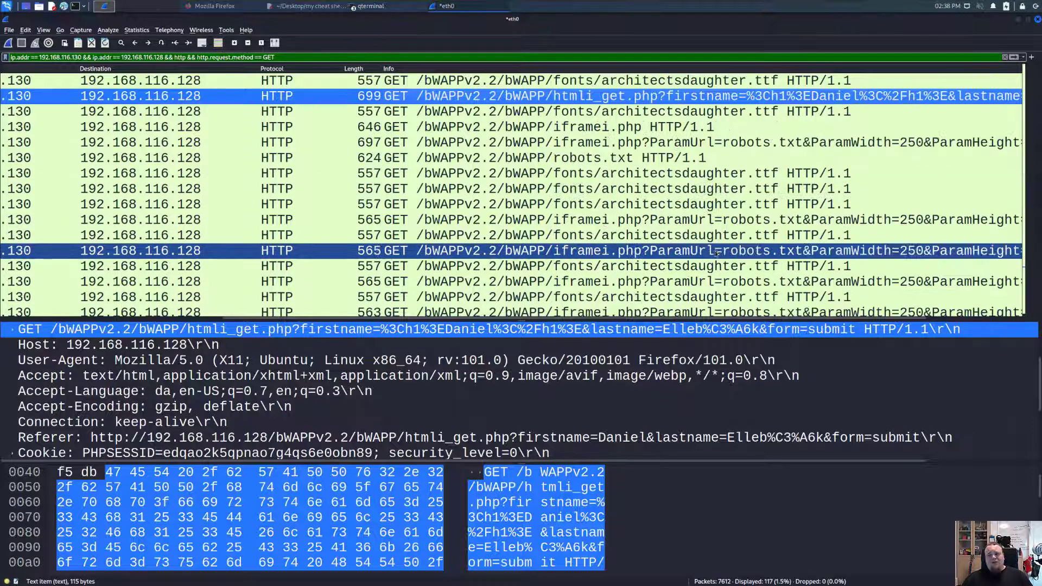
scroll(717, 251, "down", 3)
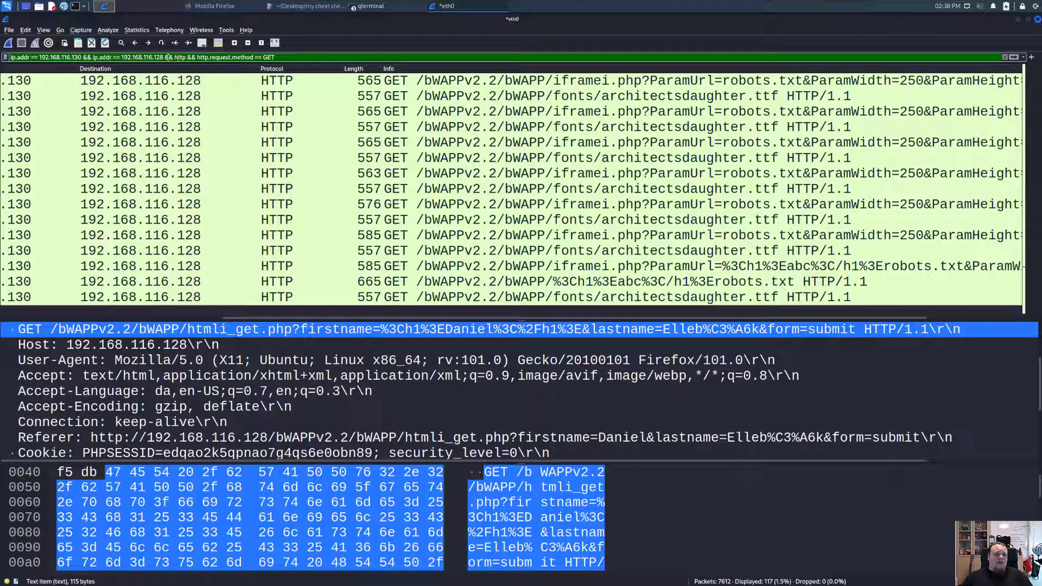
left_click(187, 57)
key("shift+Home")
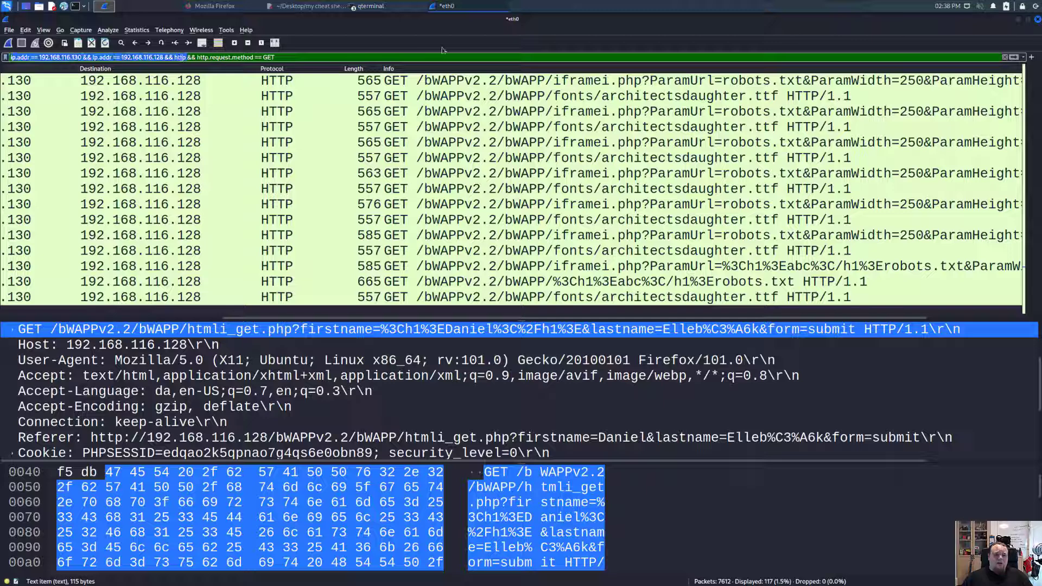
key("BackSpace")
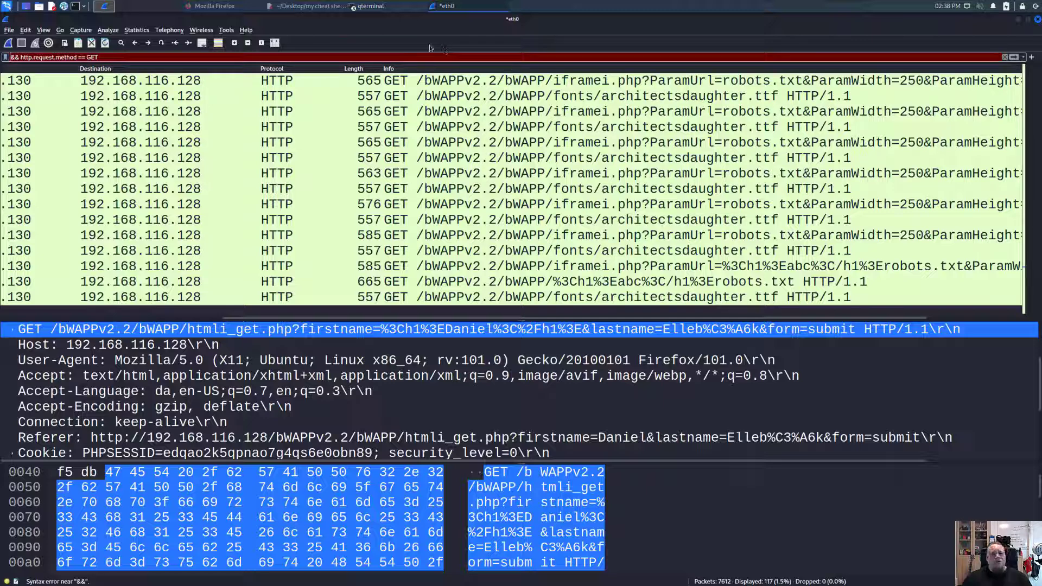
key("ctrl+z")
left_click_drag(288, 58, 208, 58)
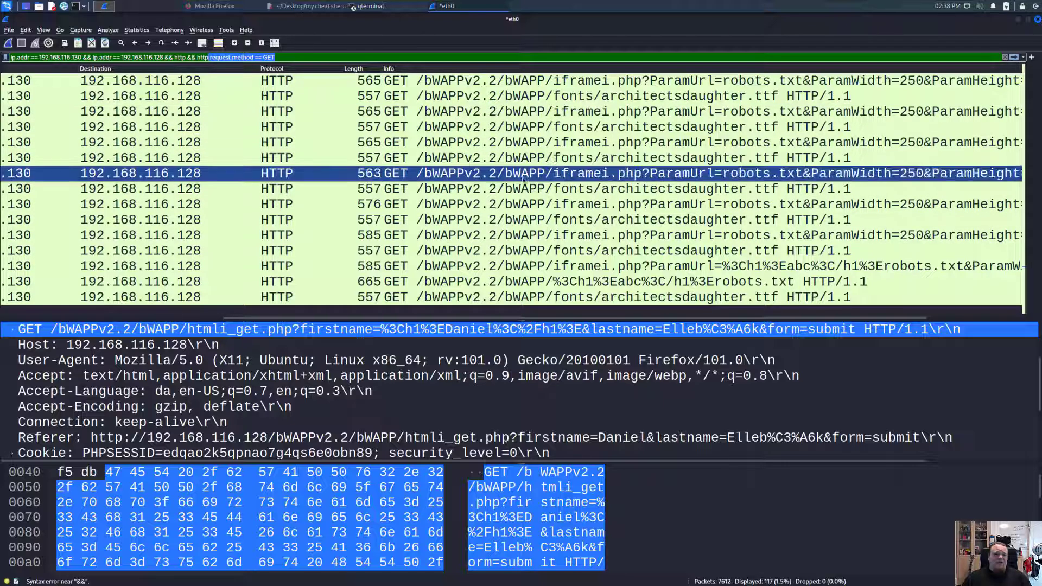
left_click(336, 57)
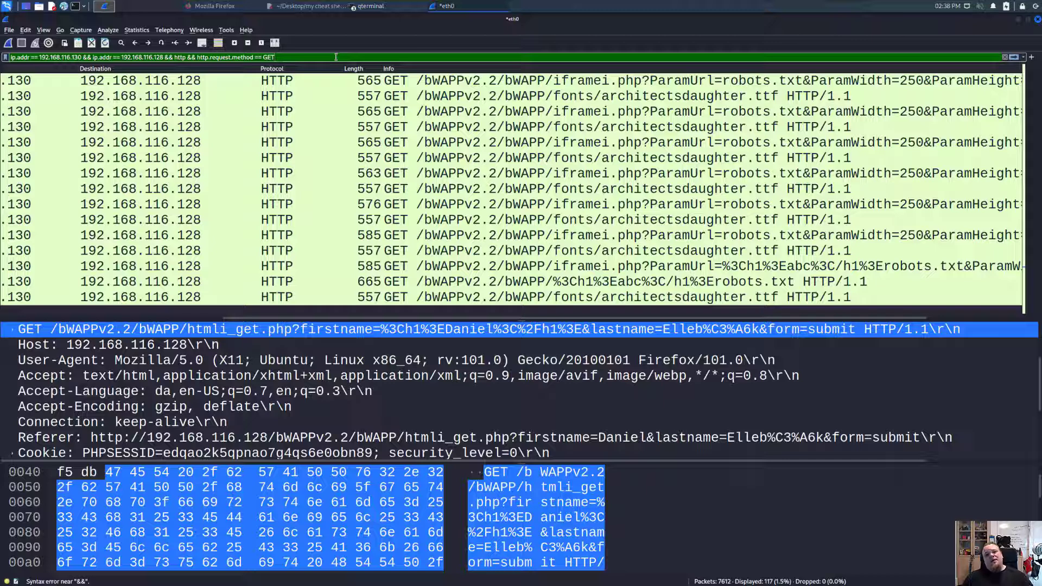